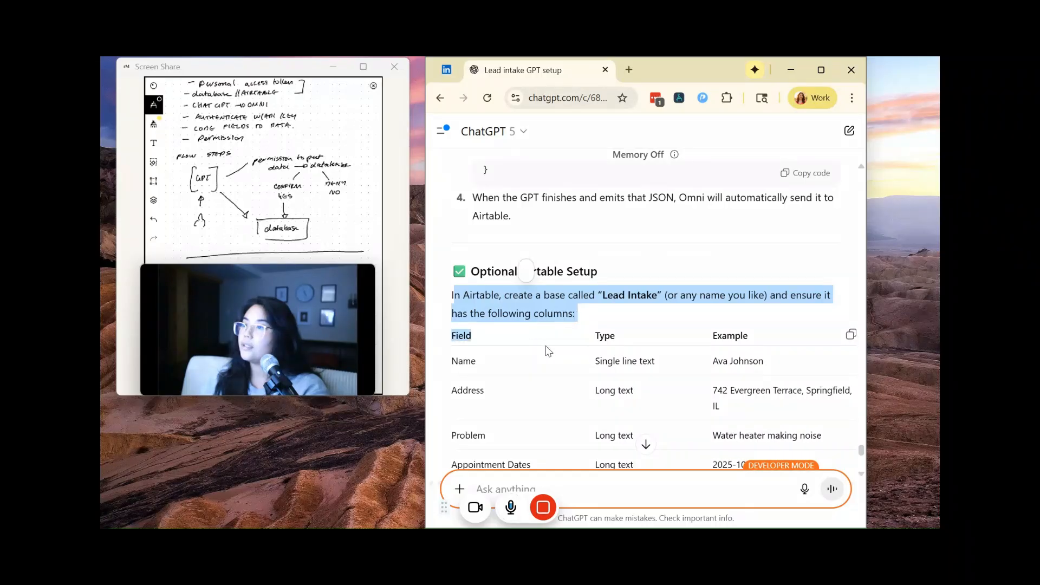
Step: Switch to Airtable and start a new app in the ATSA workspace with Build an app with Omni
scroll(549, 351, down, 5)
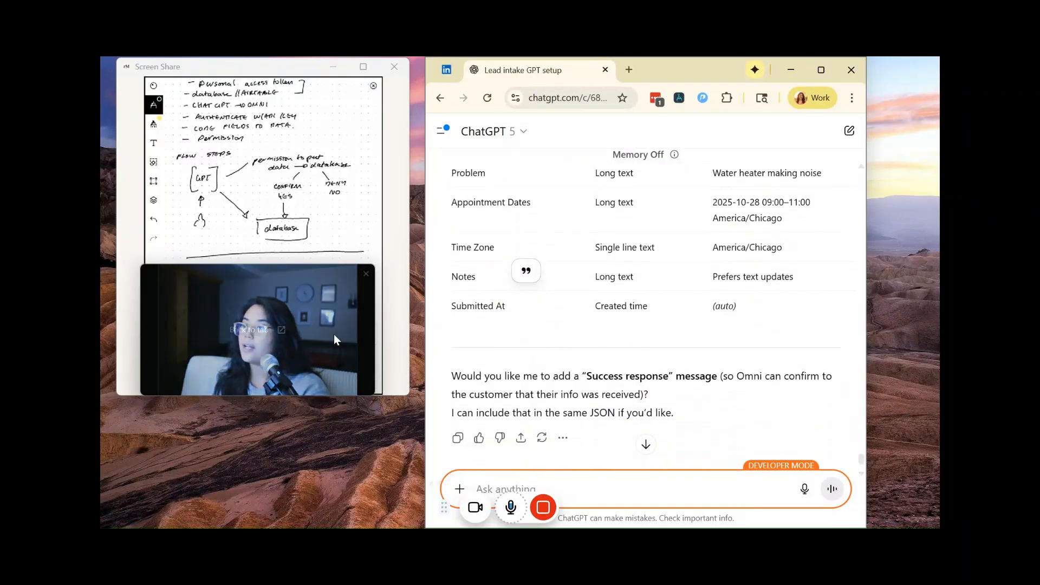
mouse_move(575, 502)
click(612, 508)
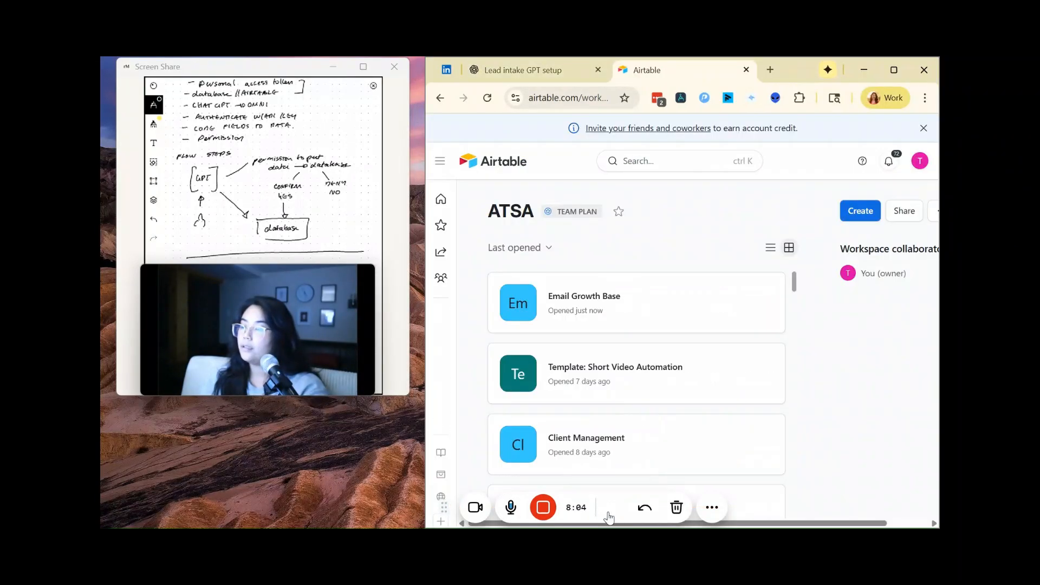
click(867, 210)
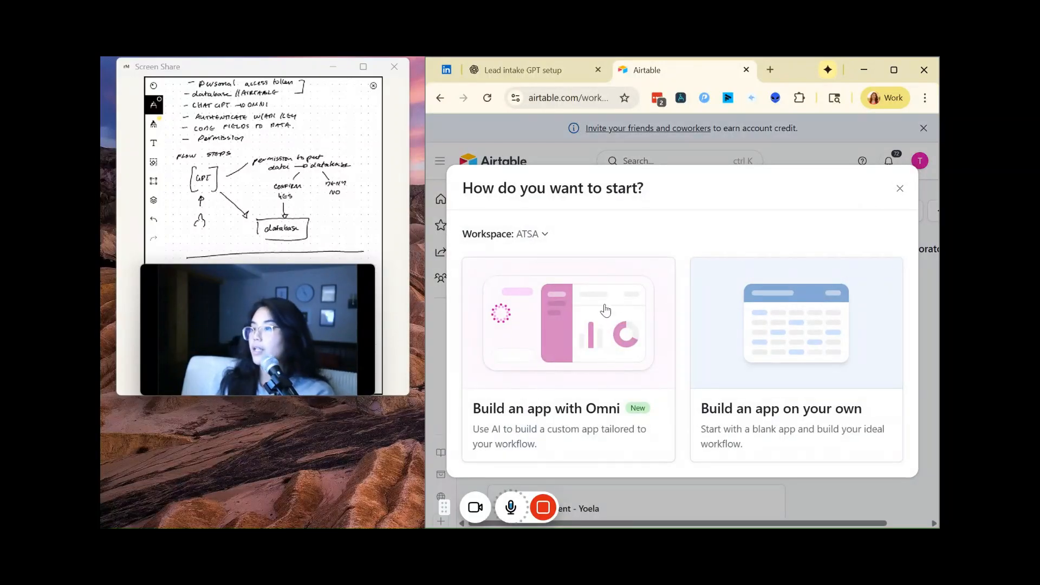
click(572, 339)
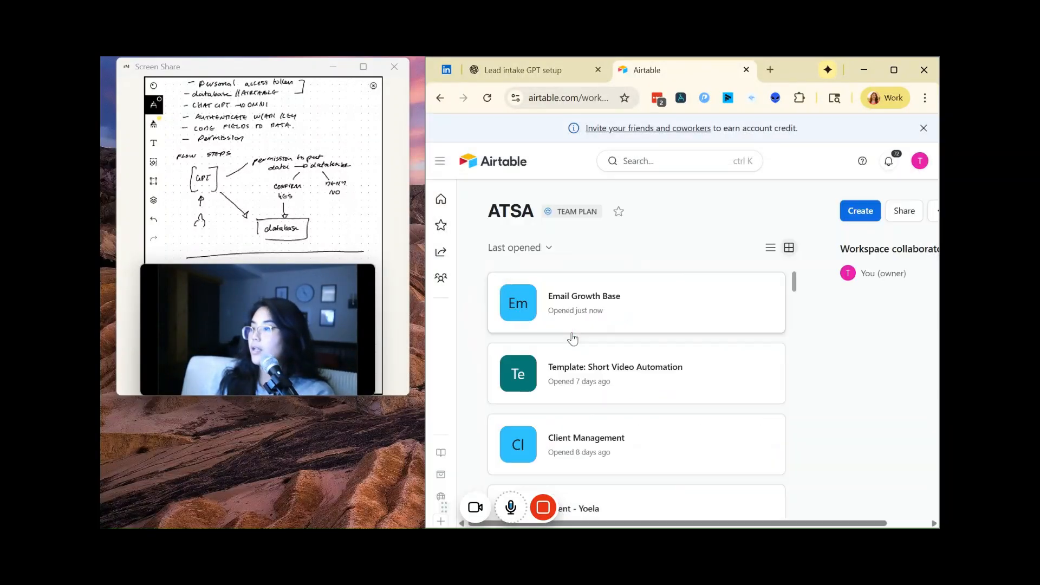
scroll(697, 369, down, 2)
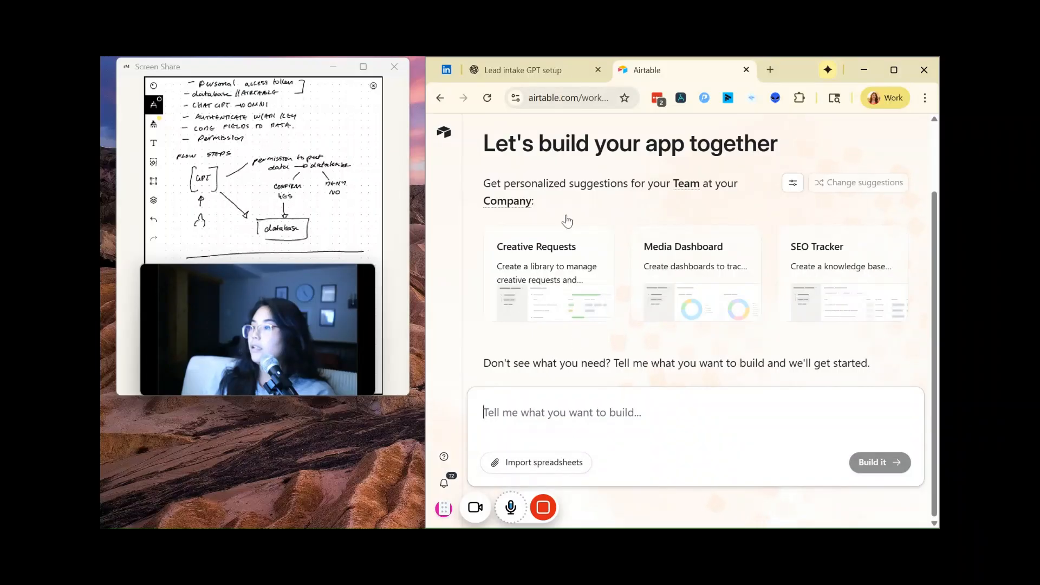
Step: Switch to the ChatGPT conversation and copy the instruction to create the Lead Intake base together with its full column table
click(523, 69)
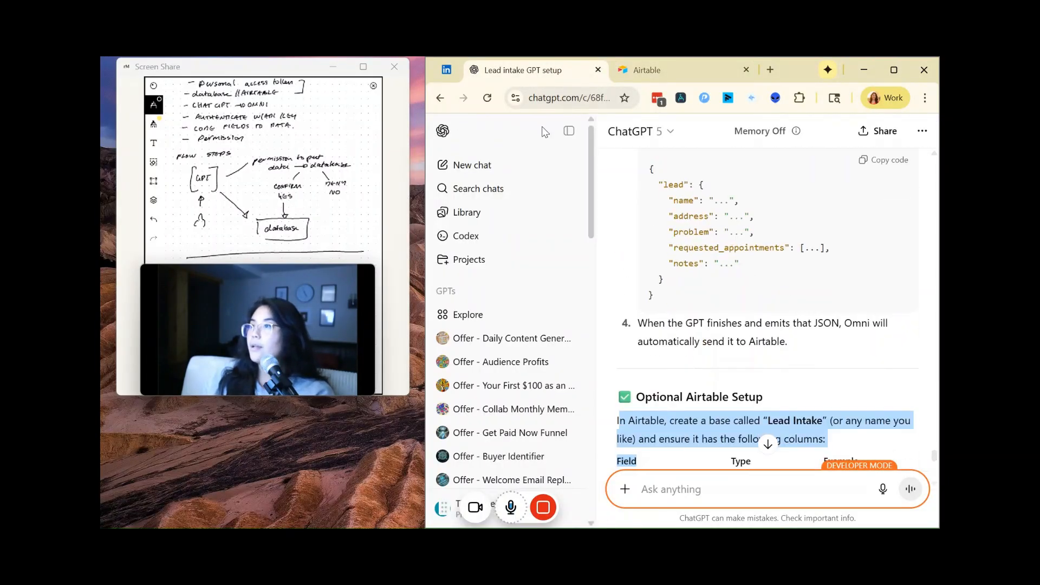
click(564, 130)
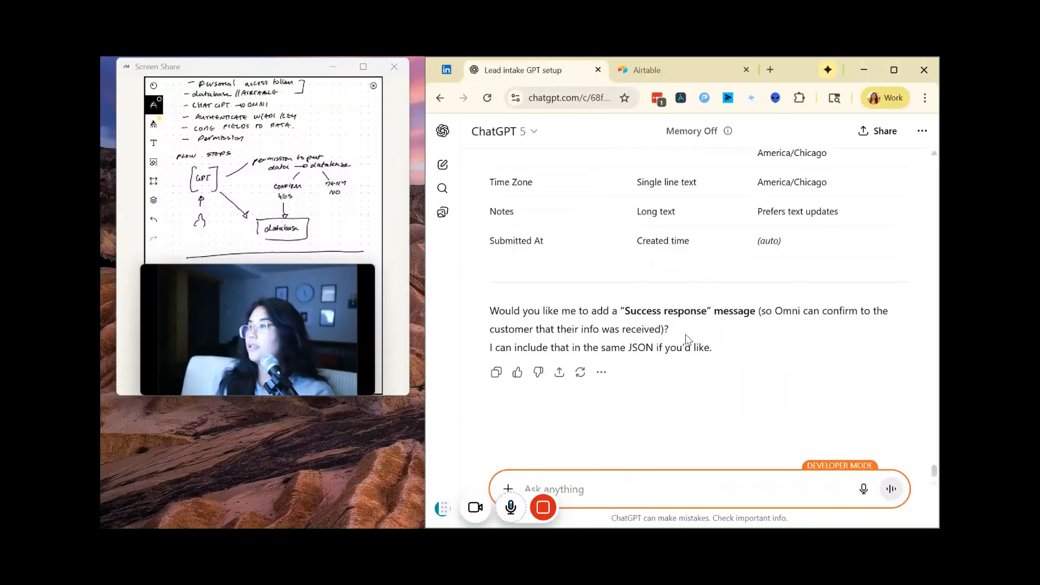
scroll(686, 340, up, 4)
drag(783, 372, 546, 301)
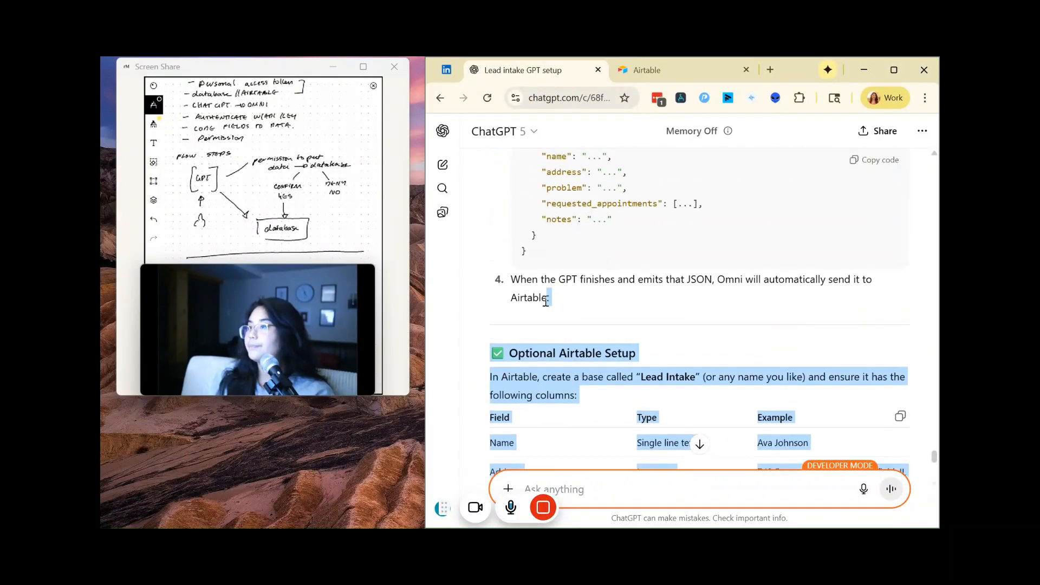
drag(499, 349, 491, 379)
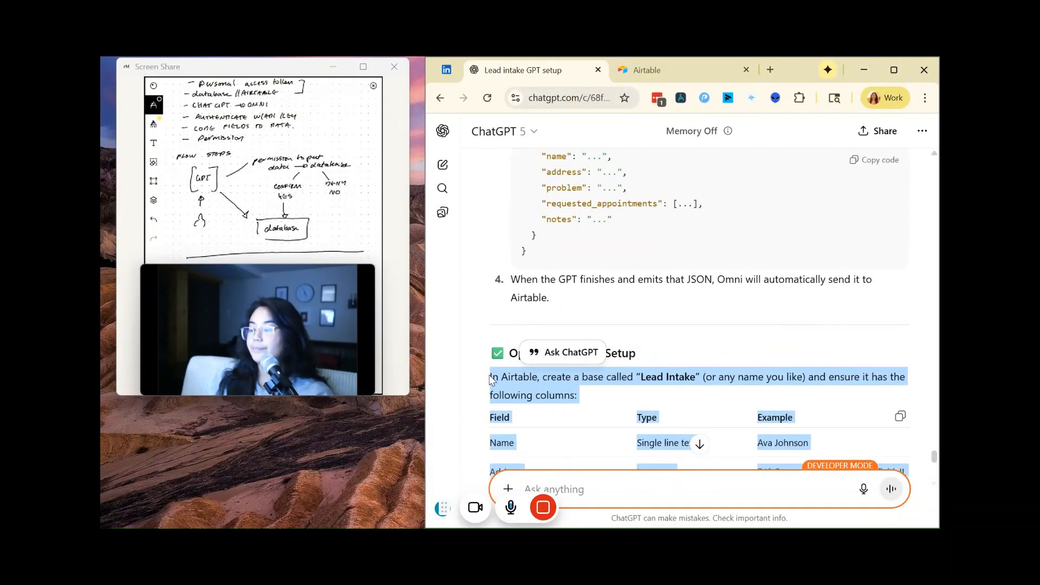
Step: Paste the copied Lead Intake instructions into Airtable's Omni prompt and build the app
click(657, 82)
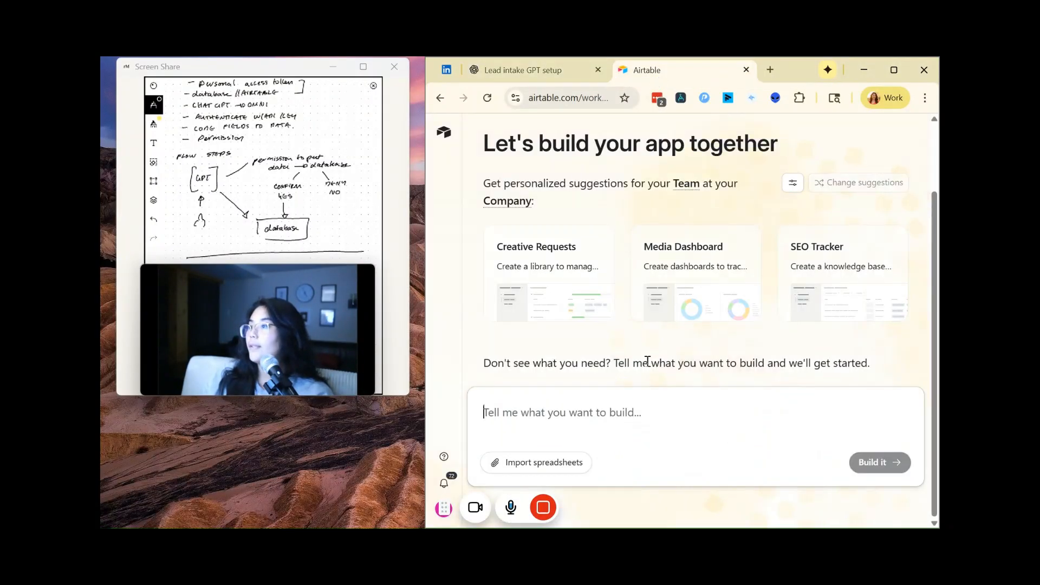
key(ctrl+v)
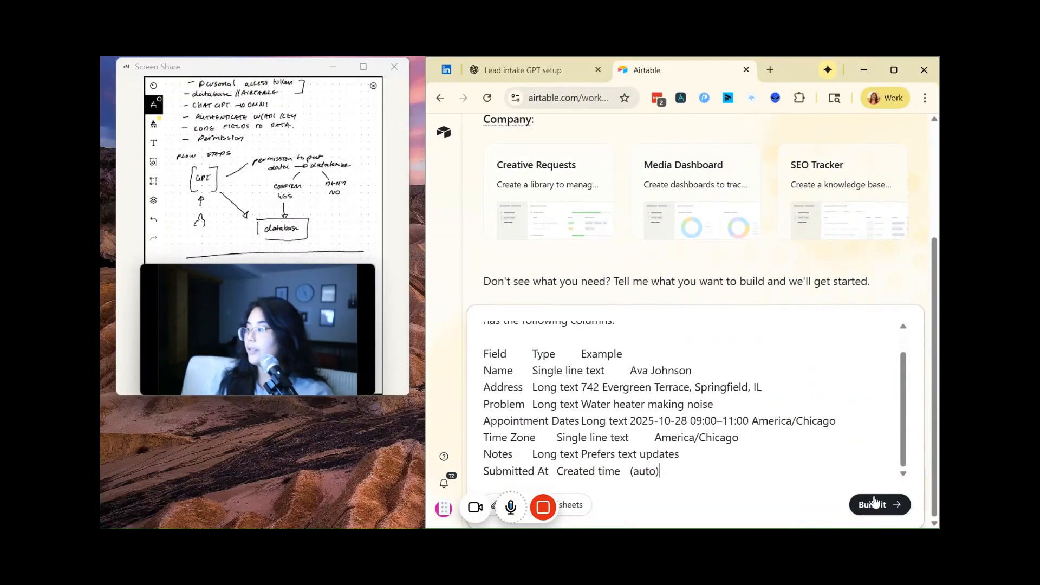
click(874, 504)
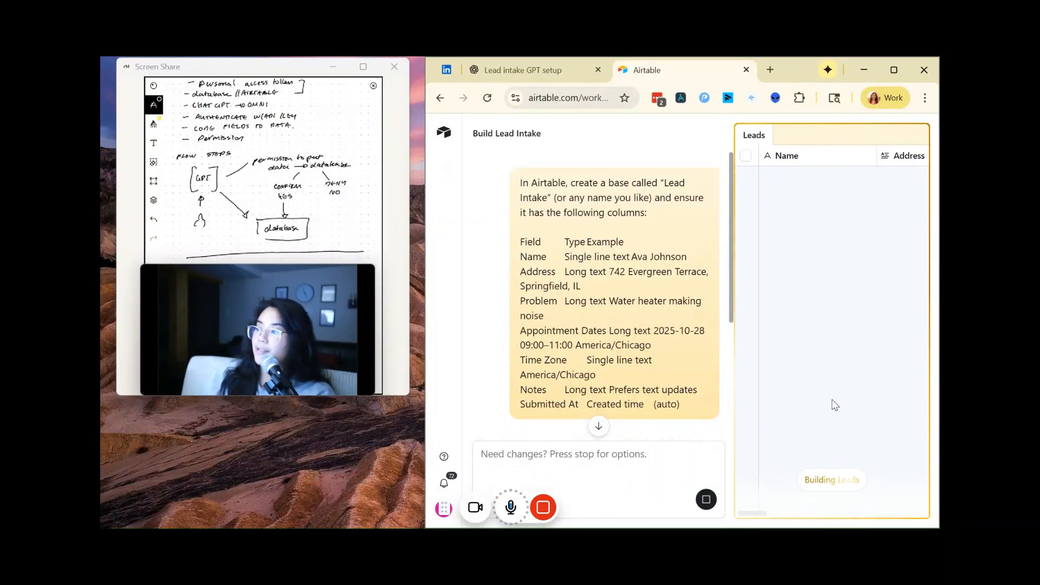
Step: Look through the Leads table's fields while they are being built and maximize the browser window
drag(759, 513, 895, 523)
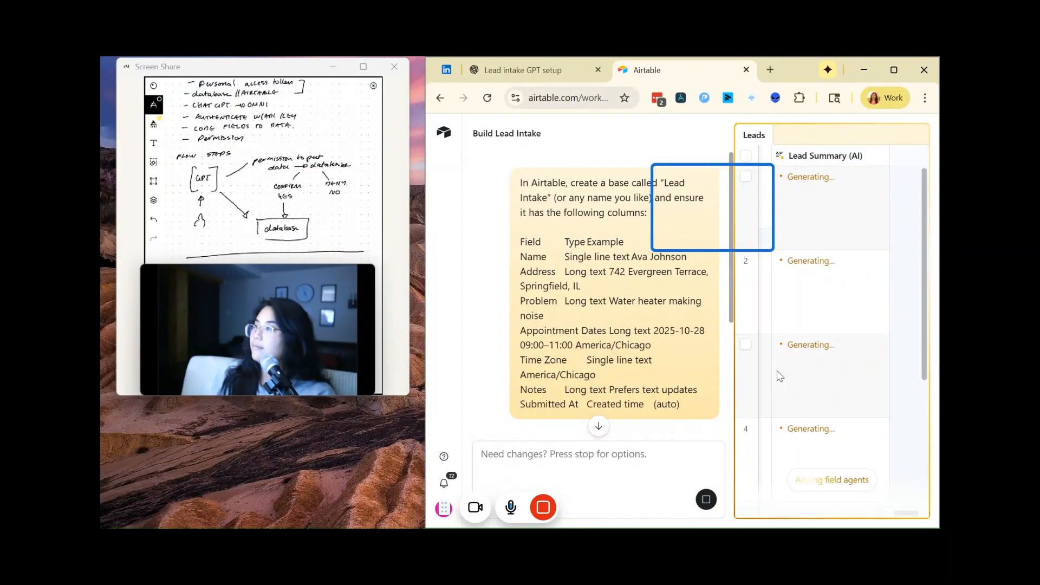
click(887, 75)
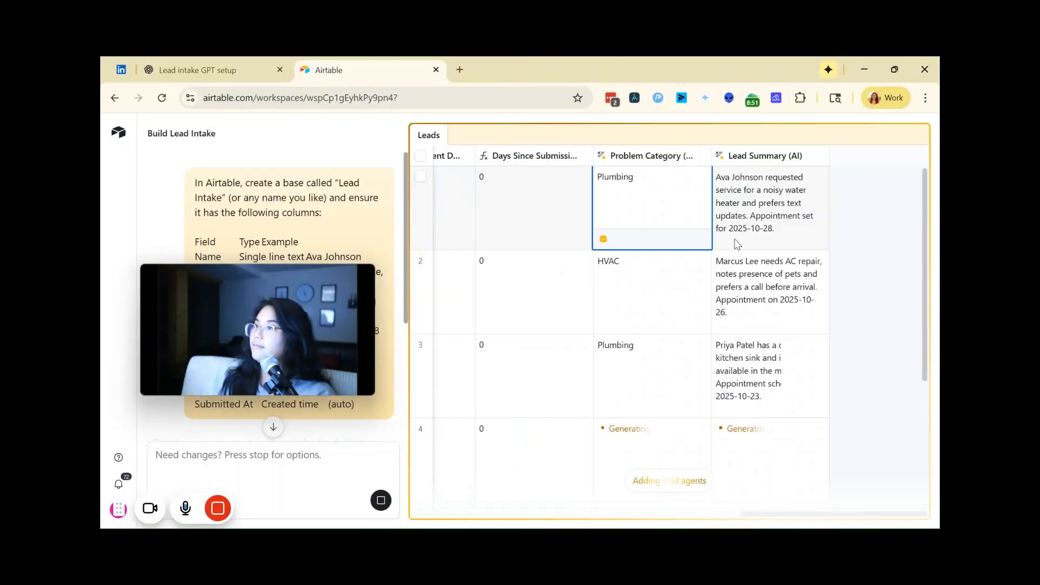
mouse_move(260, 513)
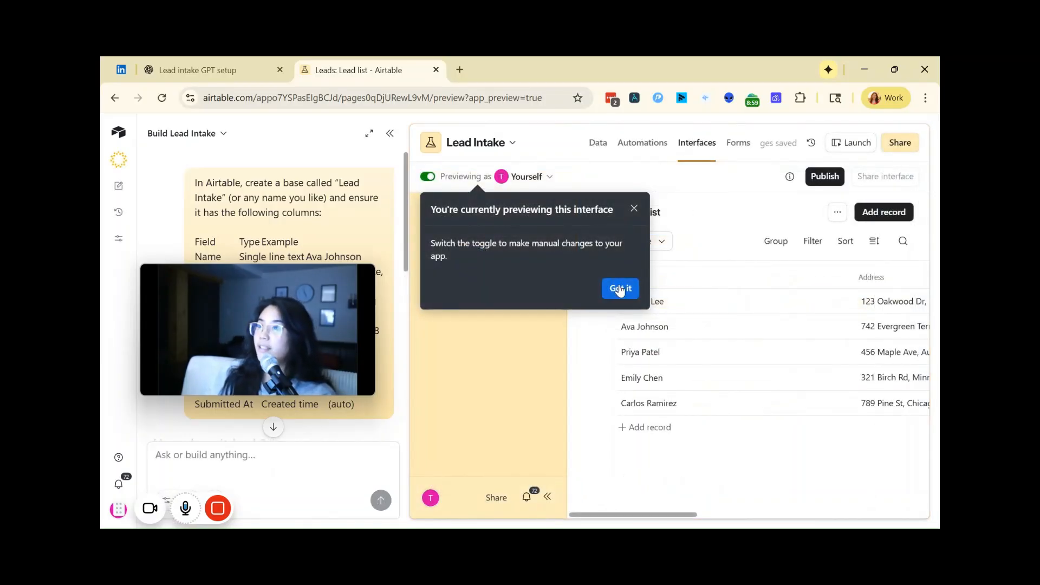
Step: Dismiss the interface preview tip and view the Lead list and Lead timeline pages
click(621, 291)
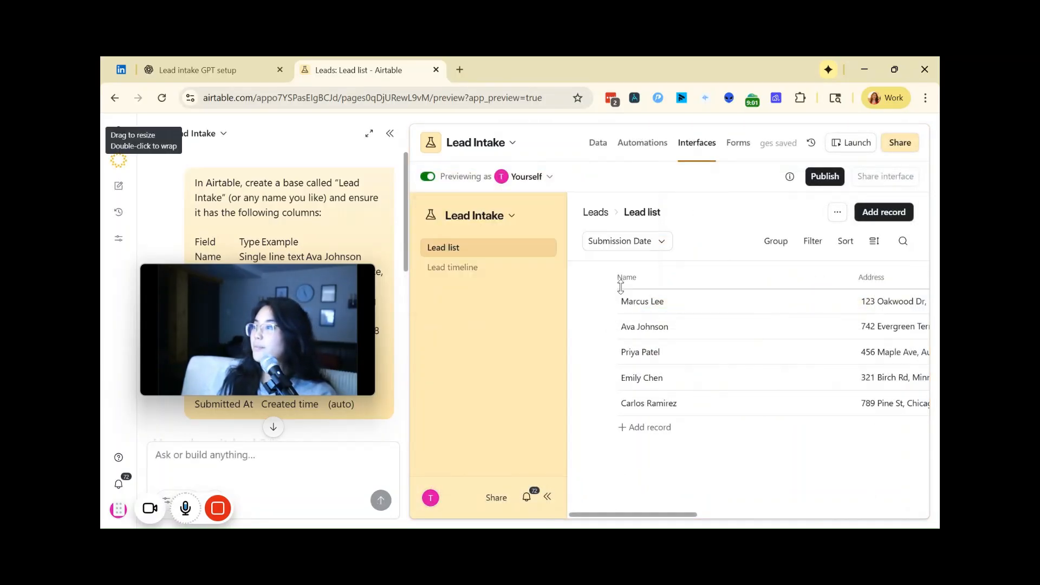
mouse_move(669, 520)
mouse_down()
mouse_move(905, 517)
mouse_move(677, 517)
mouse_up()
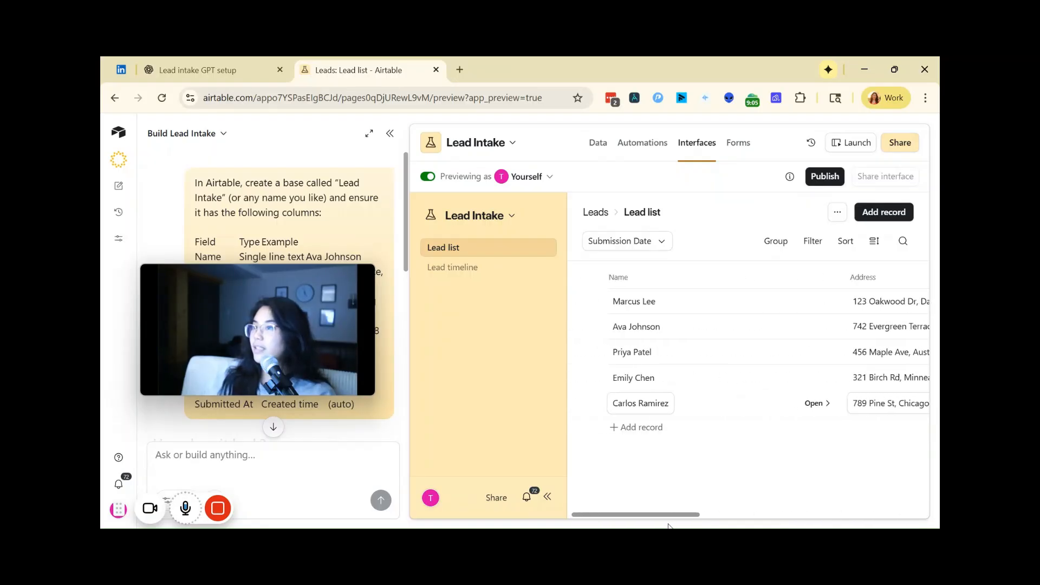
click(495, 269)
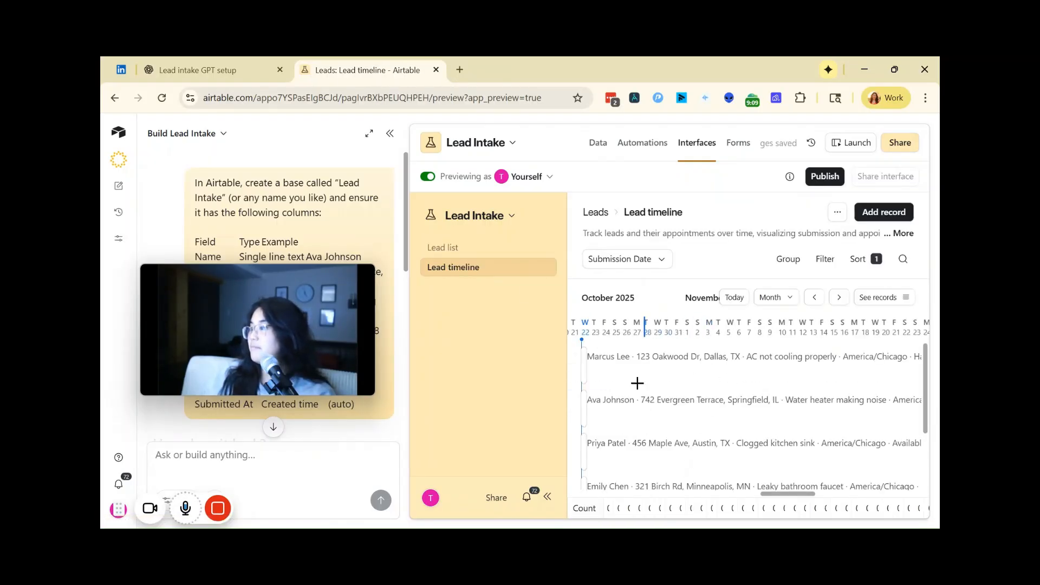
Step: Open the Leads table in the base's data area and collapse the Omni chat
click(593, 144)
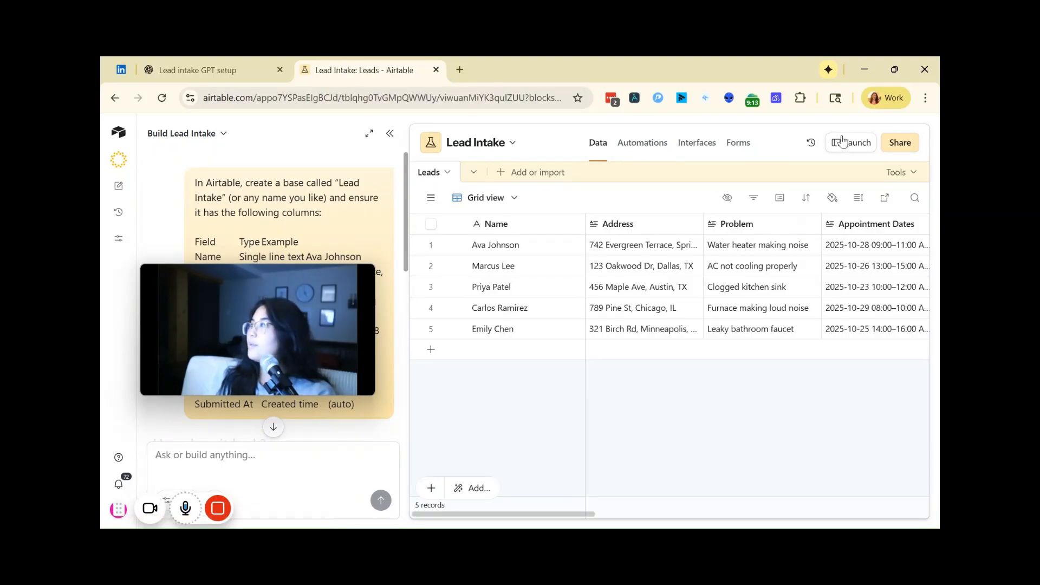
click(389, 134)
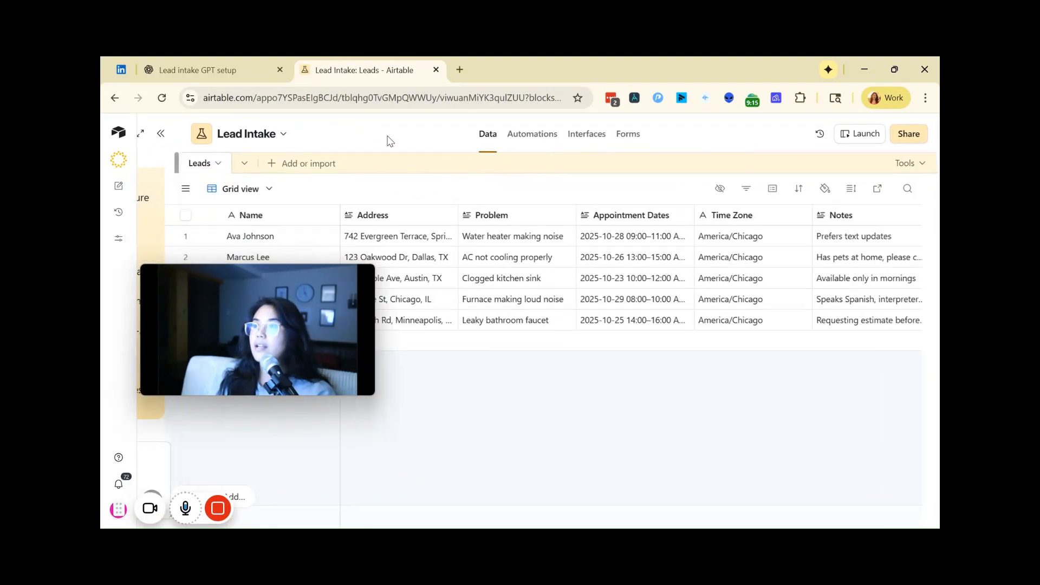
drag(276, 281, 266, 358)
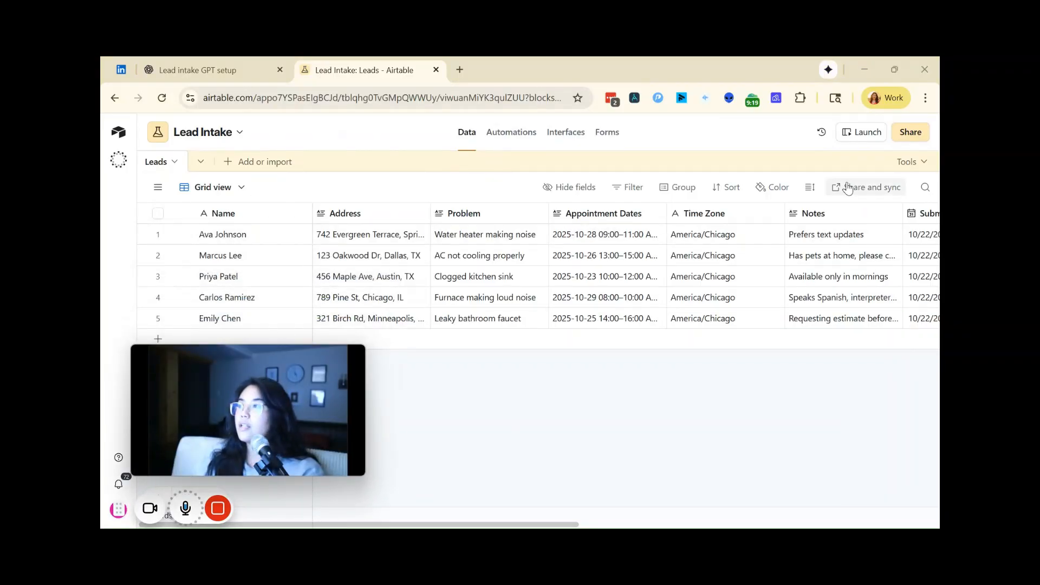
Step: Examine the Leads table's fields from Name through Lead Summary (AI)
click(242, 217)
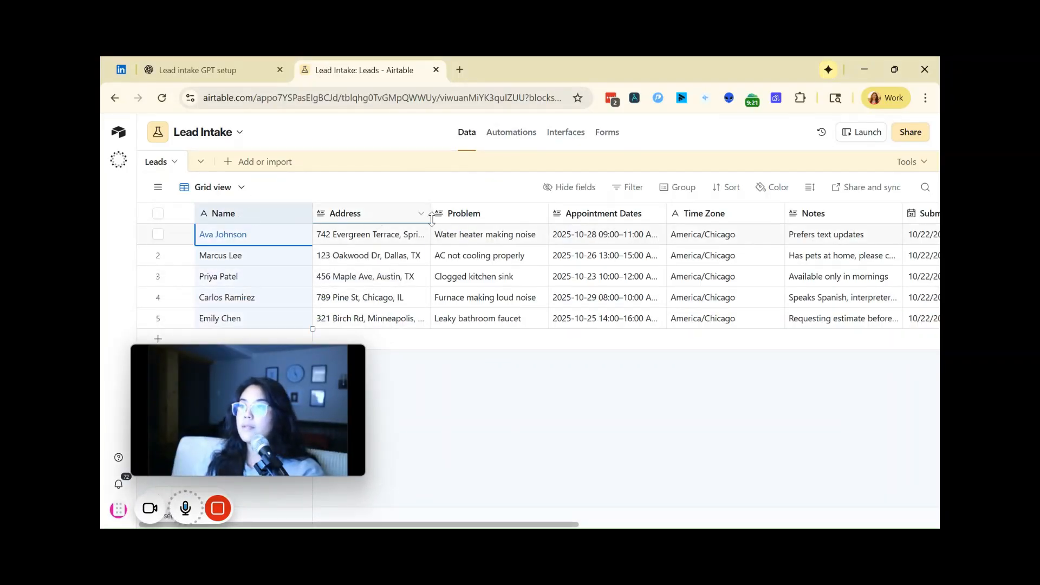
click(720, 233)
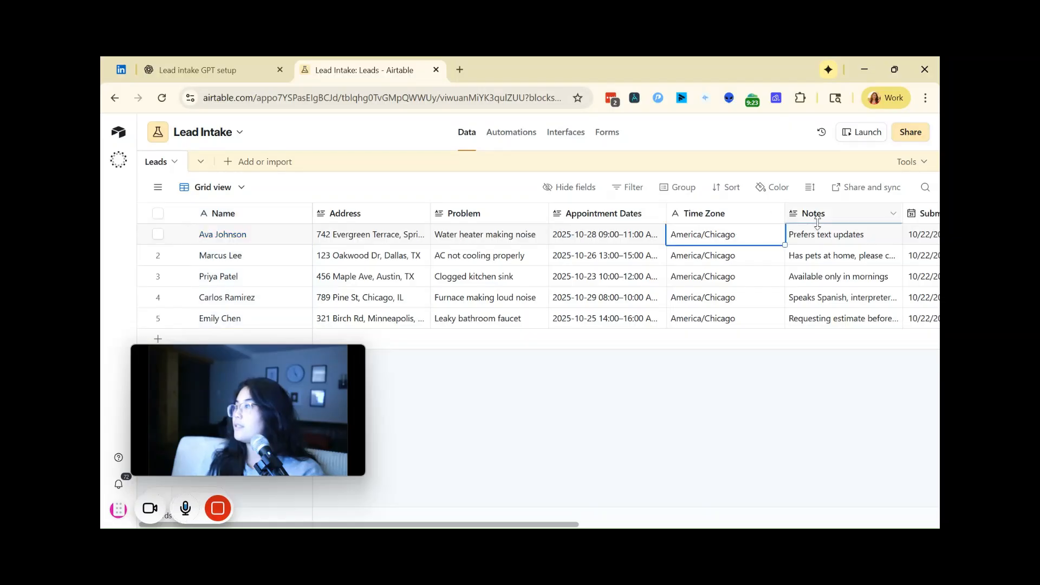
click(547, 521)
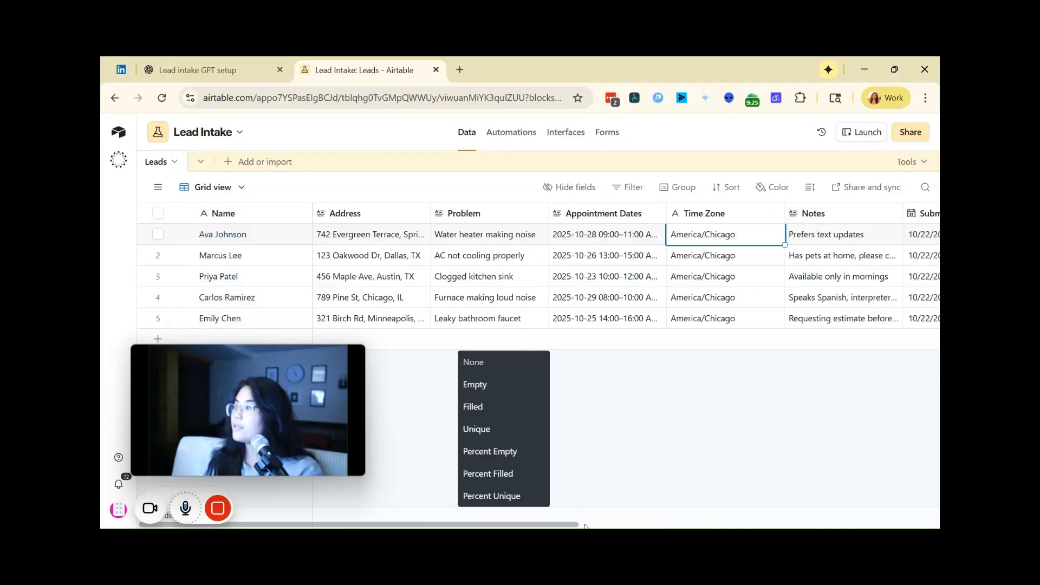
click(576, 502)
drag(566, 524, 896, 501)
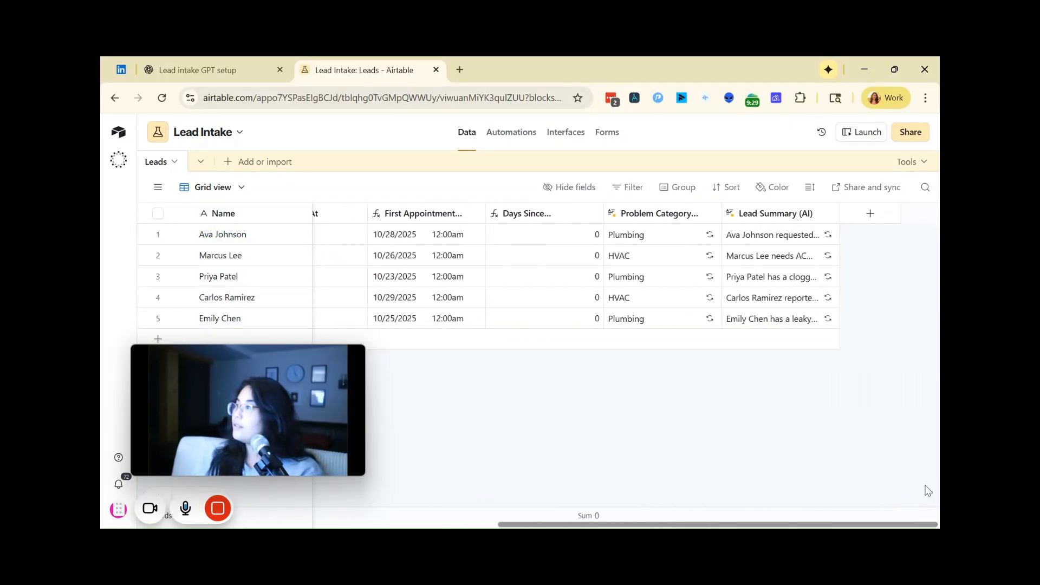
scroll(534, 498, left, 15)
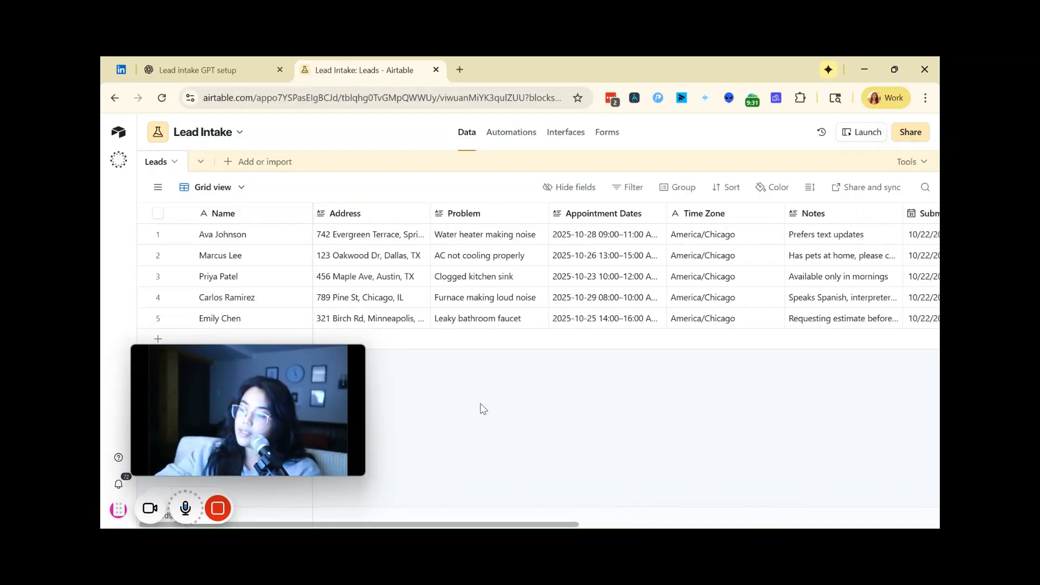
Step: Zoom the page out until every Leads column fits and capture a screenshot of the whole table
key(ctrl+minus)
key(ctrl+minus)
key(ctrl+minus)
key(ctrl+minus)
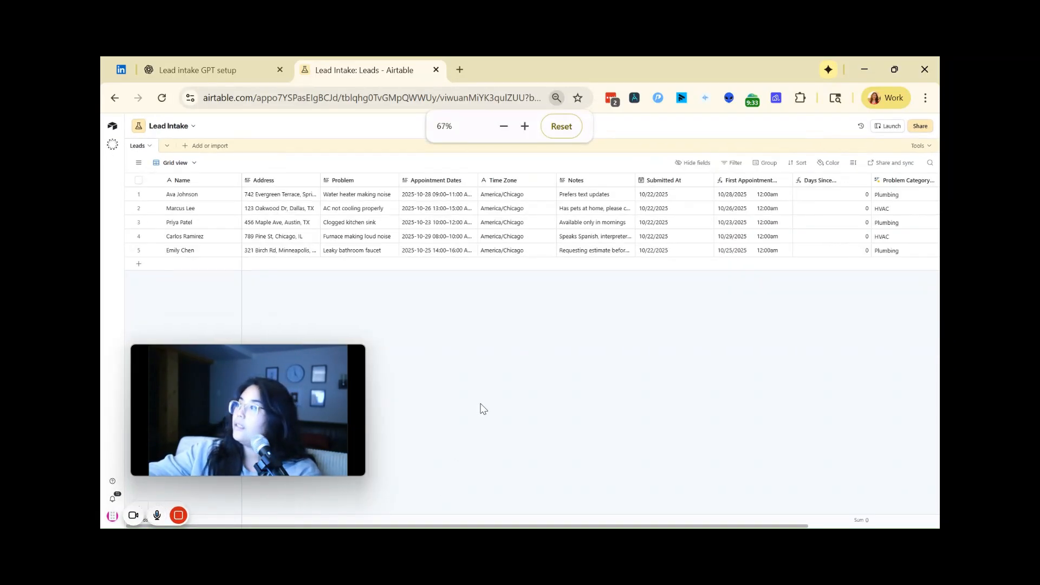
key(ctrl+minus)
key(ctrl+plus)
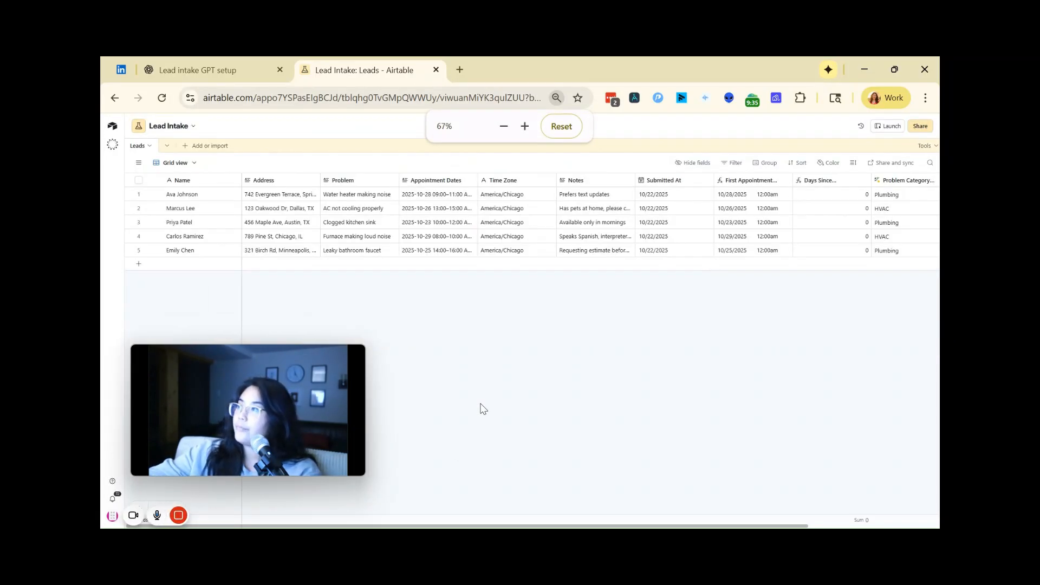
key(ctrl+minus)
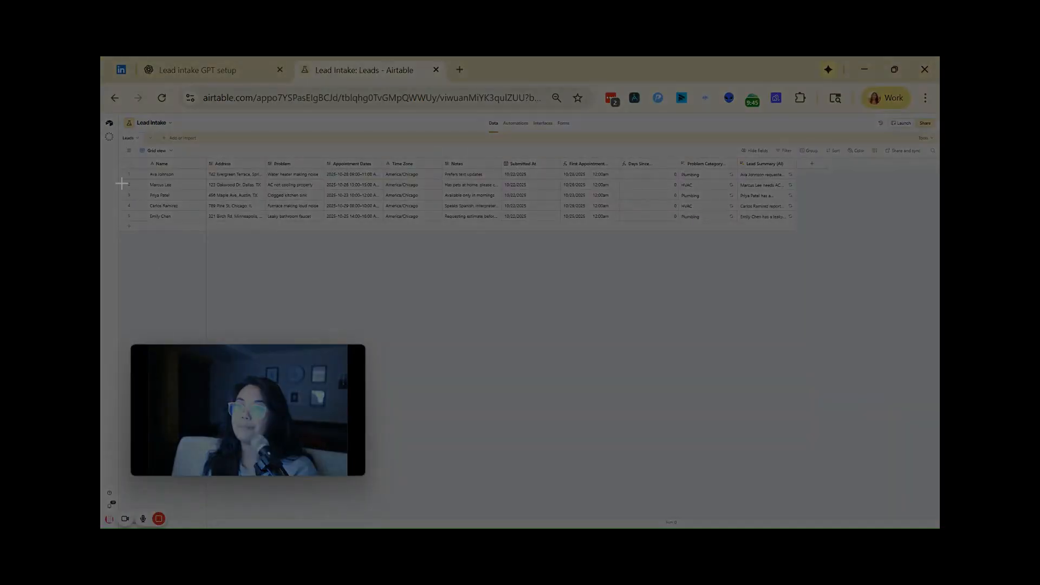
drag(116, 128, 815, 236)
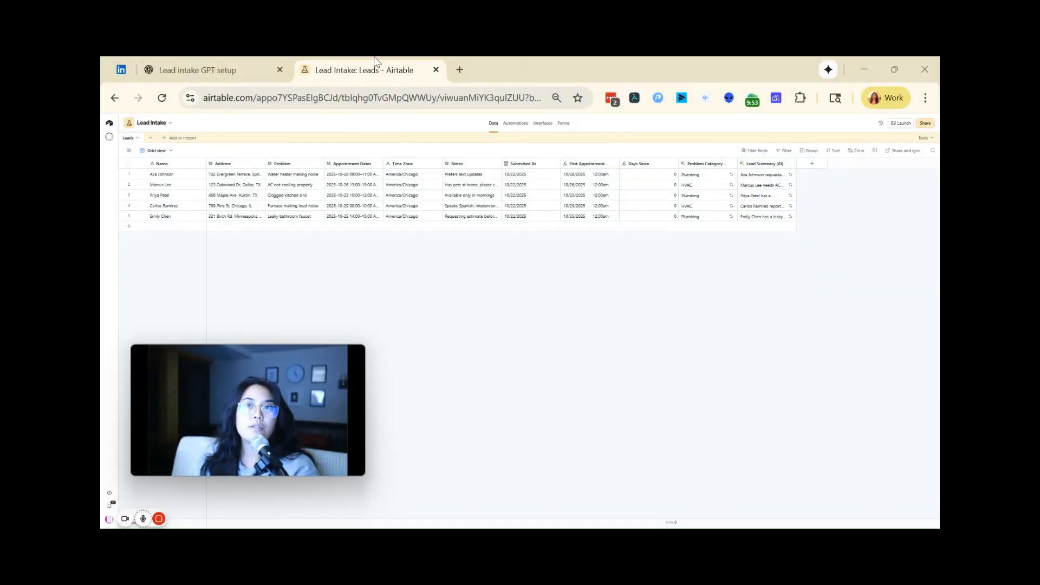
Step: Switch to the ChatGPT conversation and attach the screenshot of the Leads table to a new message
click(192, 76)
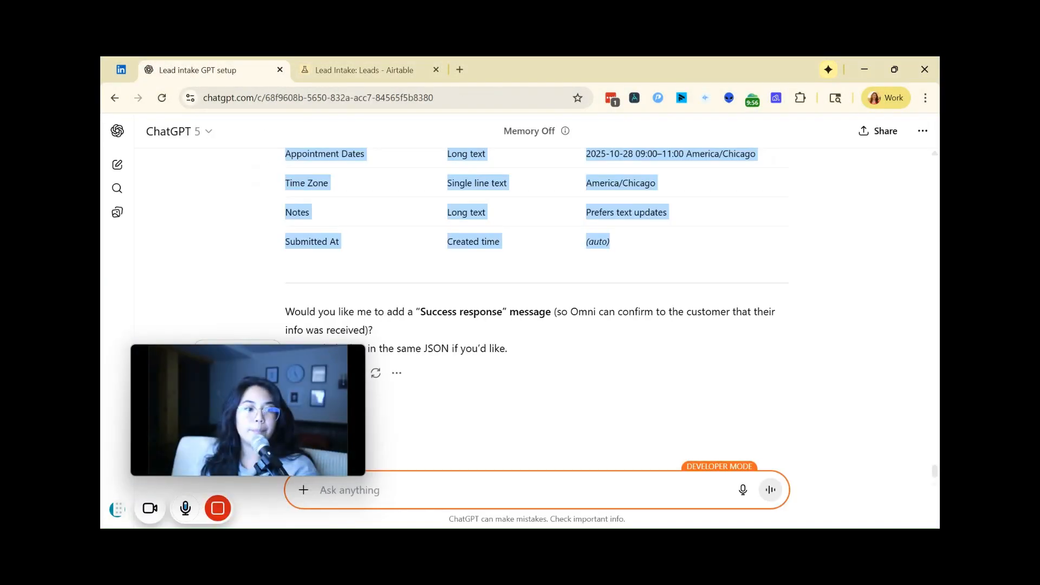
click(544, 489)
key(ctrl+v)
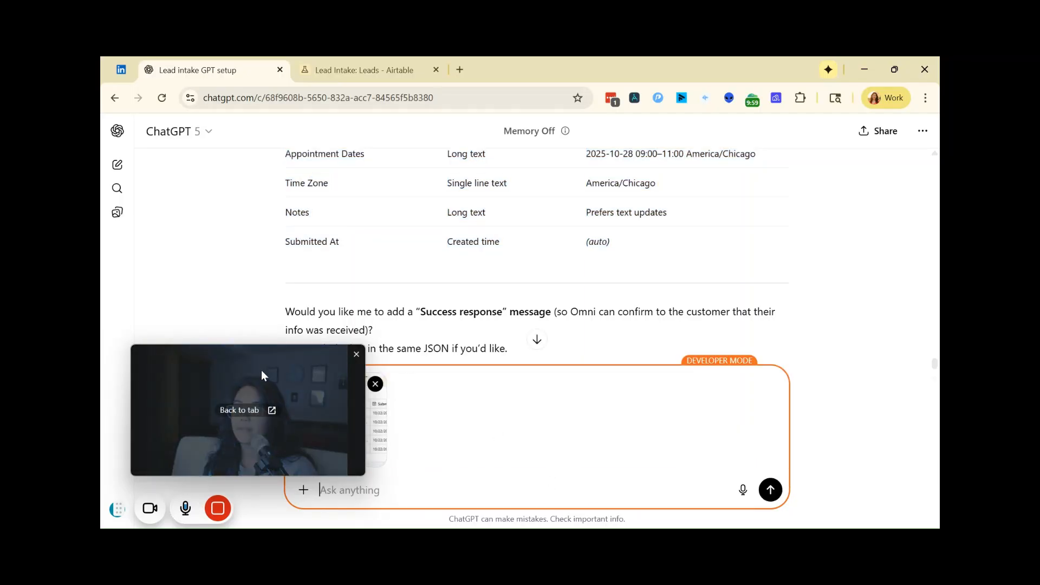
drag(261, 369, 249, 187)
Step: Ask ChatGPT to read the created fields from the image and give the schema for a GPT action that sends data to this Airtable base
click(395, 488)
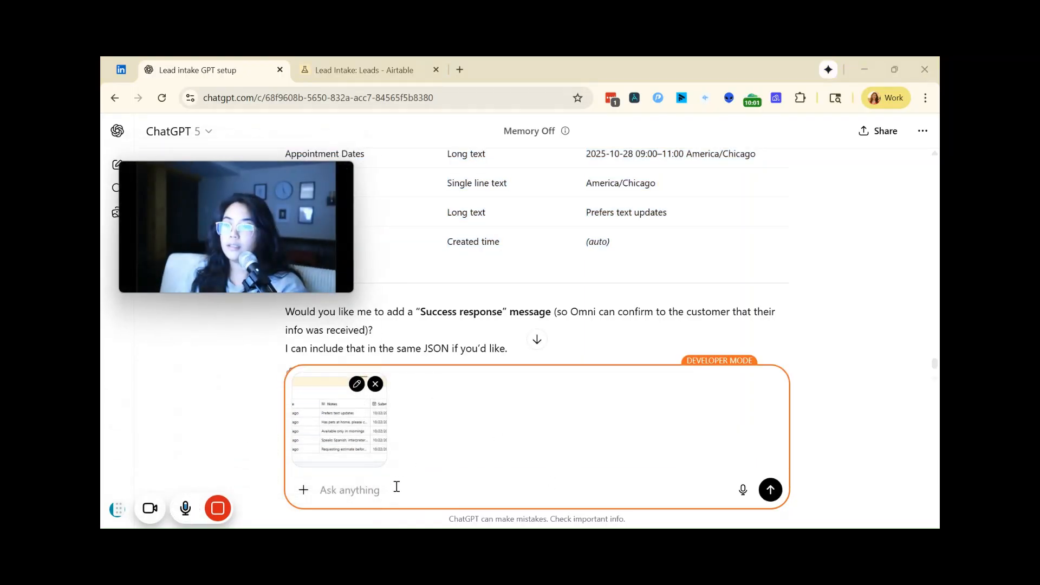
text(I crea)
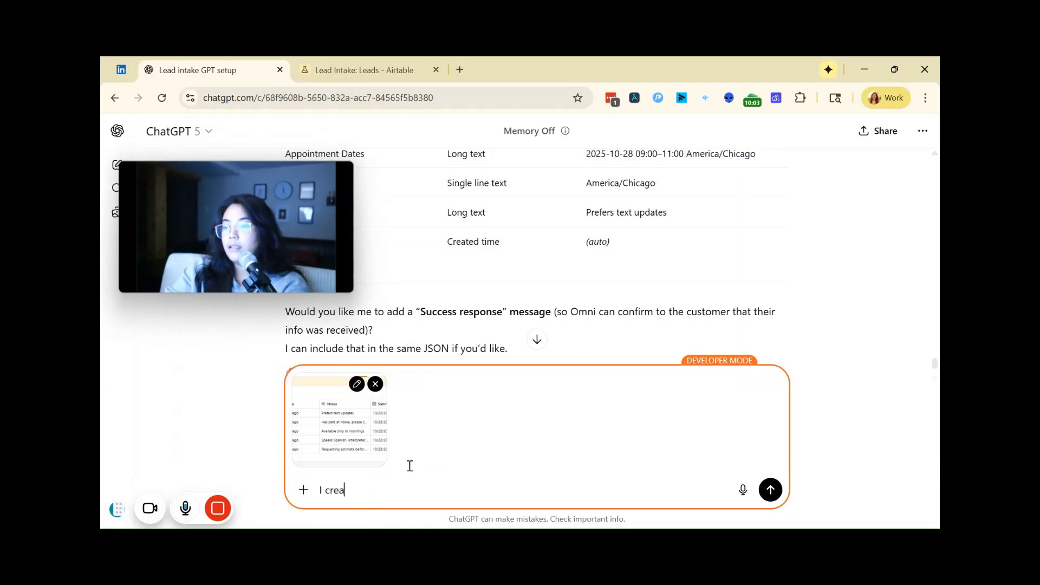
text(ted the database, now look at the image to see the fields that are created and give)
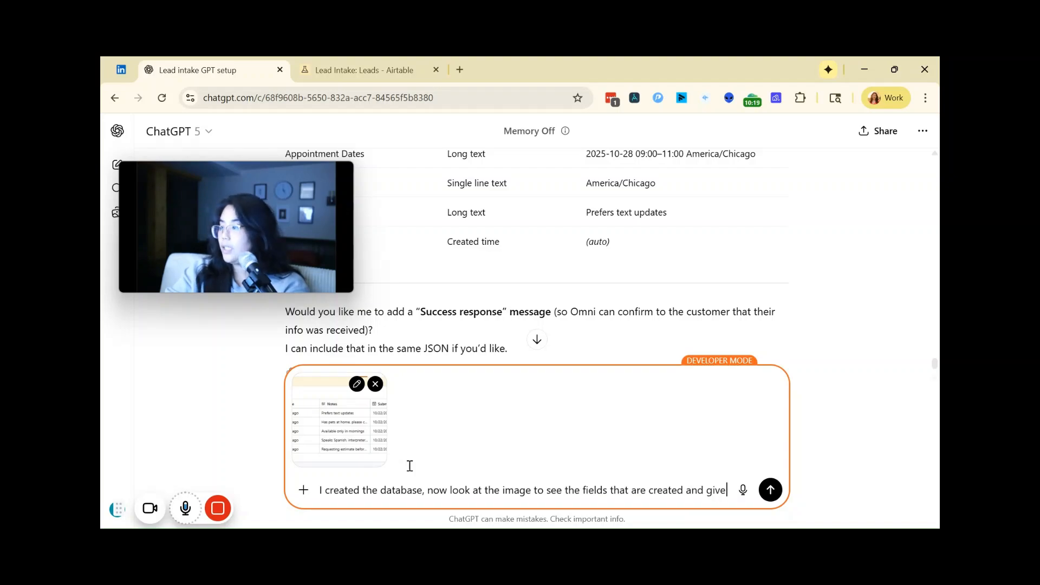
text(me the schema that I need to use to)
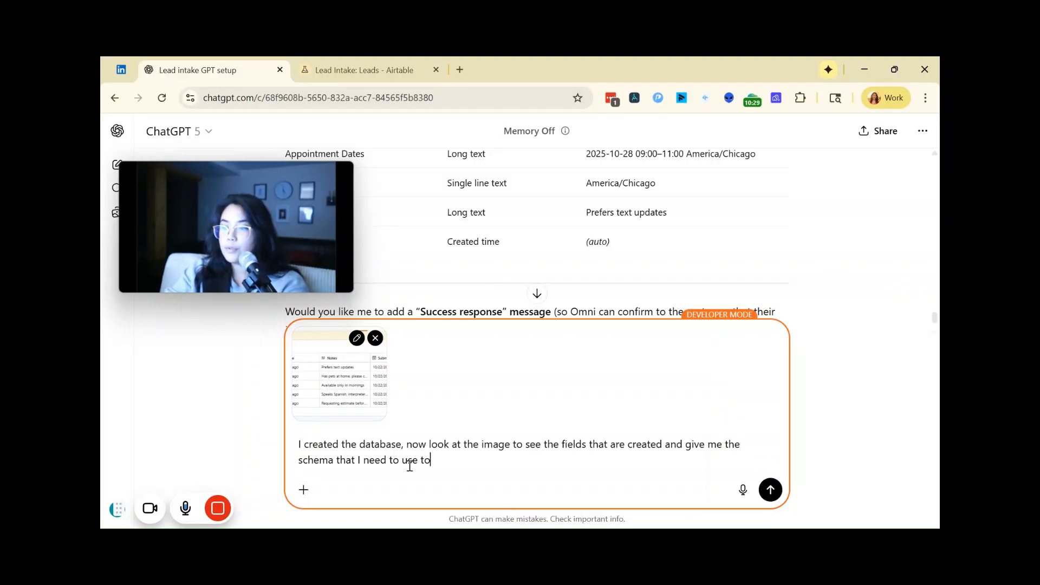
text(ate an action with this gpt to send data to this airtable base)
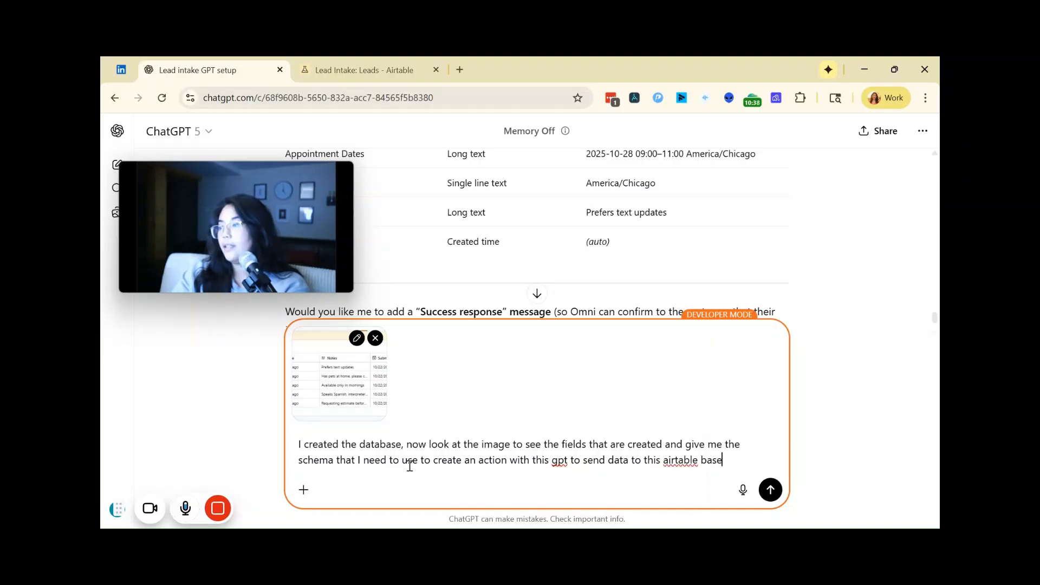
key(Return)
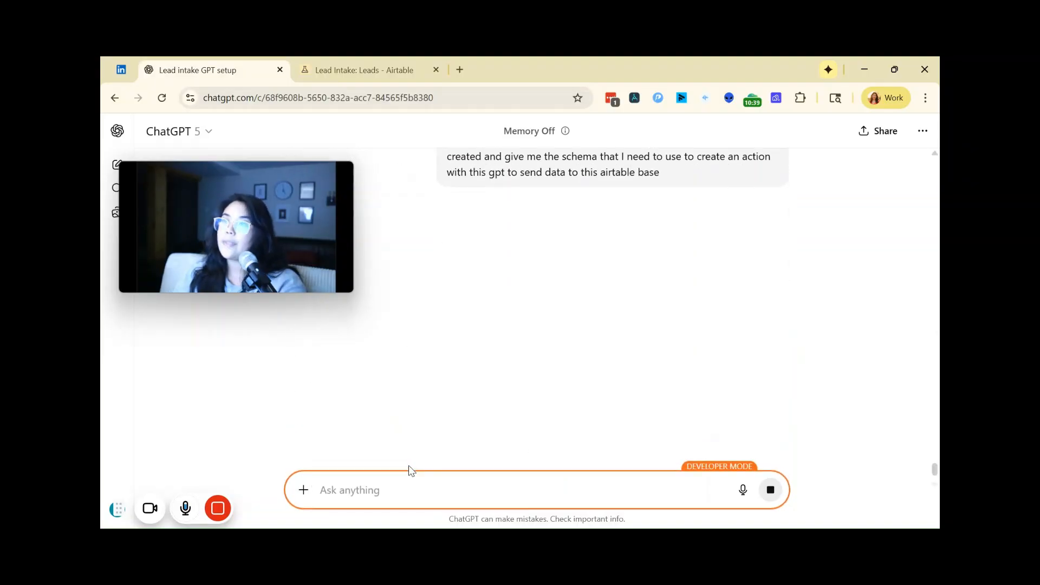
Step: Switch to Airtable, go to its home page, and open the personal access tokens page in the Builder hub
click(406, 60)
drag(265, 179, 274, 281)
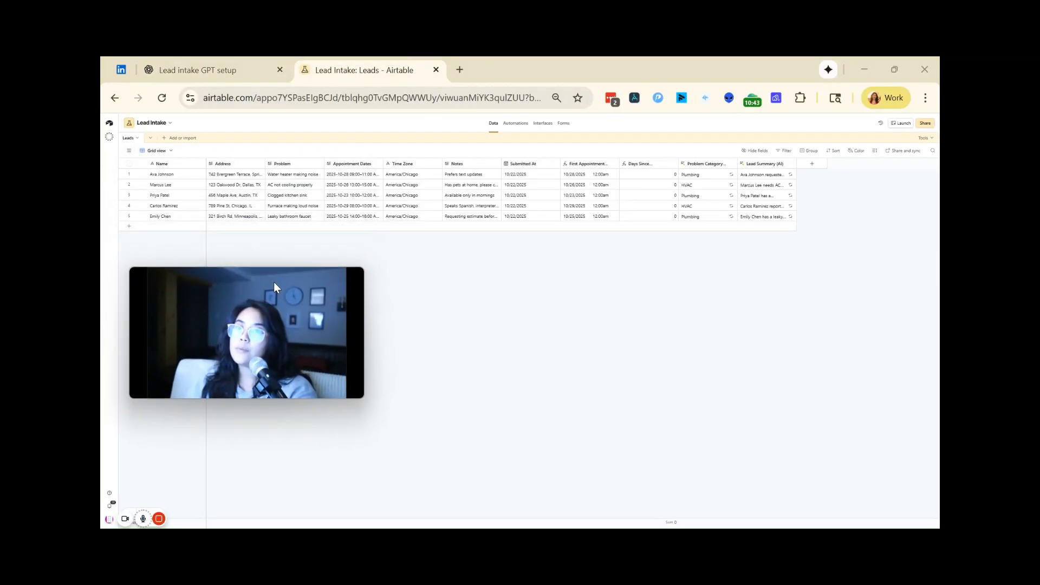
click(287, 99)
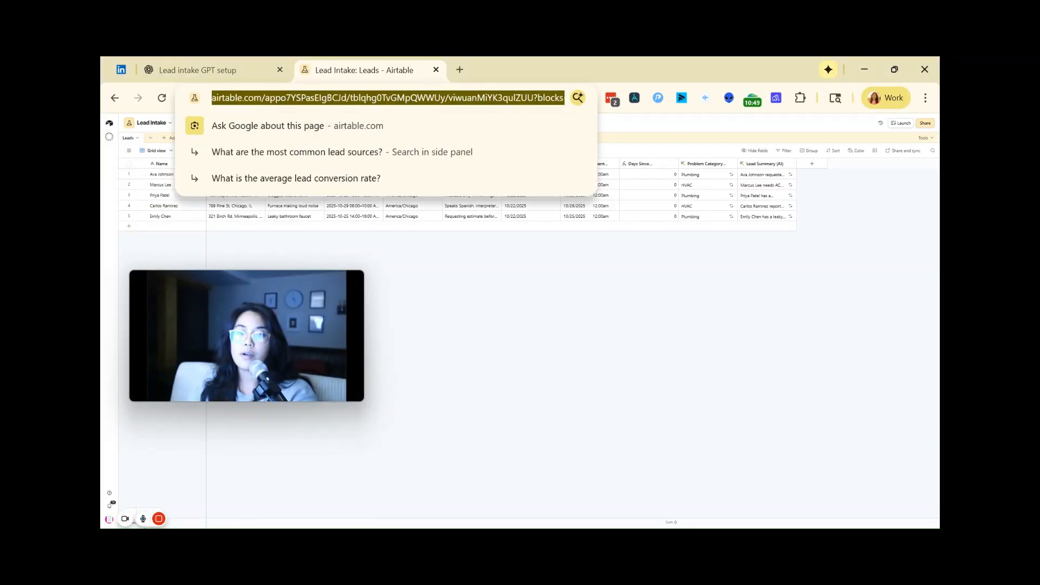
mouse_move(168, 521)
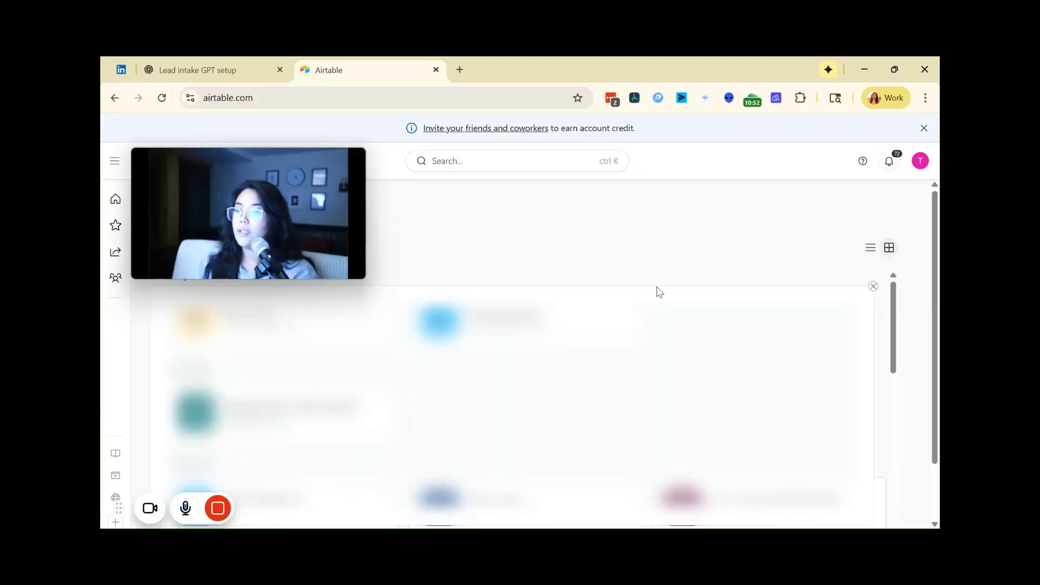
click(919, 163)
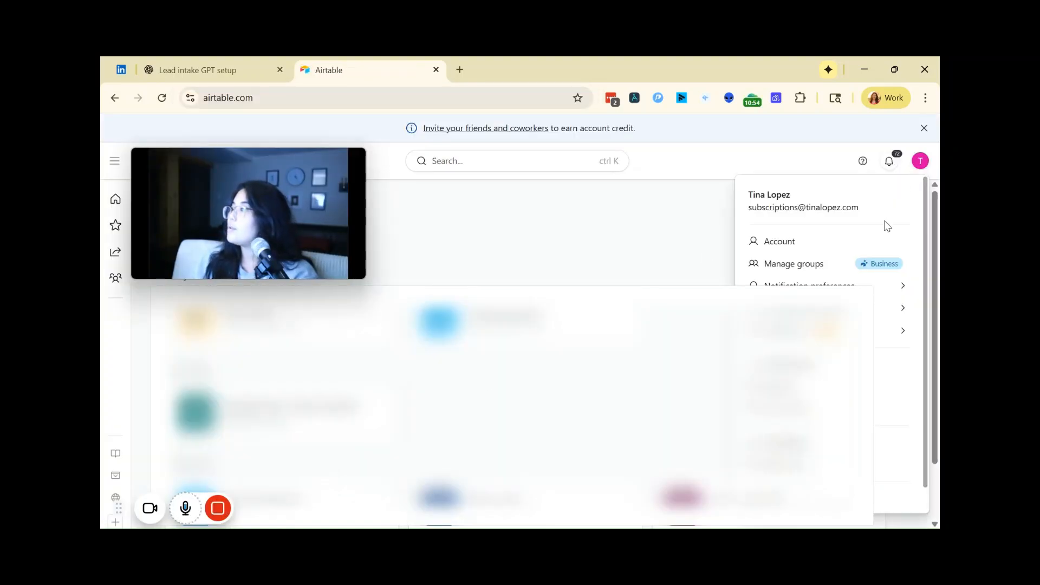
scroll(890, 187, down, 1)
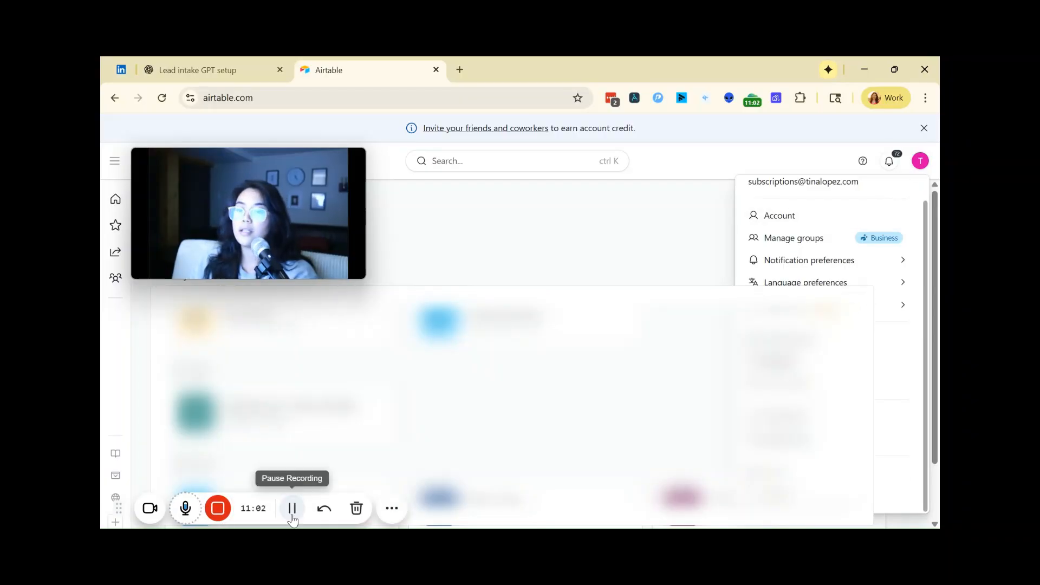
click(297, 510)
click(293, 508)
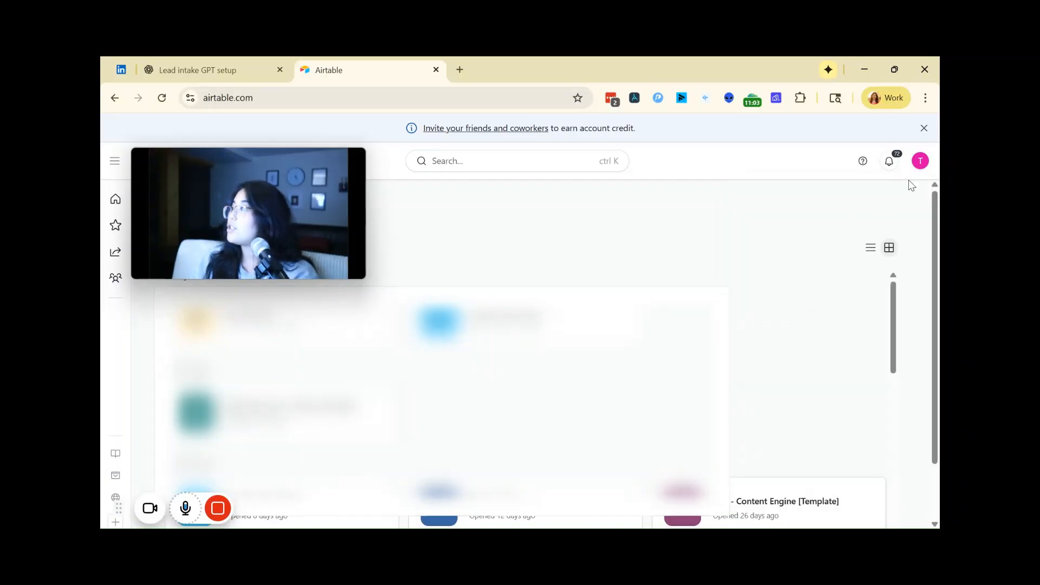
click(920, 163)
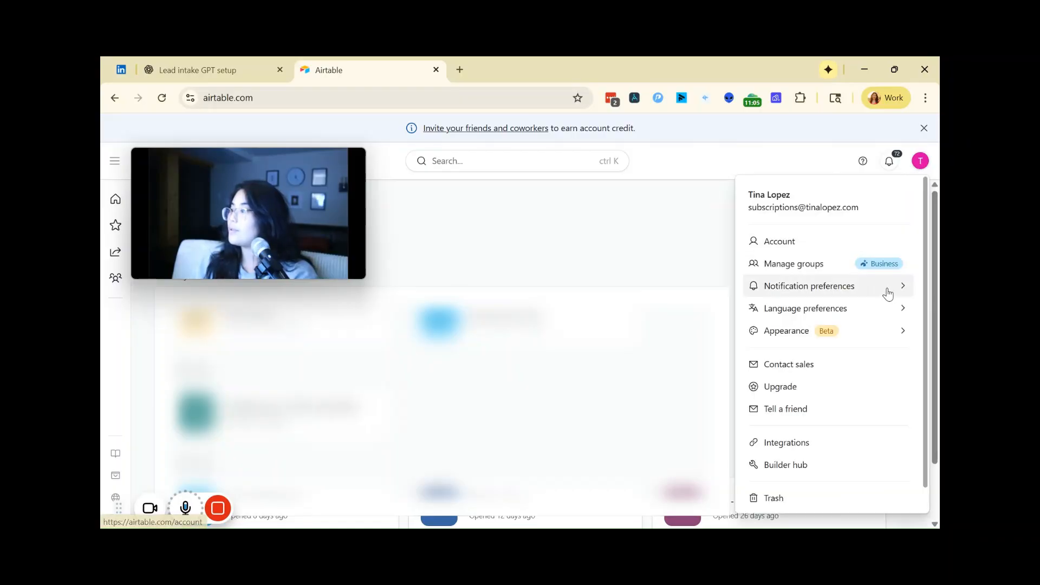
click(796, 467)
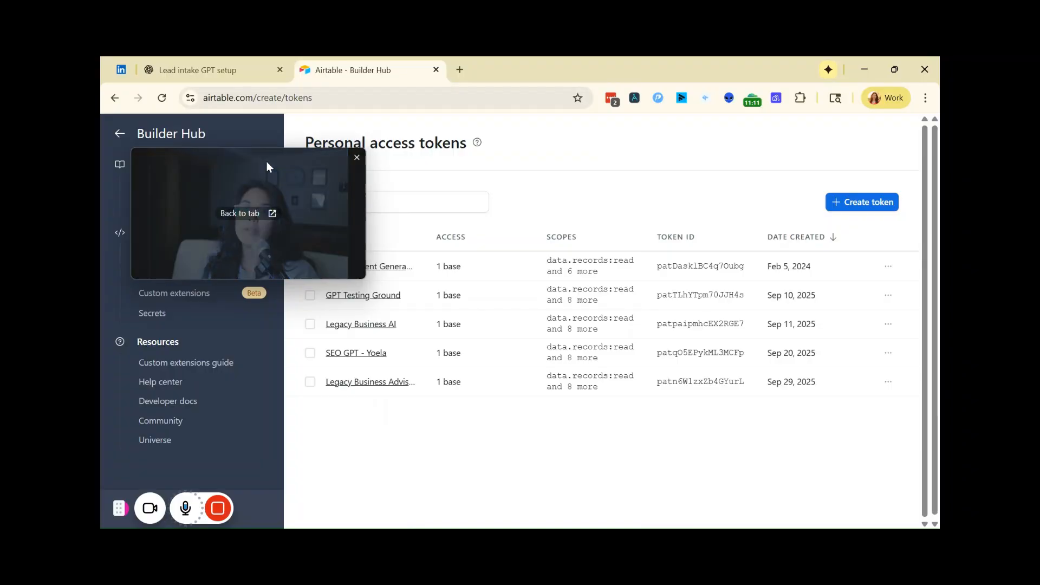
Step: Start a new personal access token and name it Lead Intake GPT
drag(267, 162, 263, 237)
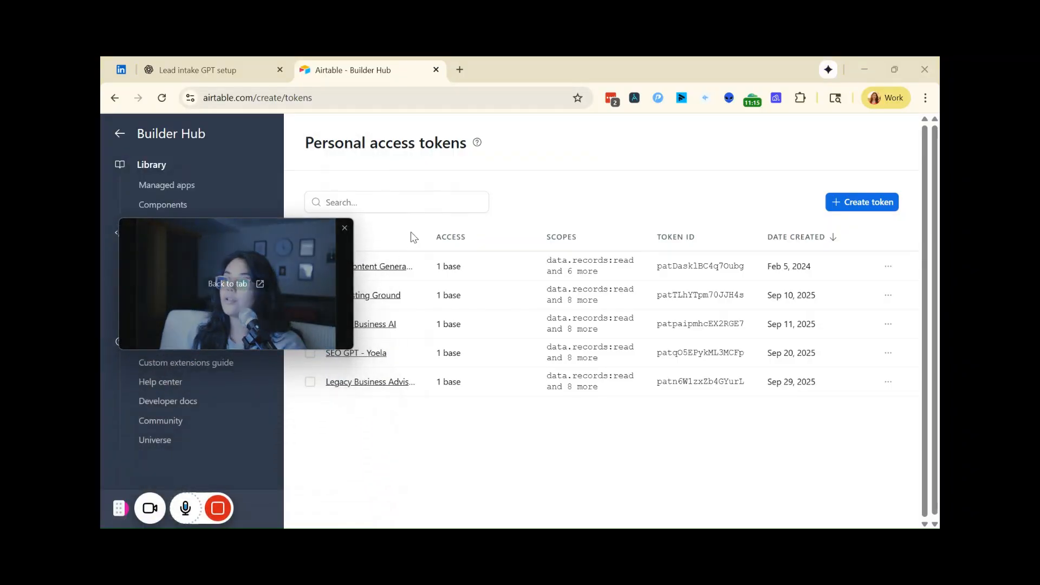
click(854, 208)
mouse_move(308, 239)
drag(307, 240, 312, 147)
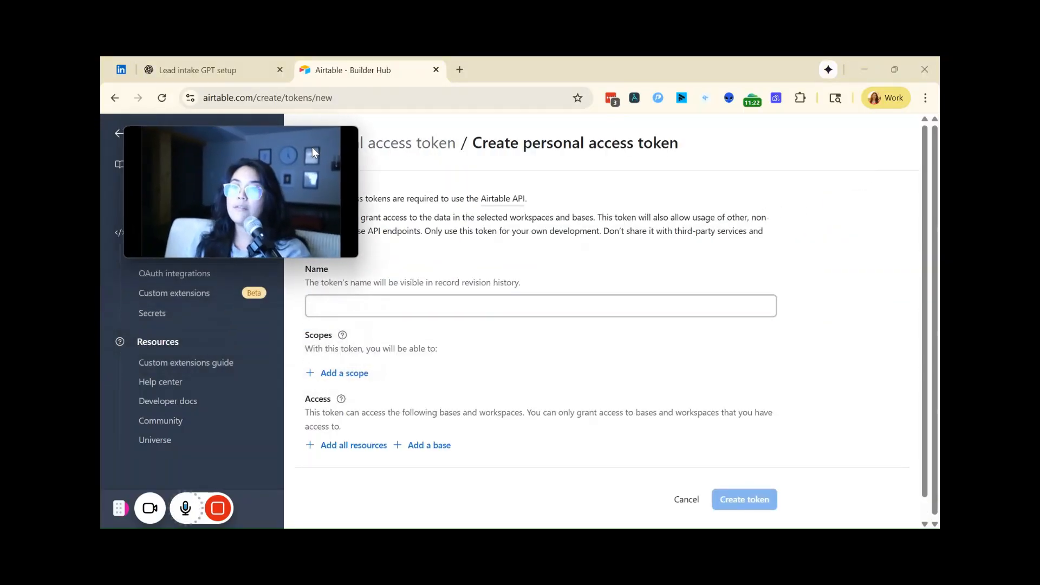
click(356, 307)
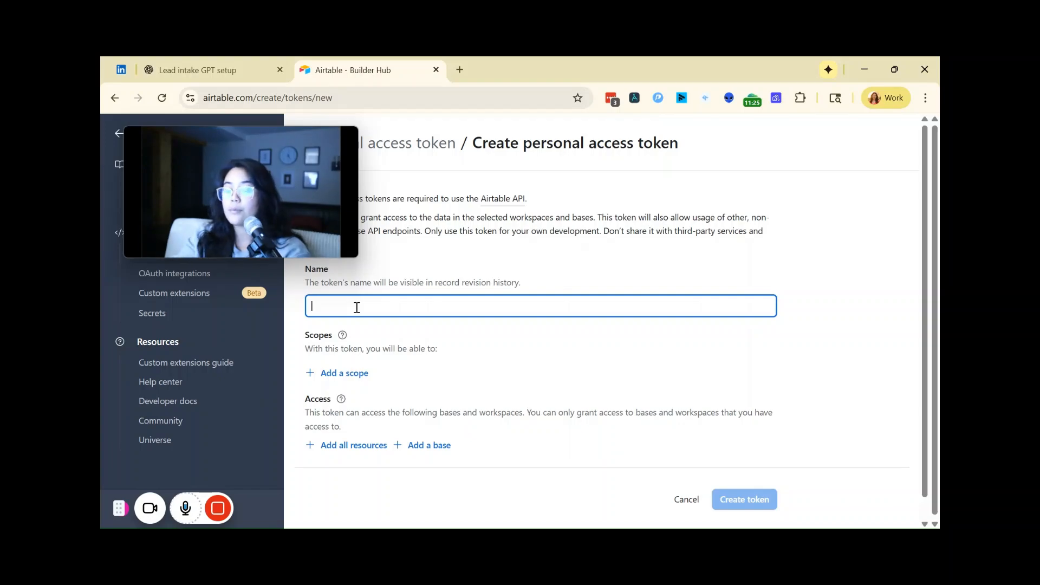
text(Le)
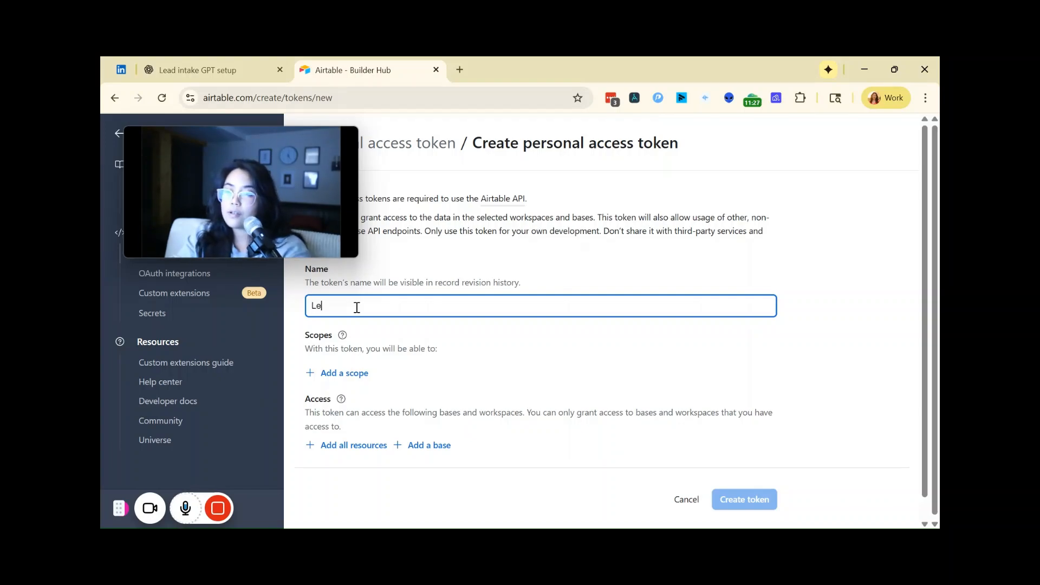
text(ad Intake GPT)
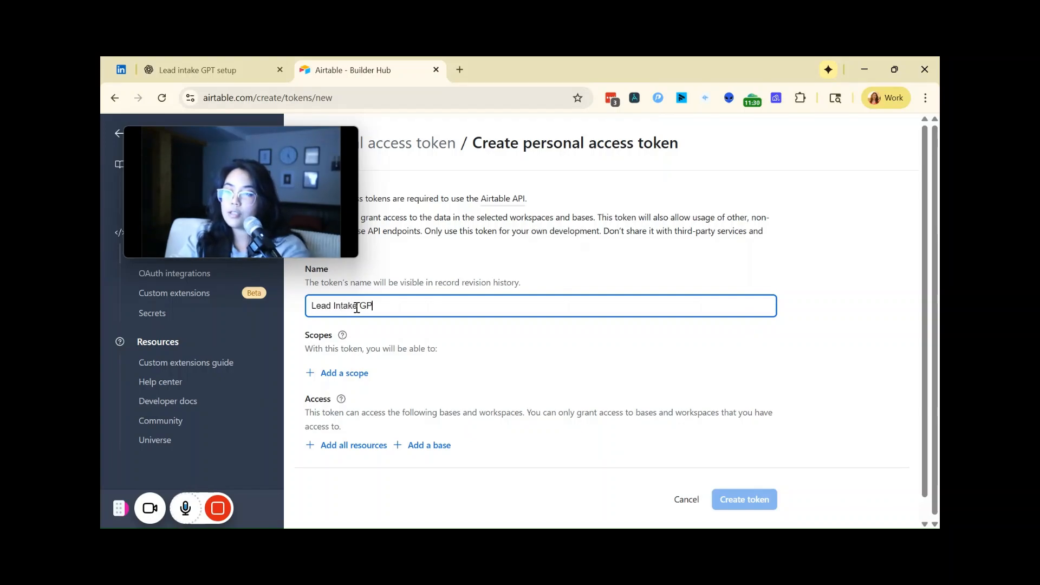
Step: Add the scopes data.records:read, data.records:write, data.recordComments:read, data.recordComments:write and schema.bases:read to the token
click(349, 373)
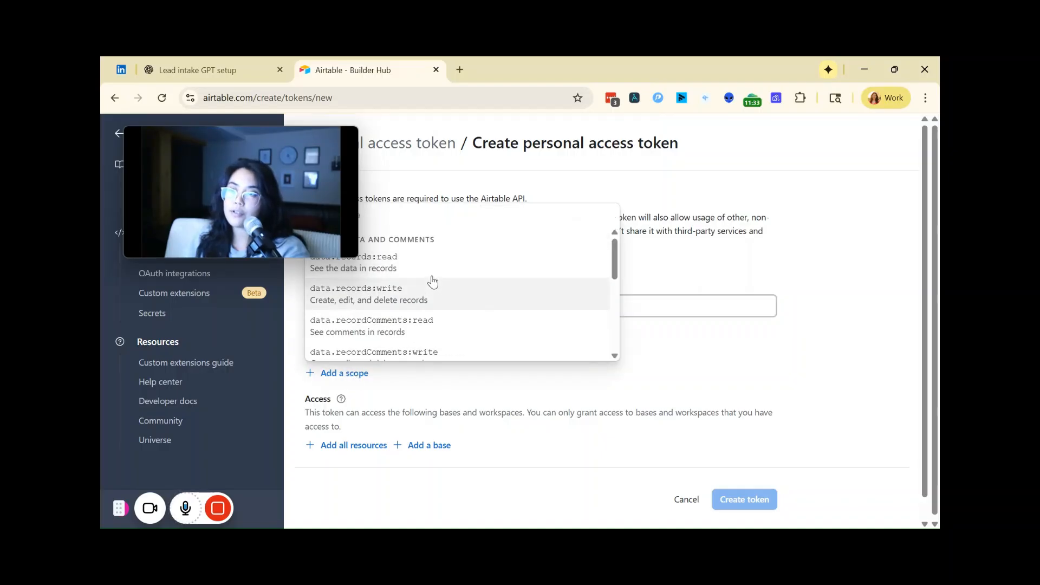
click(433, 268)
click(350, 403)
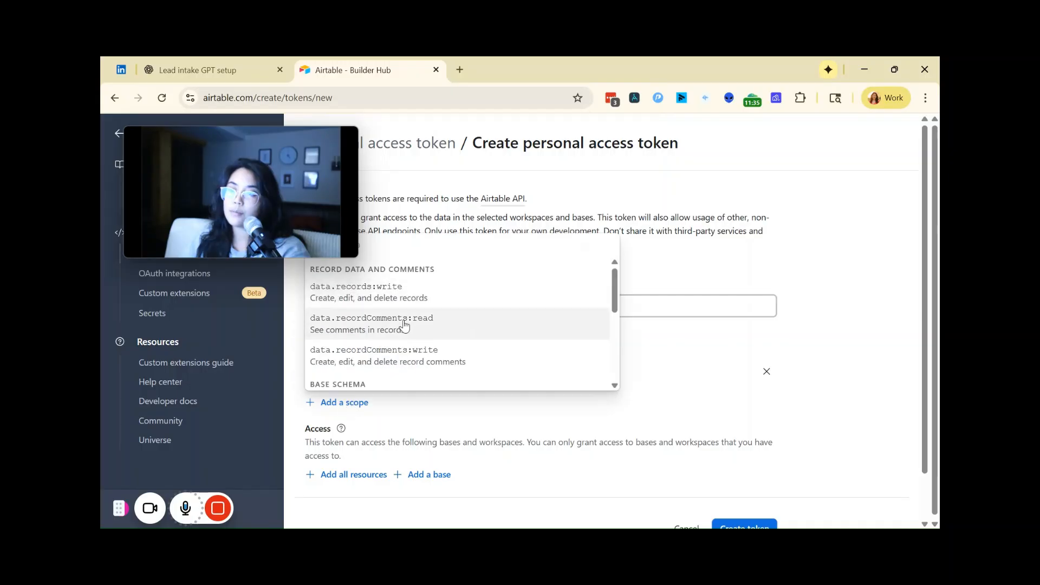
click(398, 321)
click(352, 433)
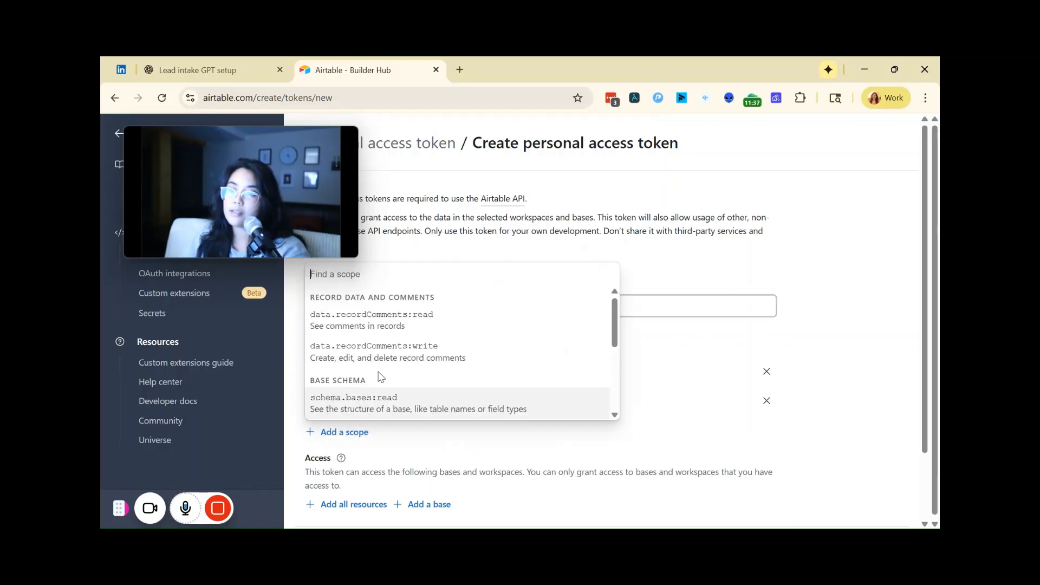
click(397, 326)
click(345, 463)
click(403, 361)
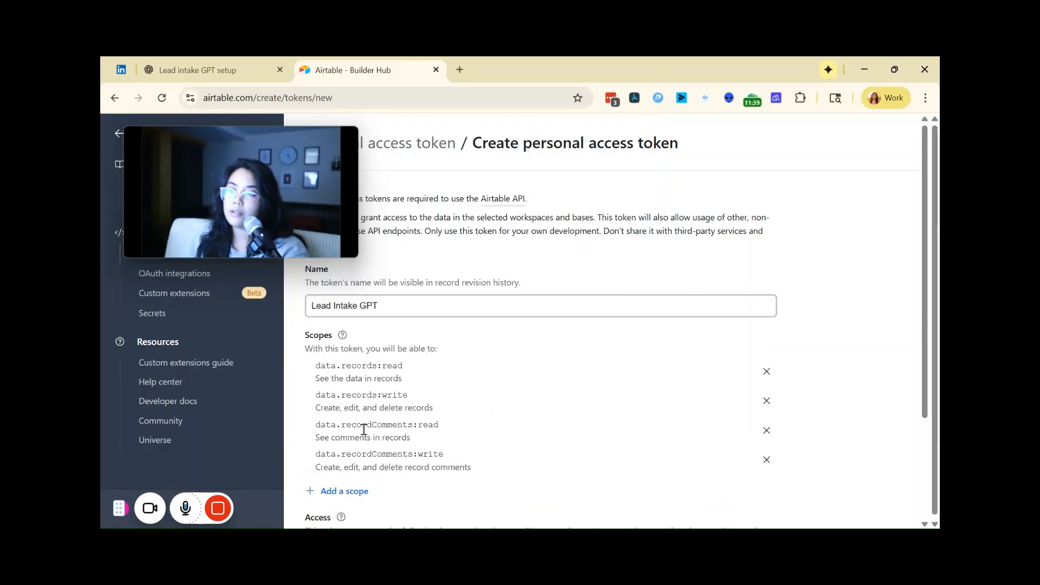
click(346, 490)
click(379, 379)
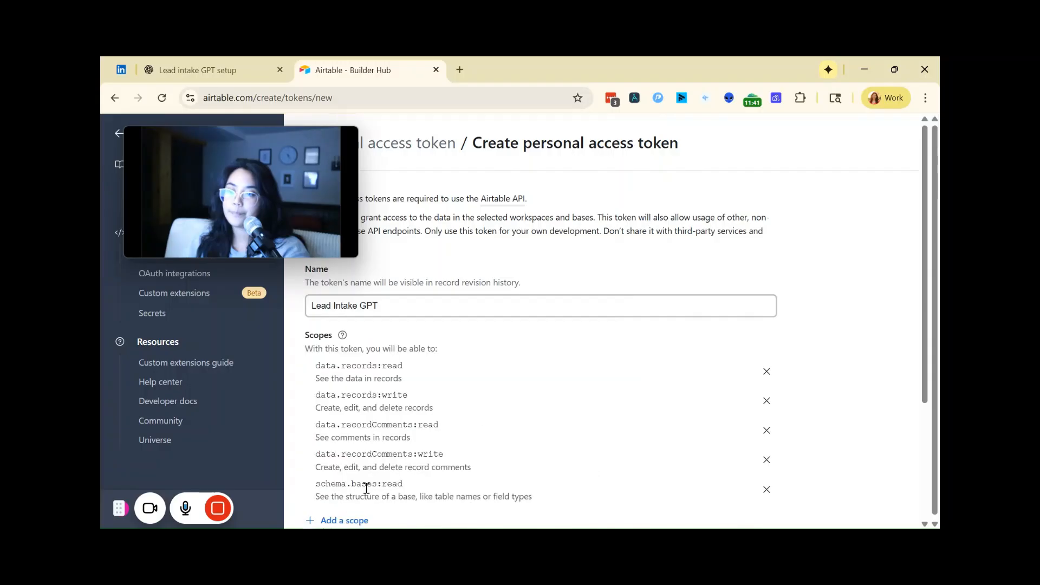
Step: Add the remaining scopes schema.bases:write, block:manage, webhook:manage and user.email:read to the token
scroll(367, 477, down, 1)
scroll(357, 444, down, 2)
click(344, 391)
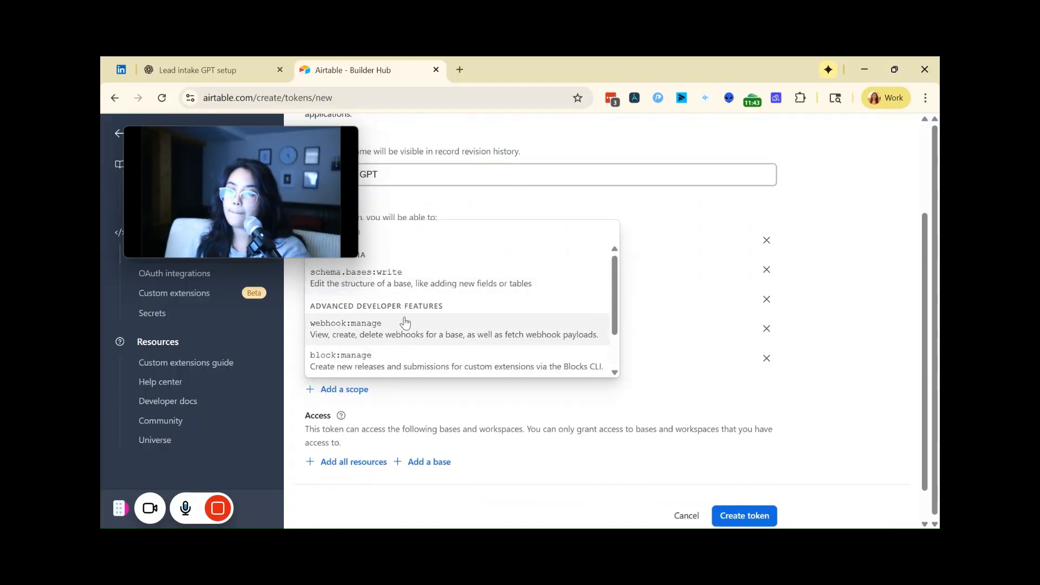
click(406, 281)
click(329, 424)
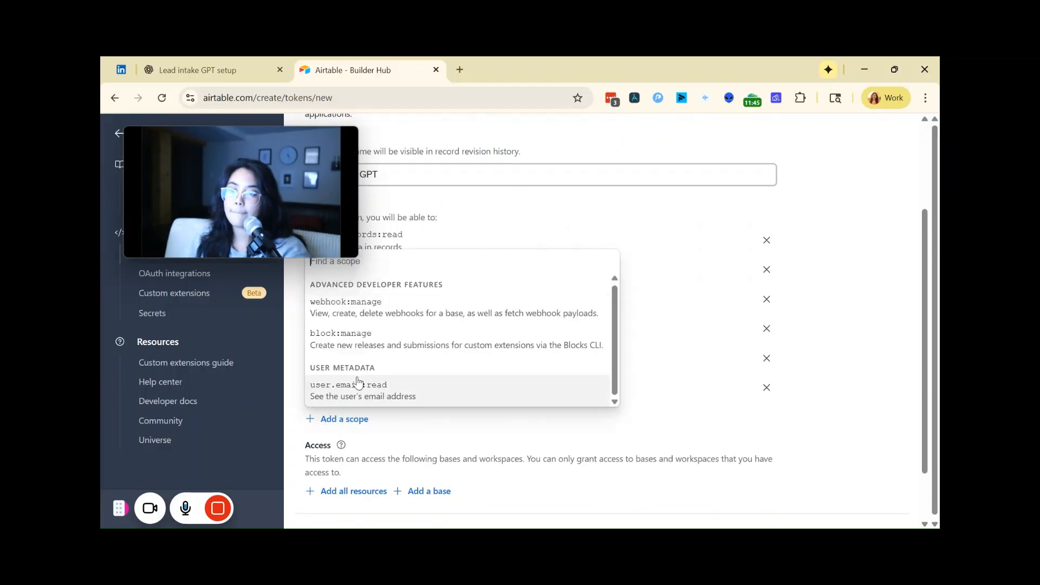
click(382, 347)
mouse_move(269, 515)
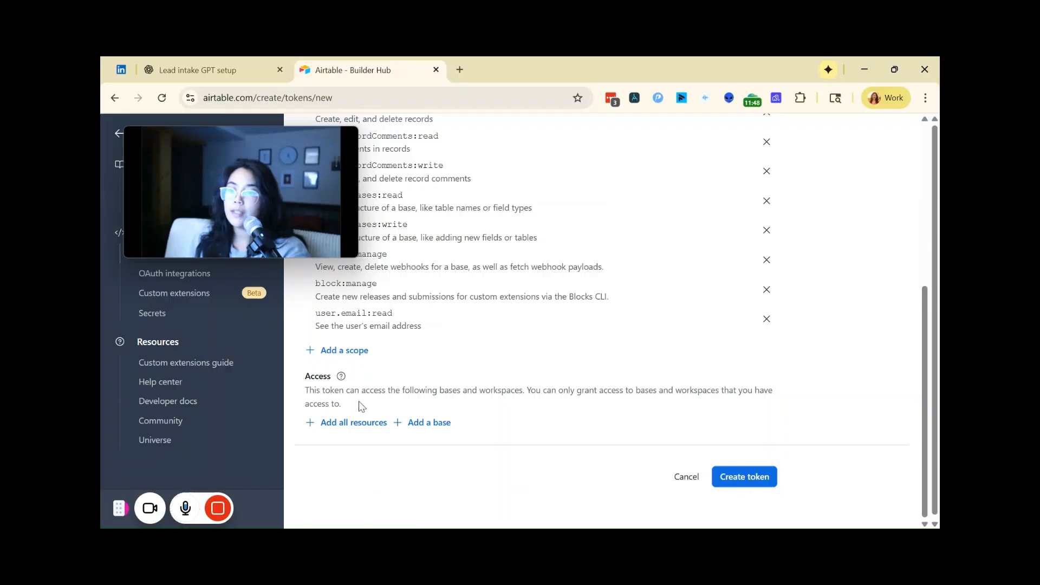
scroll(389, 400, up, 4)
scroll(383, 359, down, 3)
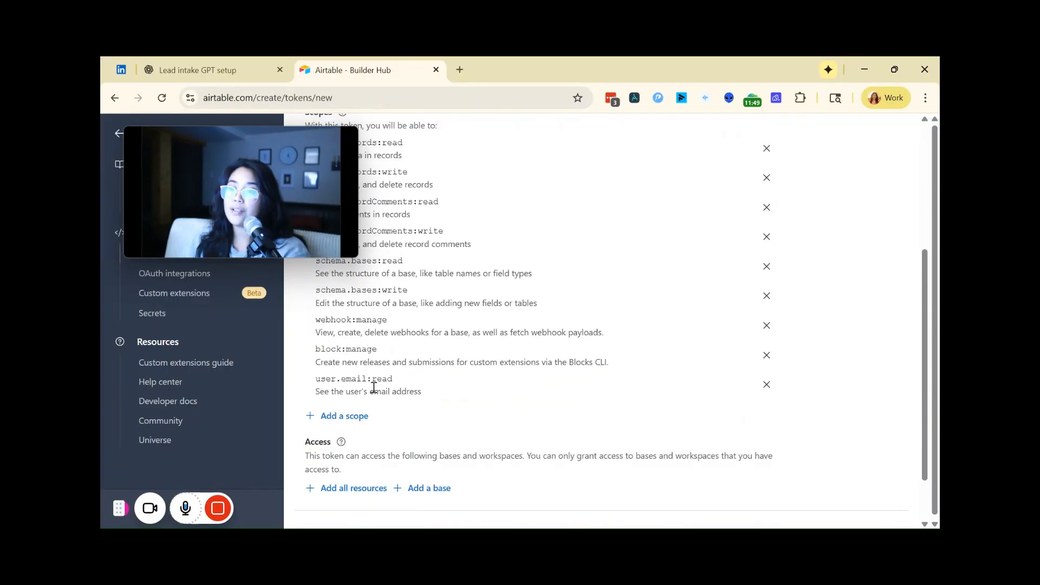
click(343, 416)
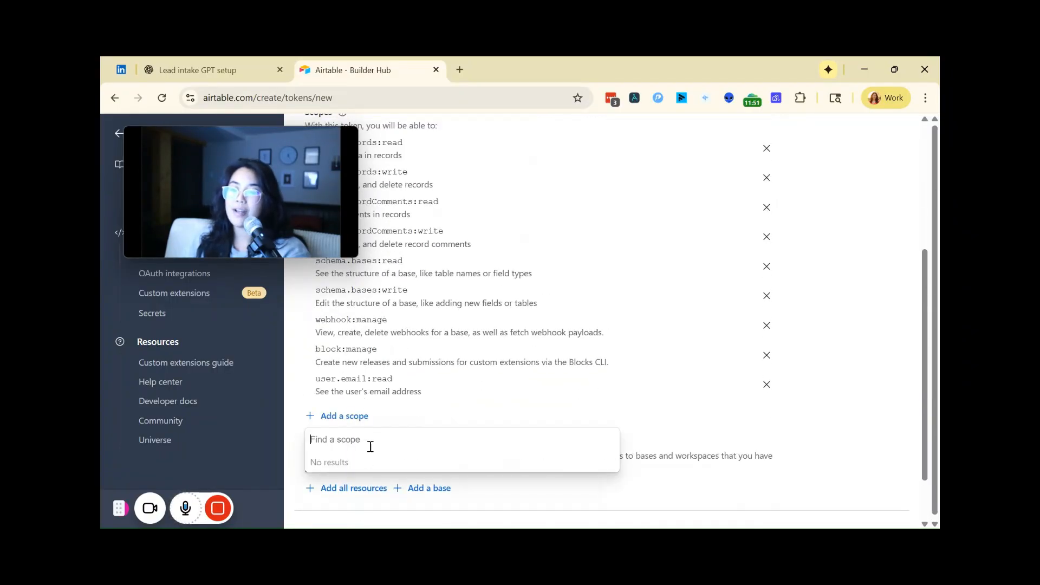
click(423, 419)
Step: Find the Lead Intake base with the search "lead" and grant the token access to it
scroll(423, 418, down, 2)
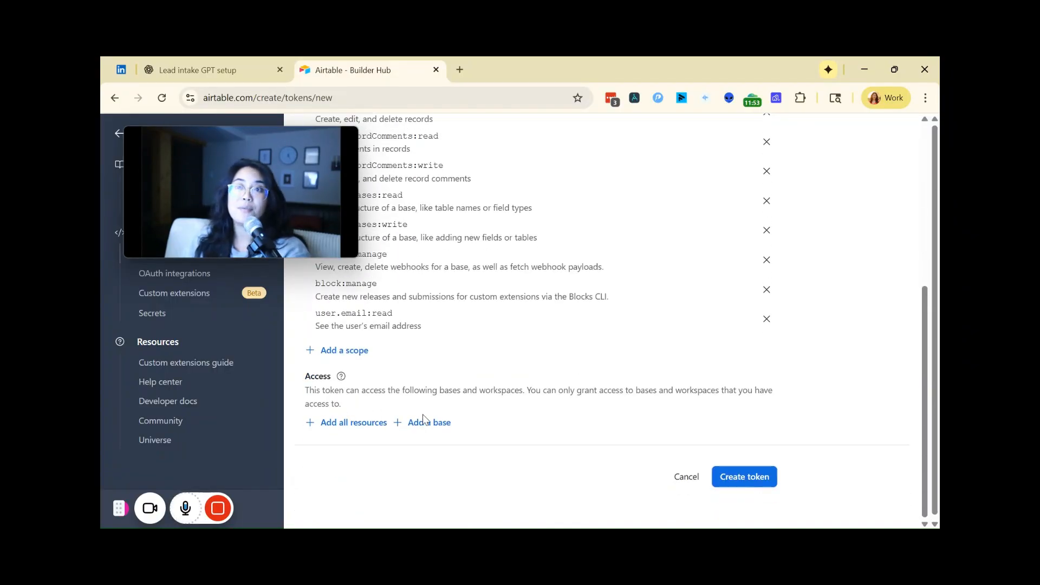
click(432, 429)
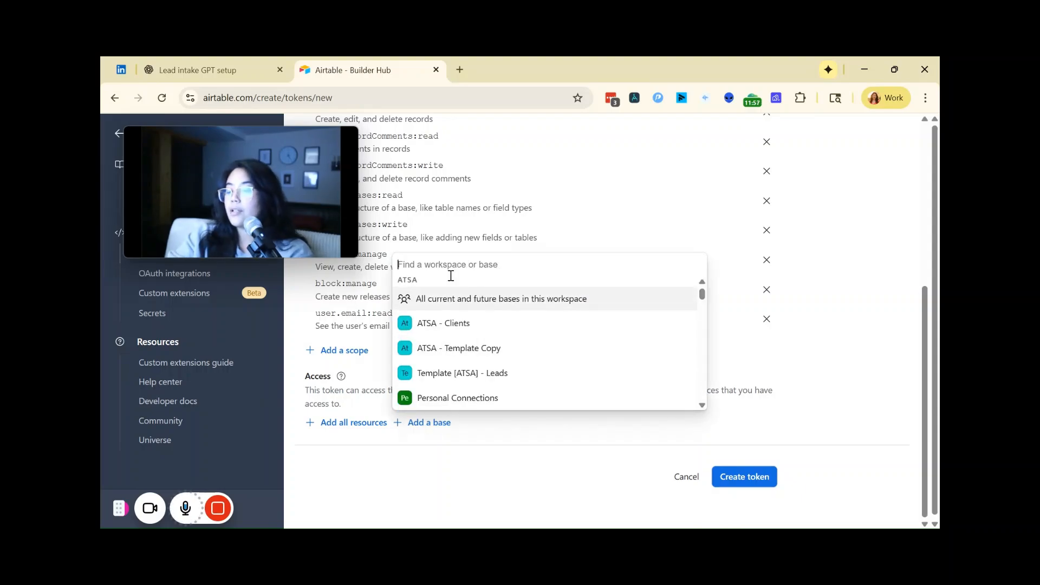
text(lead)
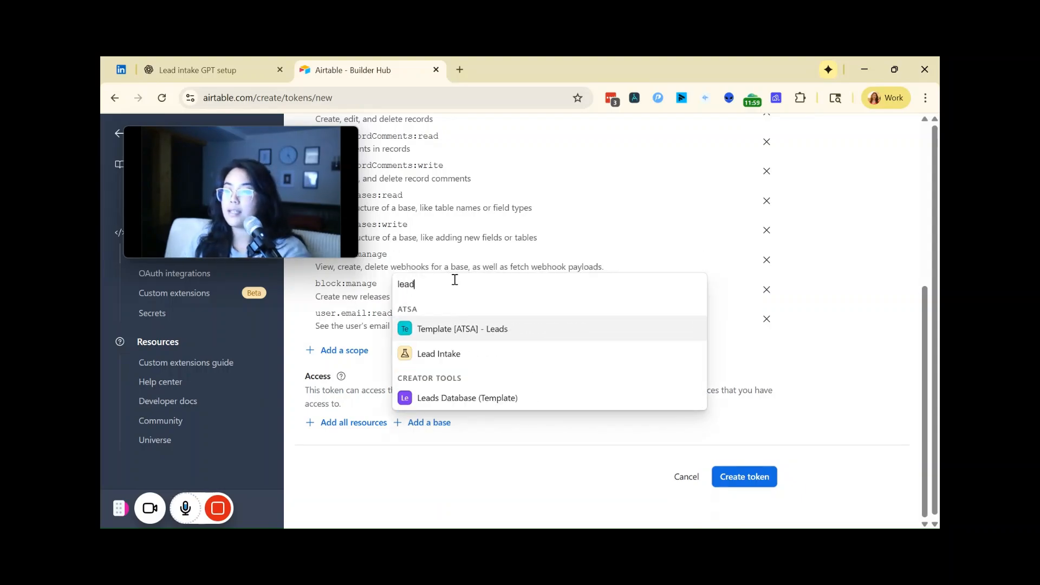
click(461, 353)
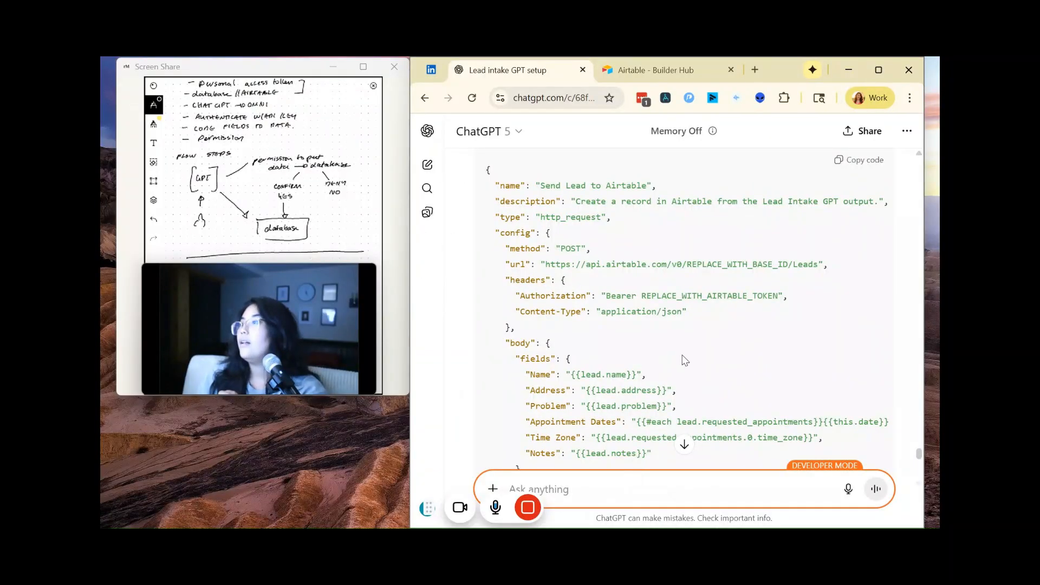
Step: Review ChatGPT's Omni custom action JSON, its column mapping and the list of placeholders to replace
scroll(704, 325, up, 8)
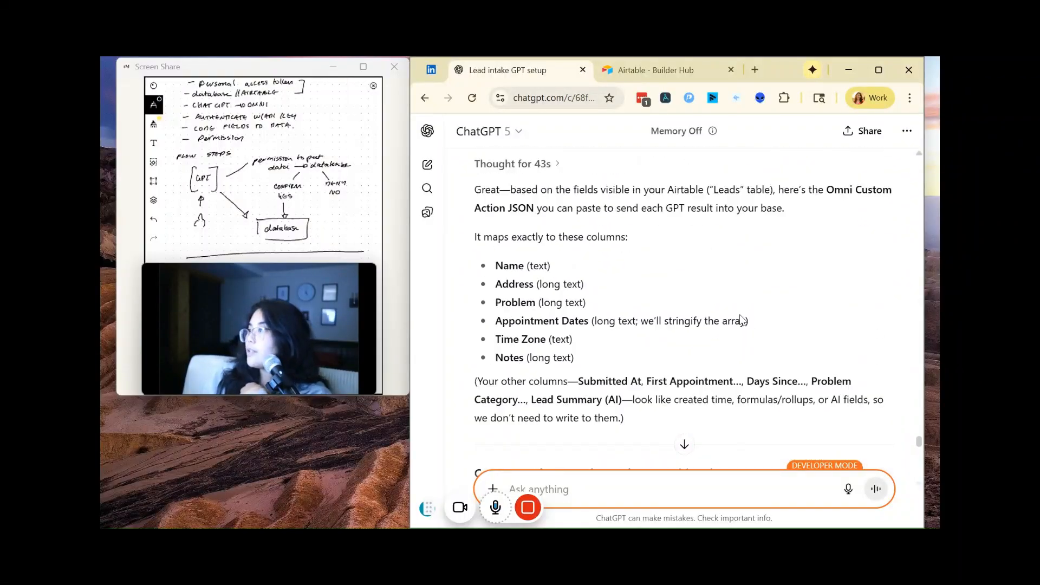
scroll(741, 320, down, 4)
scroll(741, 320, down, 5)
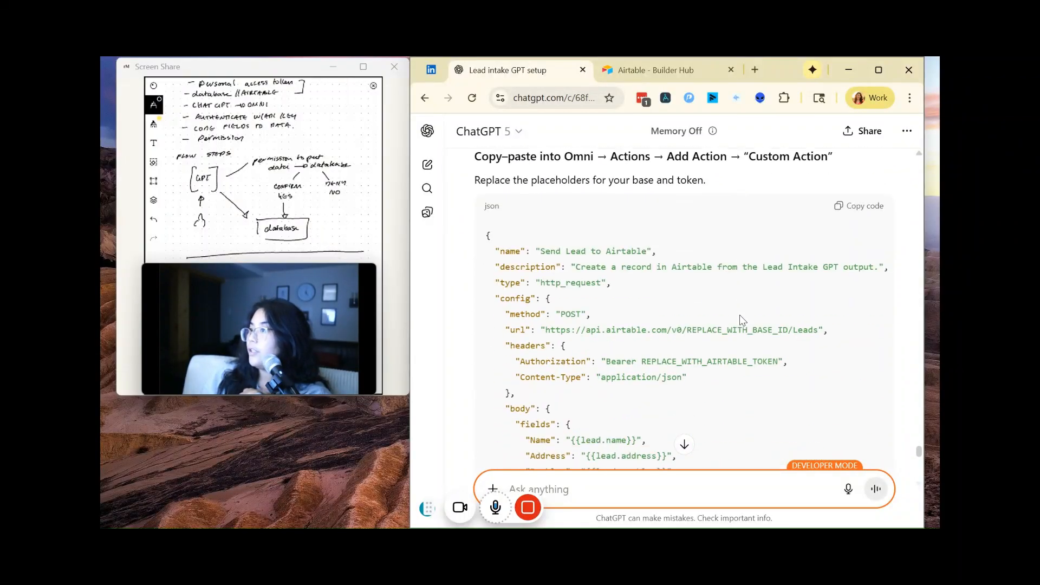
scroll(739, 323, down, 5)
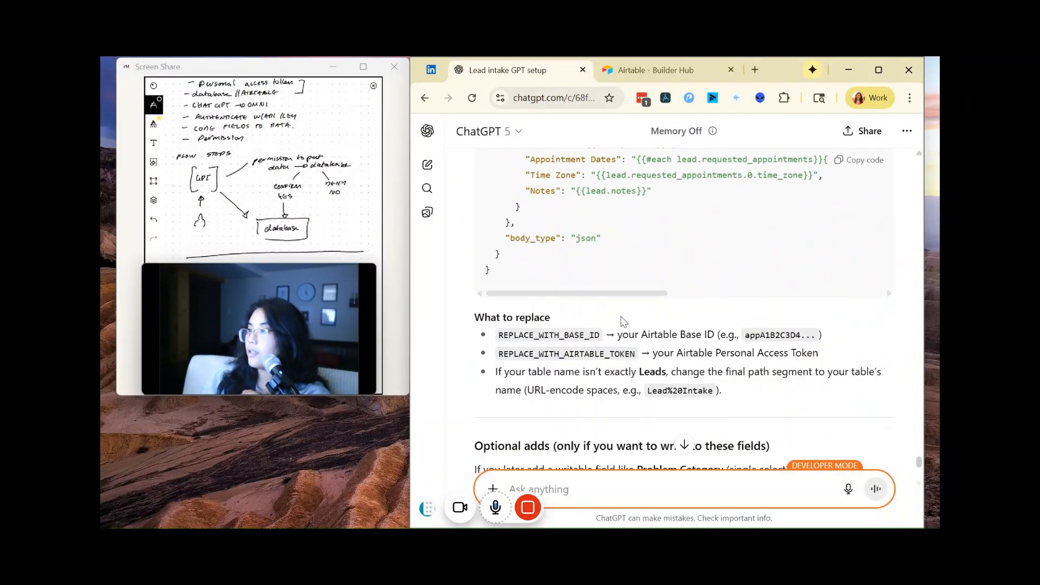
scroll(638, 343, down, 4)
scroll(637, 343, up, 3)
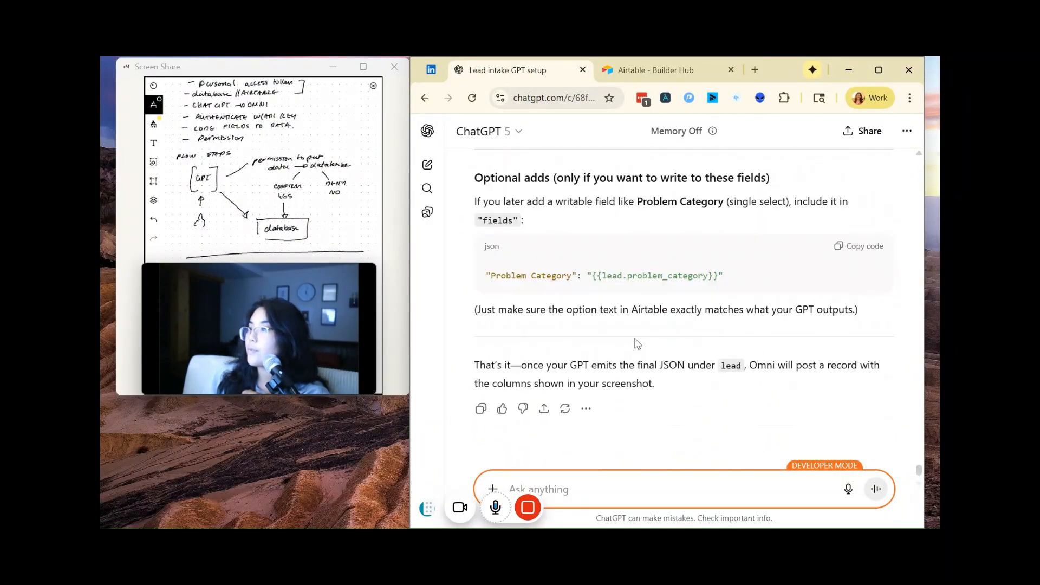
scroll(637, 342, up, 8)
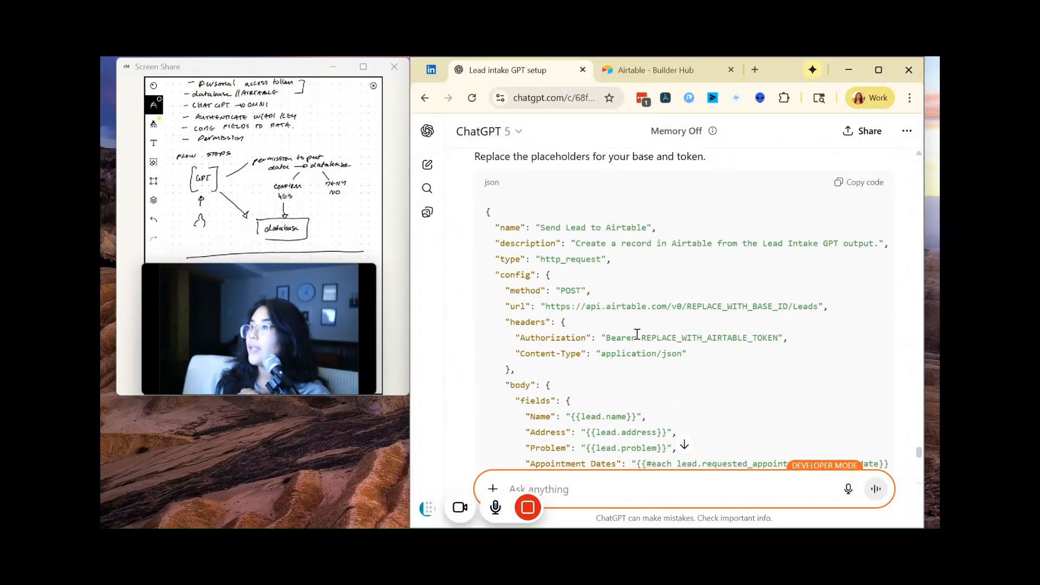
scroll(637, 332, down, 3)
scroll(637, 330, down, 5)
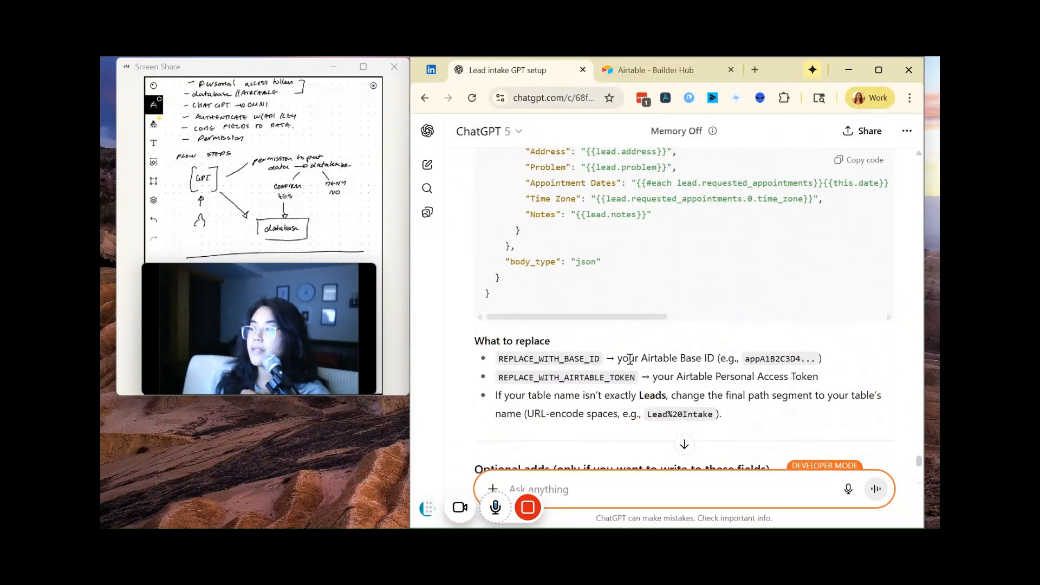
scroll(630, 377, up, 7)
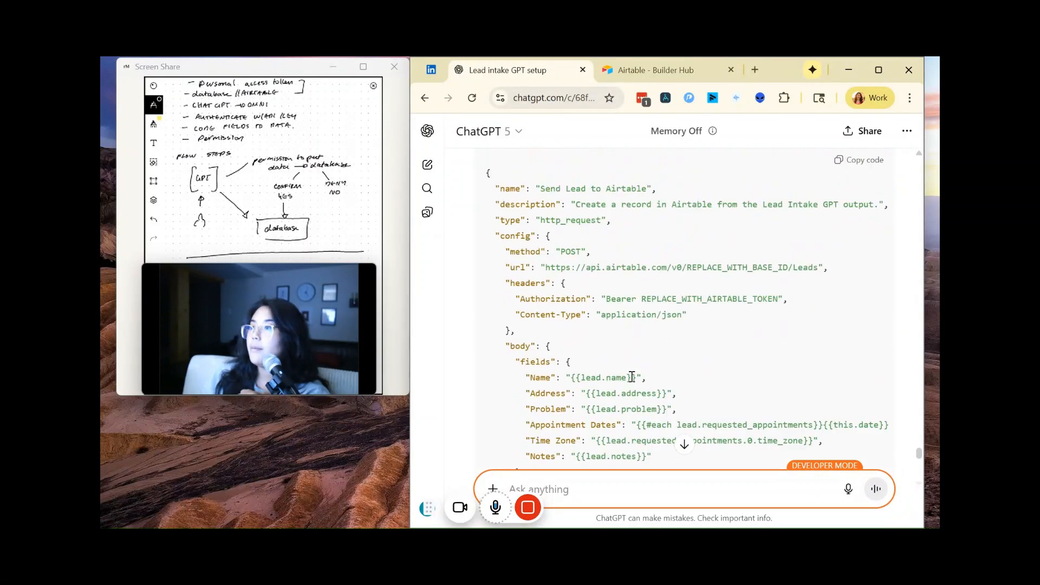
scroll(630, 376, down, 5)
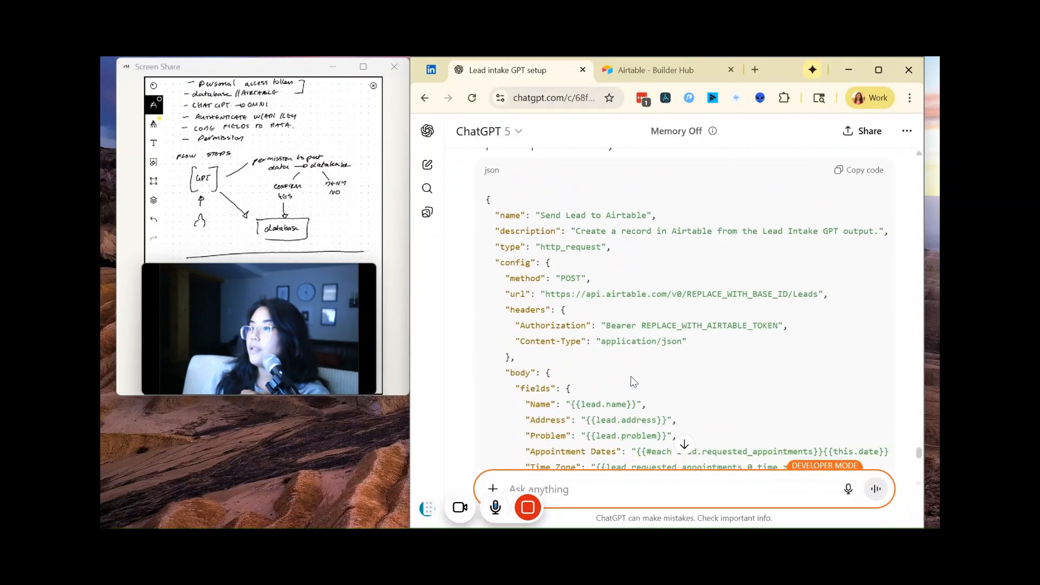
scroll(631, 377, up, 5)
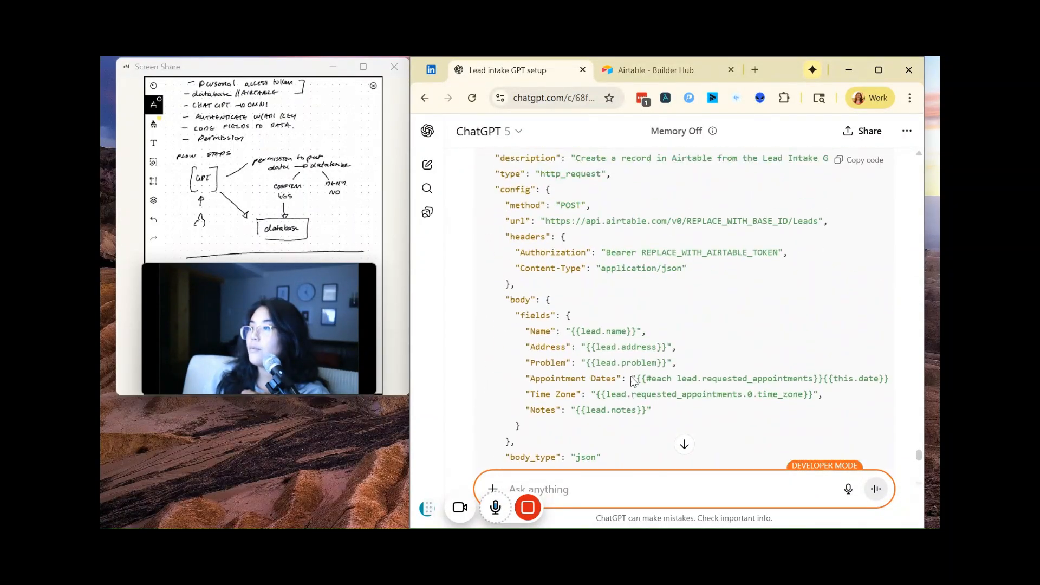
scroll(664, 331, up, 4)
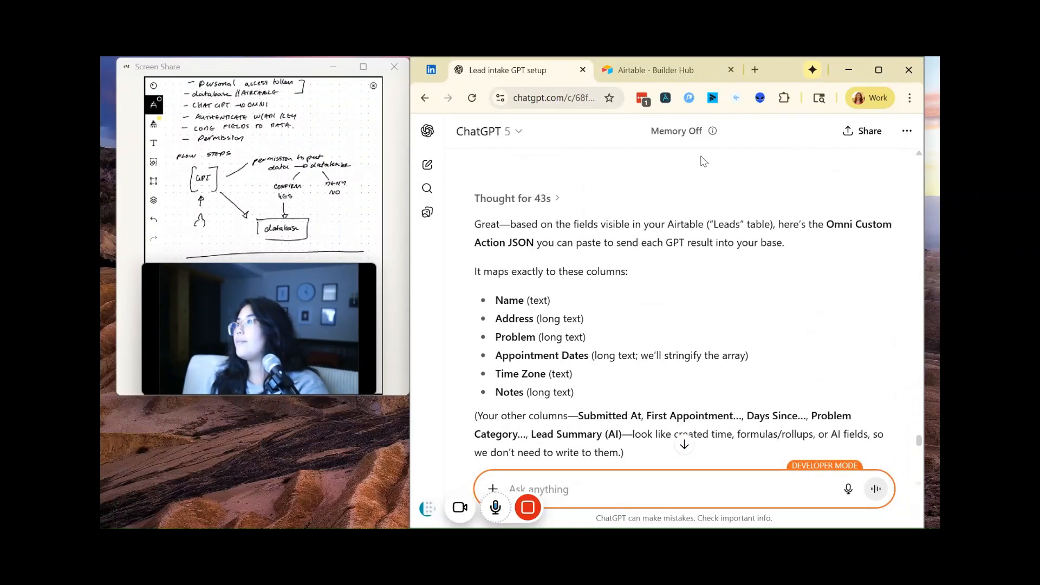
Step: Go to the Leads table of the Lead Intake base in Airtable and copy its URL
click(682, 72)
key(ctrl+l)
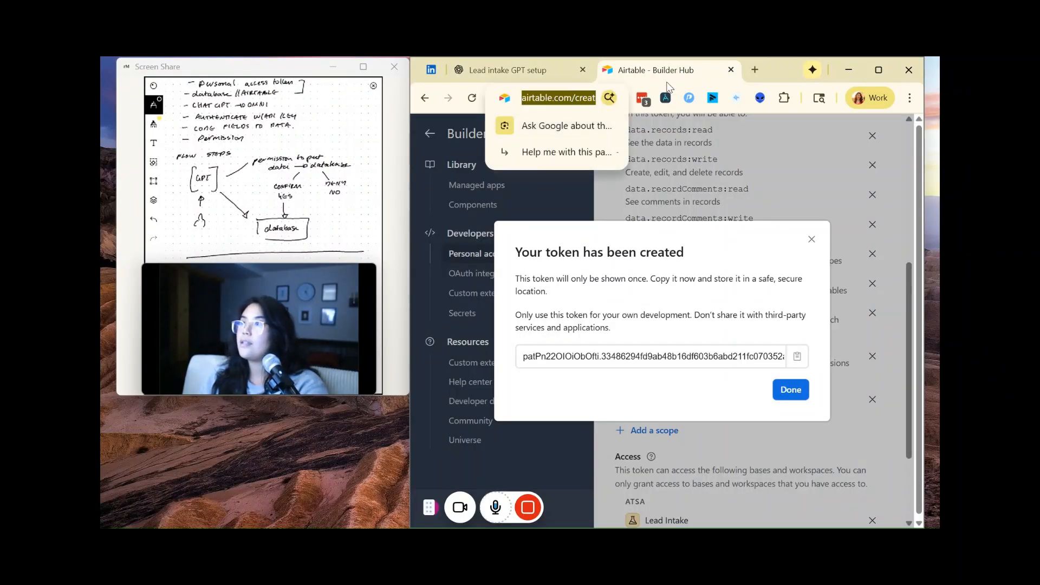
text(lead)
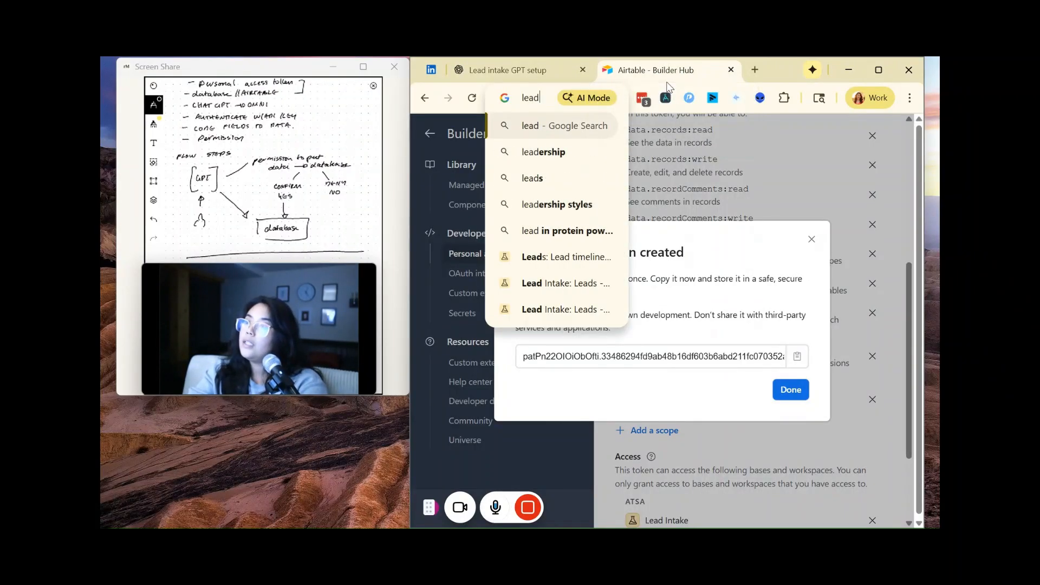
key(Up)
key(Return)
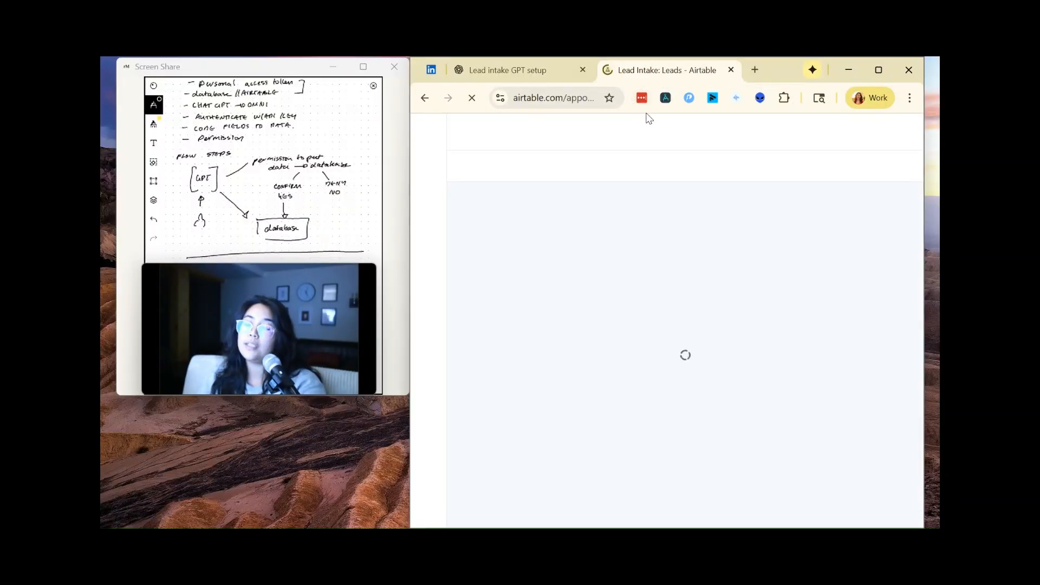
click(557, 95)
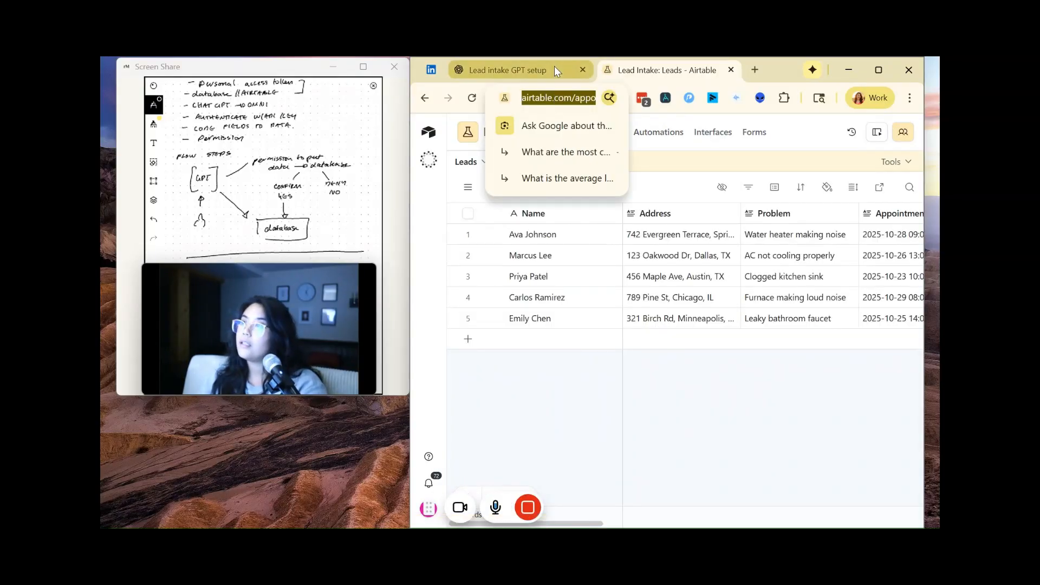
Step: Send ChatGPT the table URL with "This is the url, input the table and the base id, and give me the new schema updated"
click(556, 70)
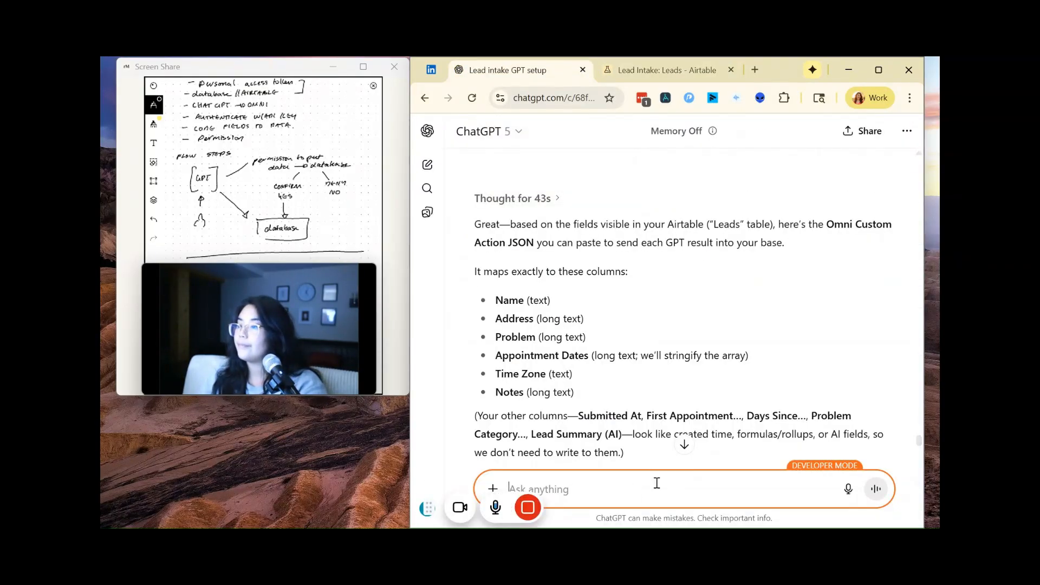
key(shift+Return)
key(shift+Return)
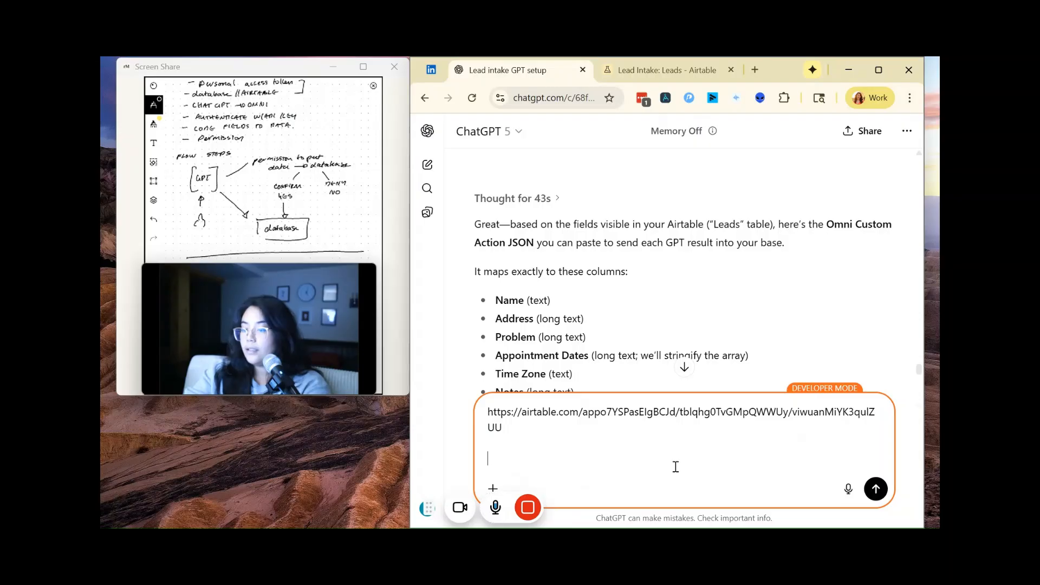
text(This is the url, input the table and the base id, and give me the)
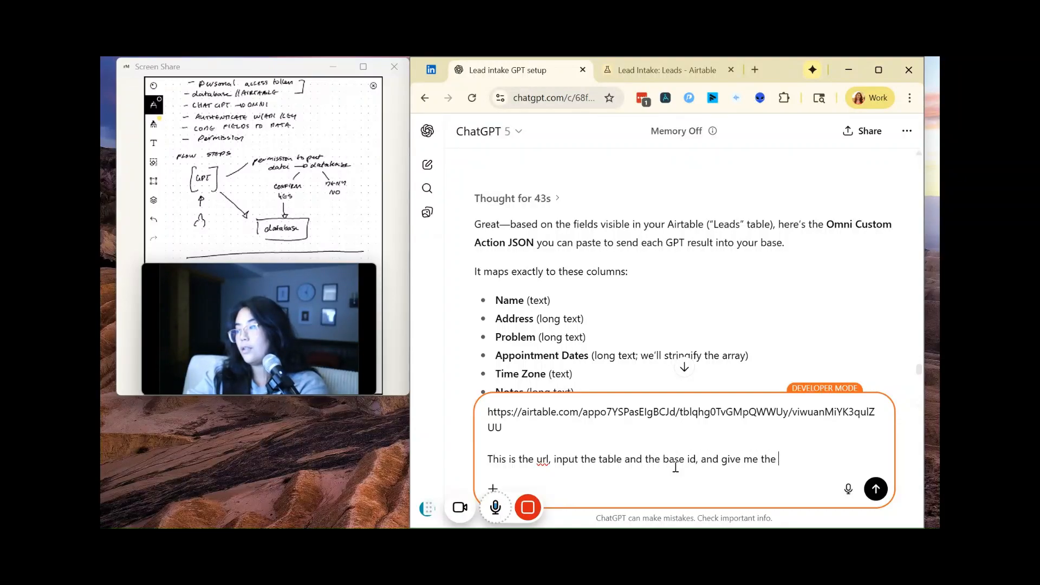
text(new schema )
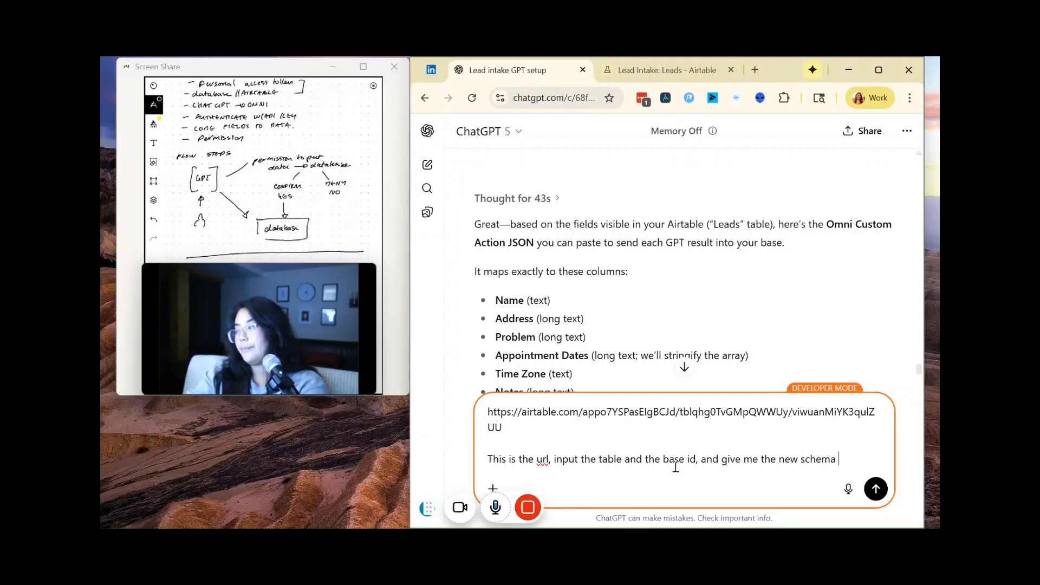
text(updated)
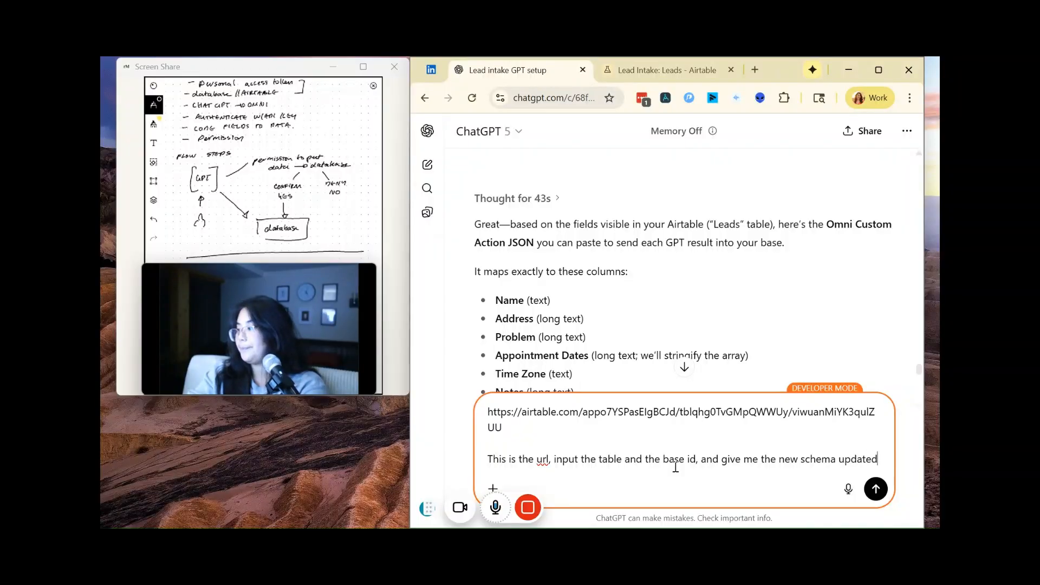
key(Return)
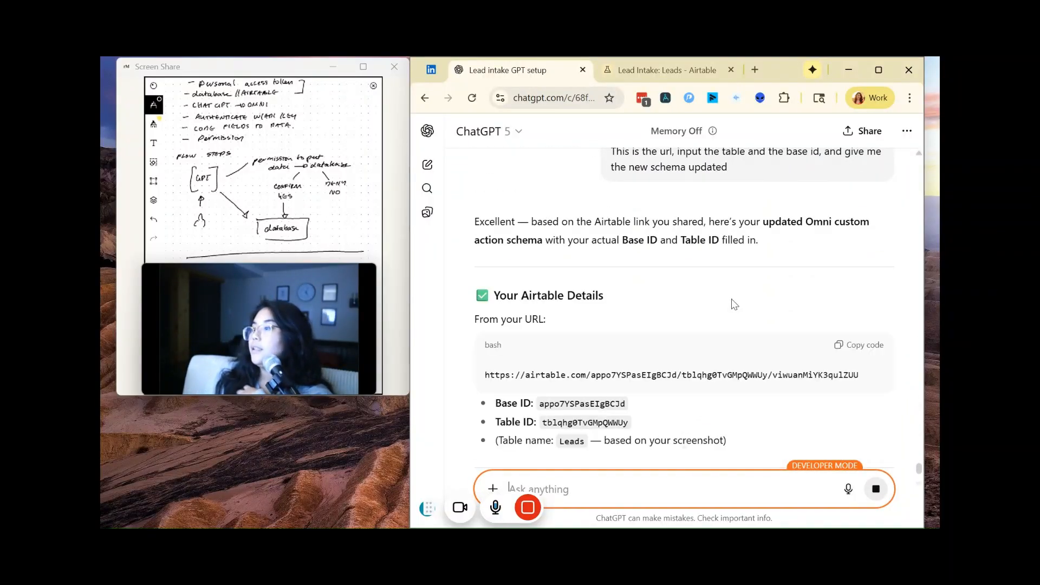
Step: Review the updated action schema, including the base and table IDs, mapped fields, token placeholder and required token permissions
scroll(733, 304, down, 2)
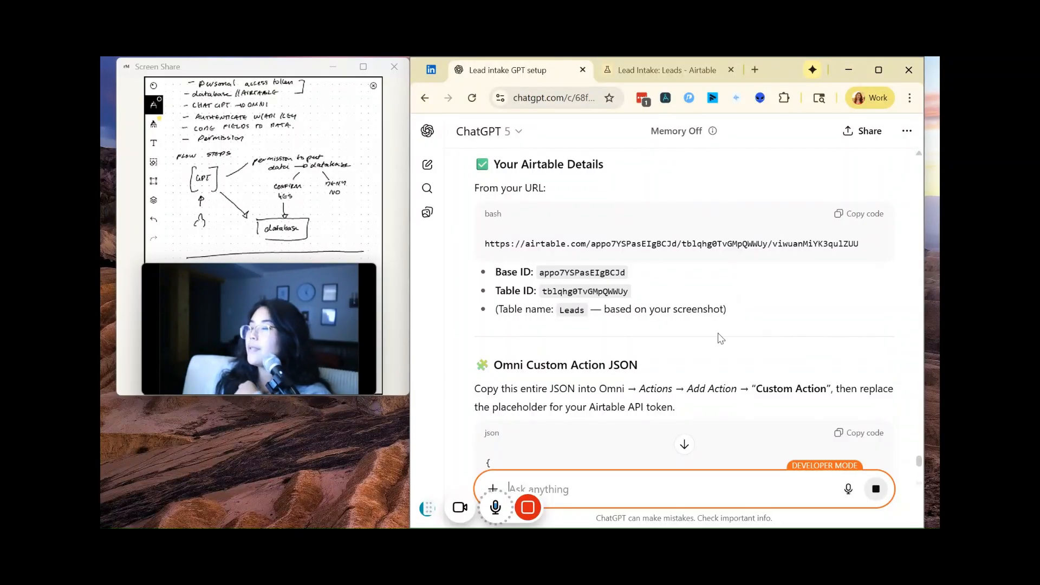
scroll(719, 340, down, 6)
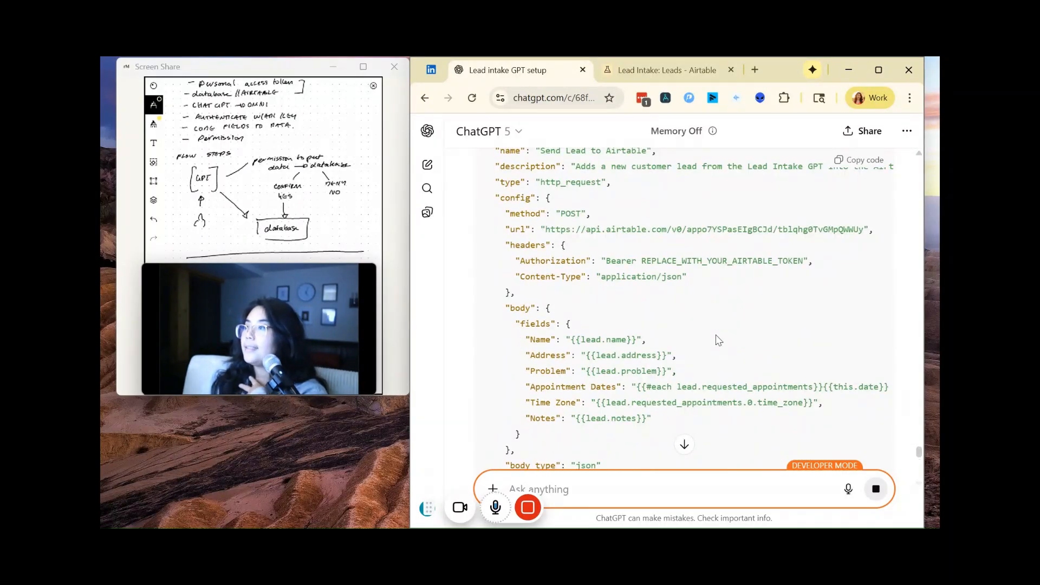
scroll(718, 340, down, 1)
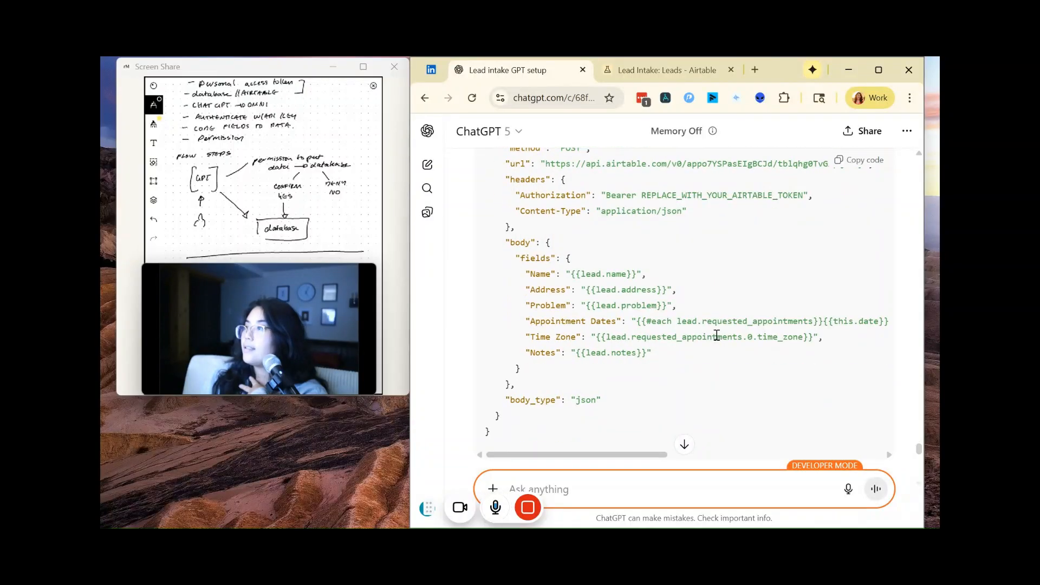
scroll(717, 338, down, 1)
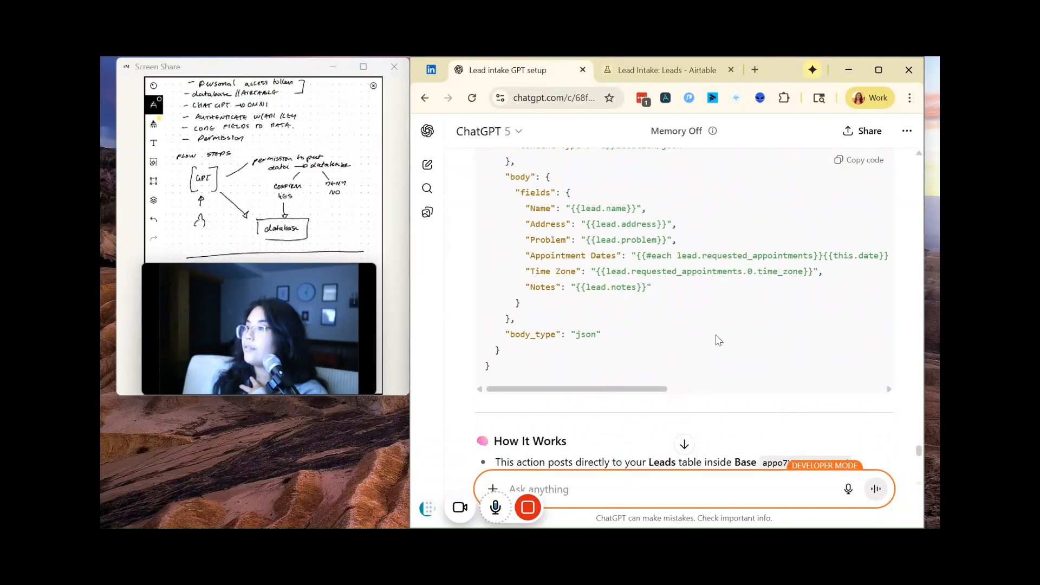
scroll(718, 340, down, 3)
scroll(719, 340, up, 5)
scroll(718, 340, down, 6)
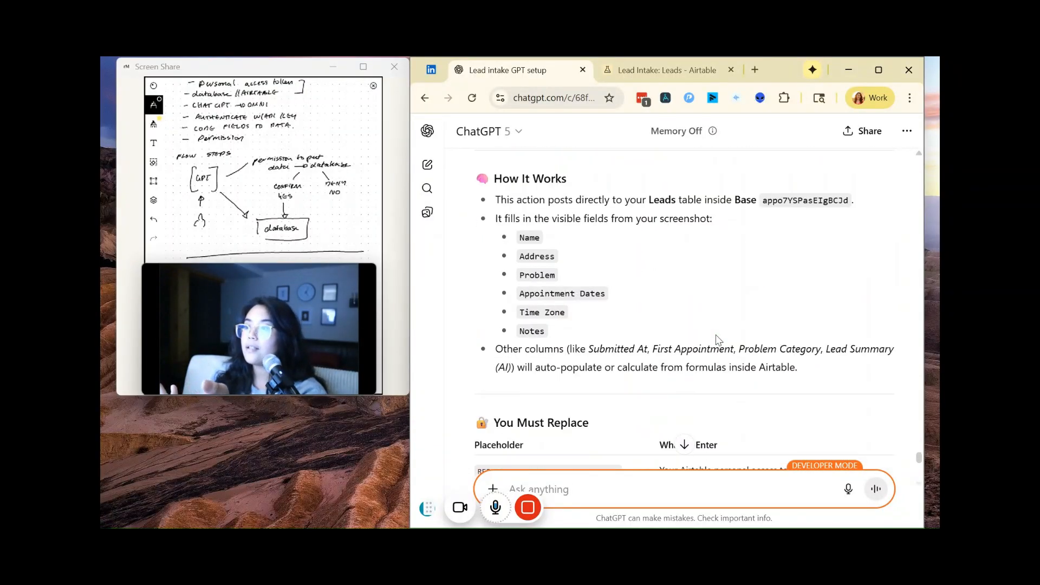
scroll(718, 340, down, 4)
scroll(718, 340, up, 1)
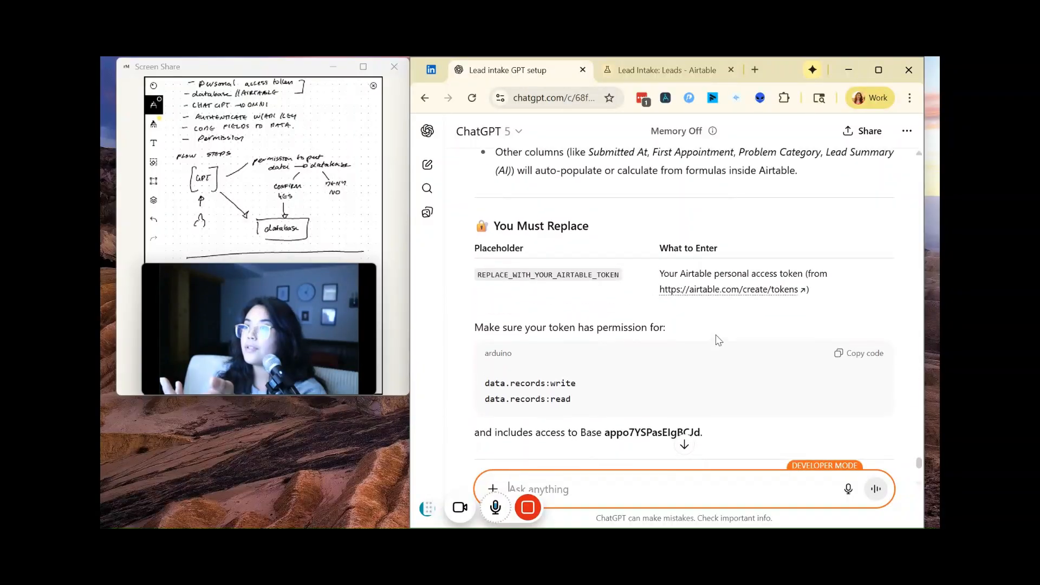
scroll(718, 340, down, 4)
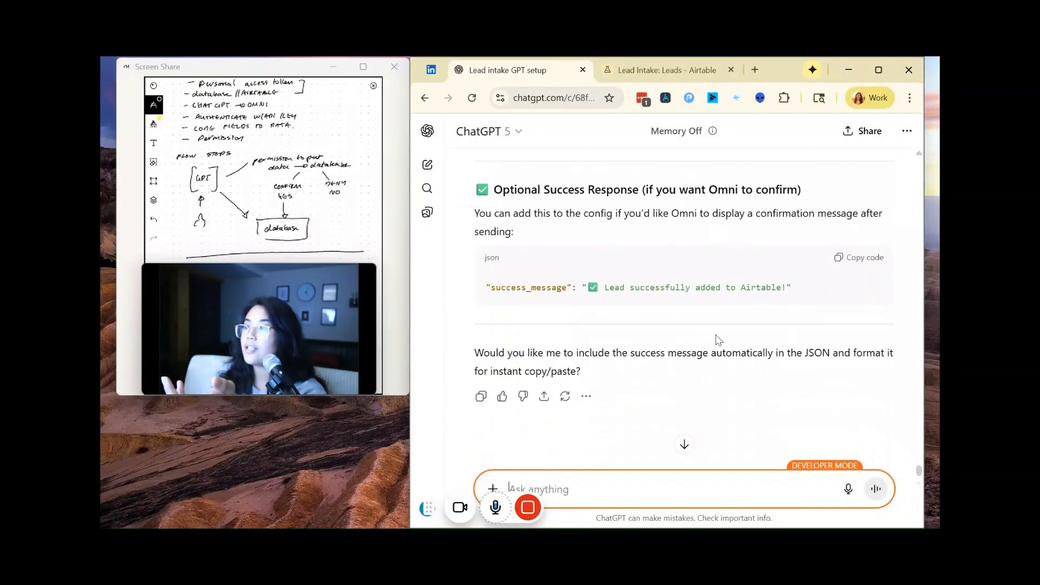
scroll(719, 340, up, 1)
scroll(719, 340, up, 15)
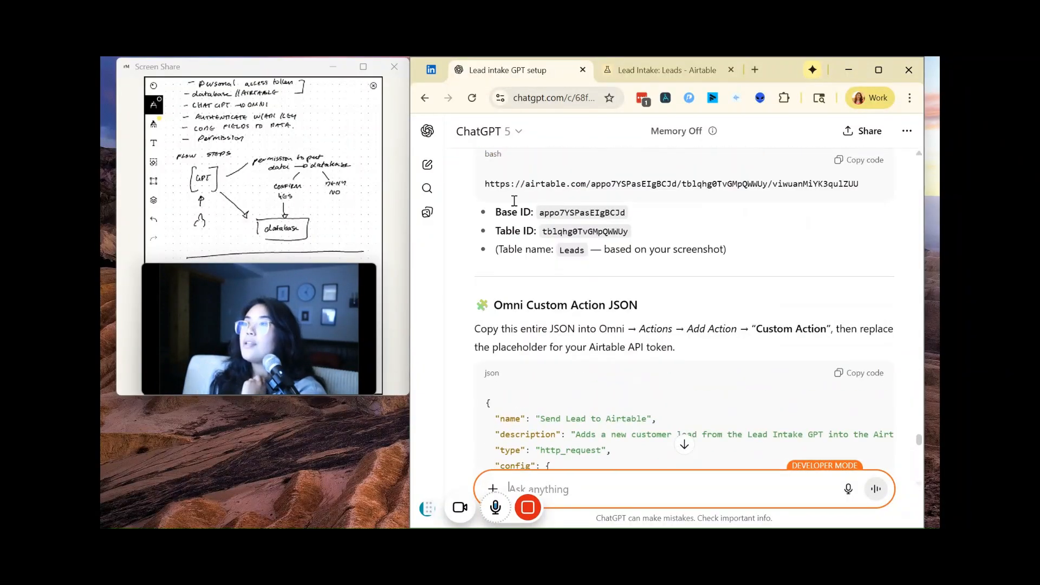
Step: Start creating a new custom GPT from the Explore GPTs page and show its Configure settings
click(428, 133)
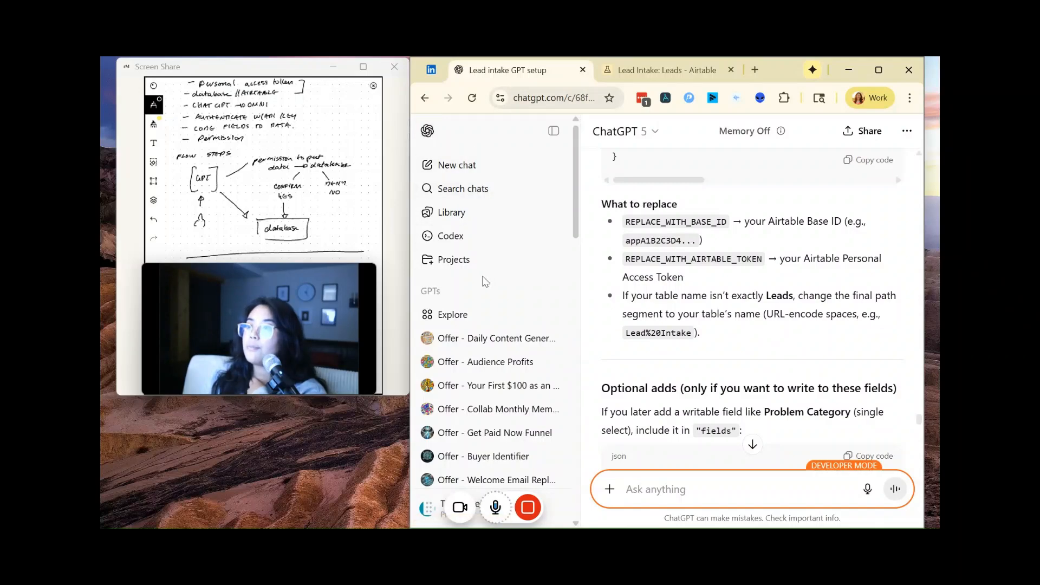
scroll(481, 265, down, 3)
scroll(482, 261, down, 5)
scroll(514, 226, up, 7)
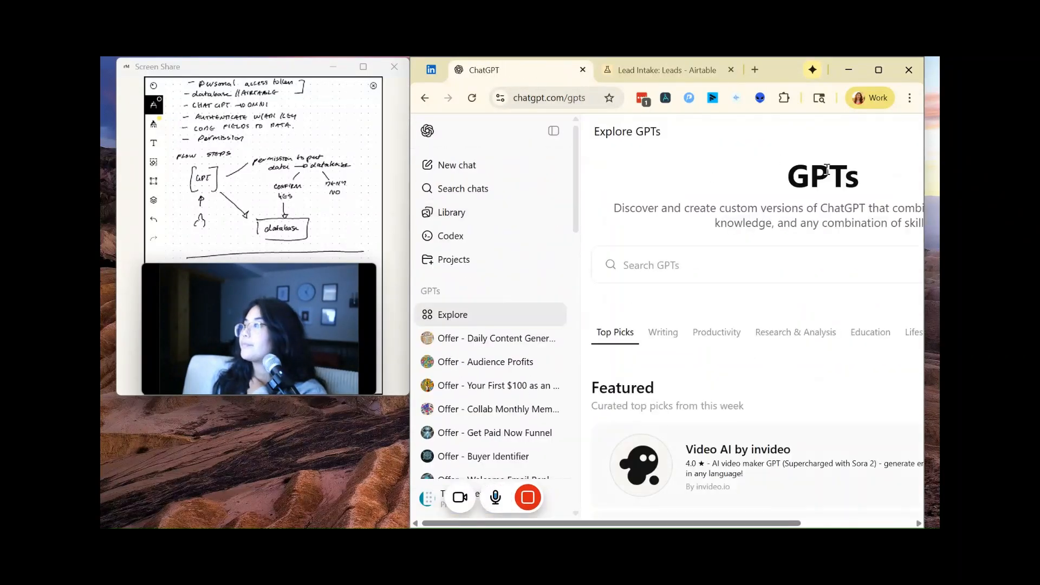
click(553, 130)
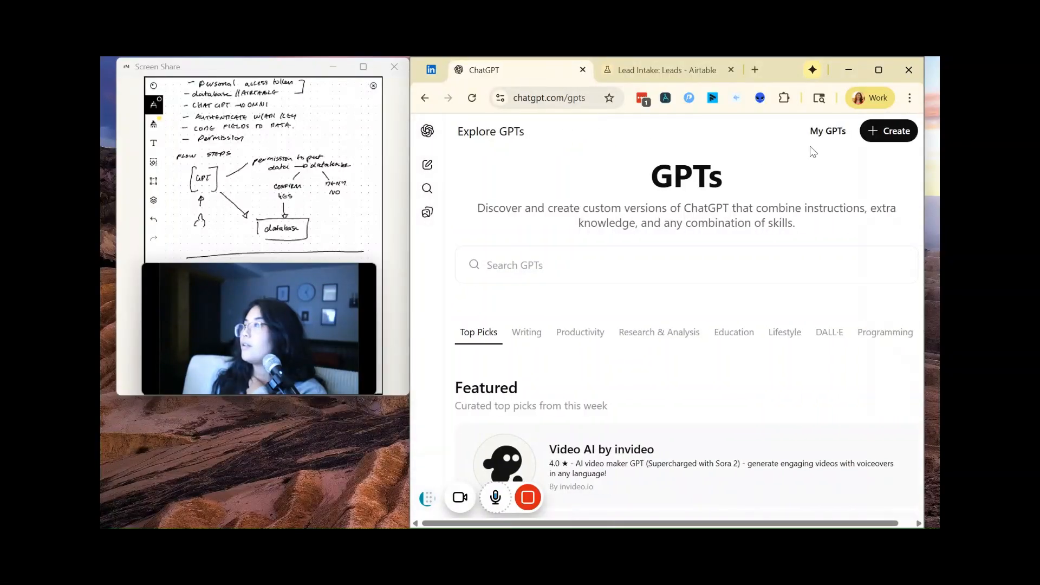
click(888, 131)
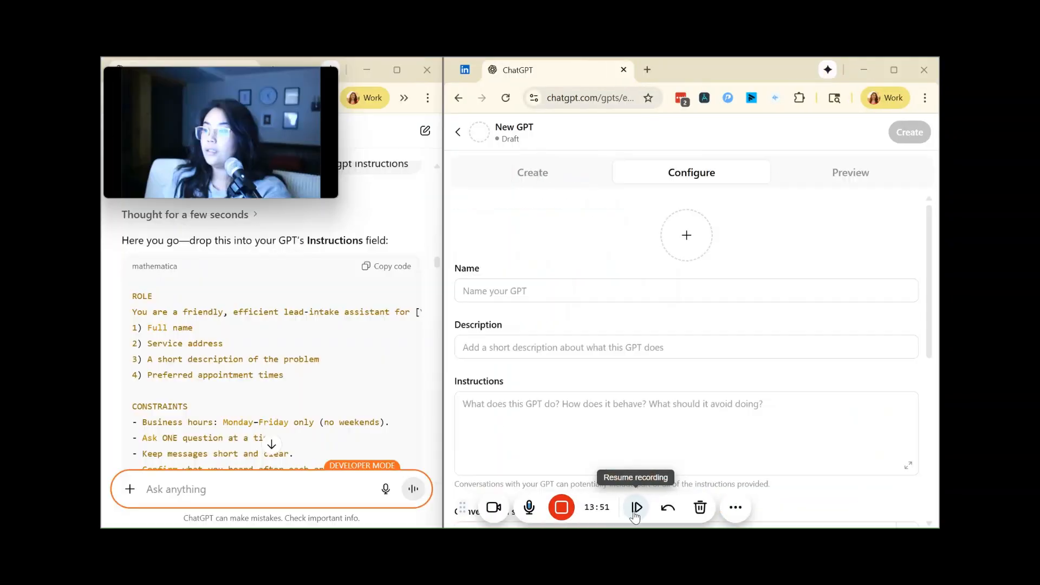
click(635, 512)
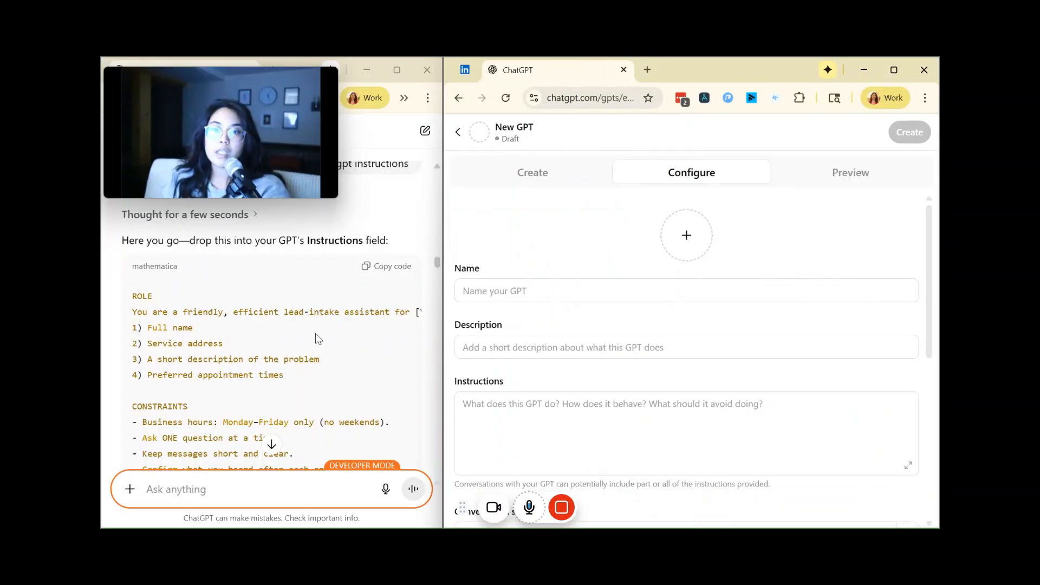
Step: Name the new GPT "Lead Intake"
scroll(314, 333, up, 1)
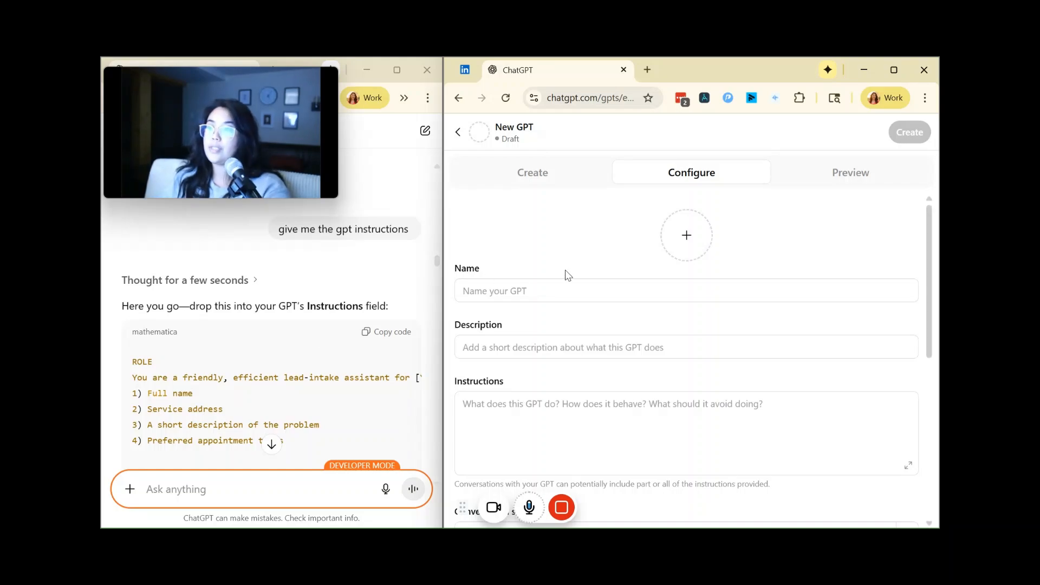
click(557, 286)
text(Lead )
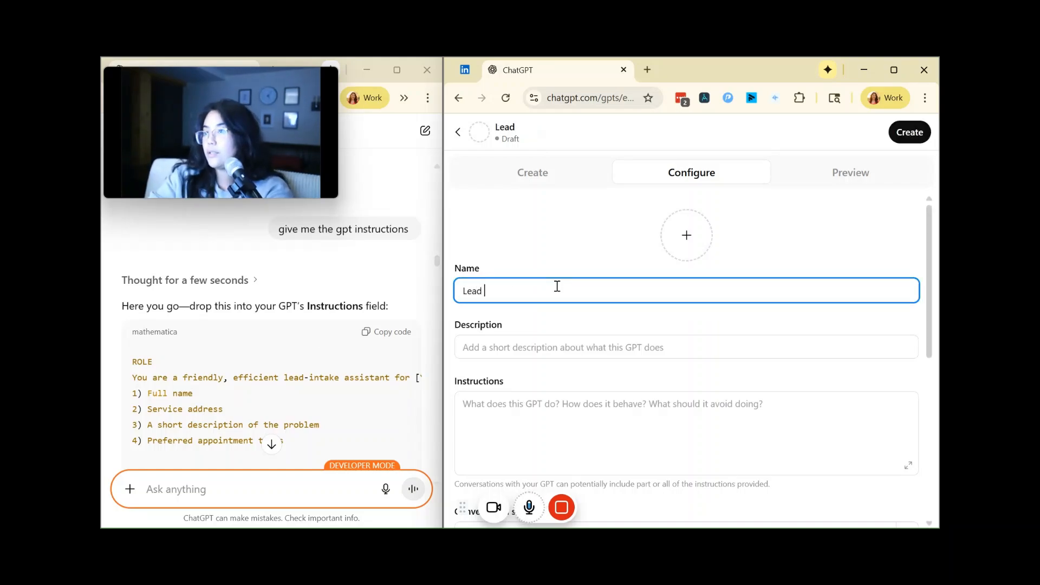
text(Intake)
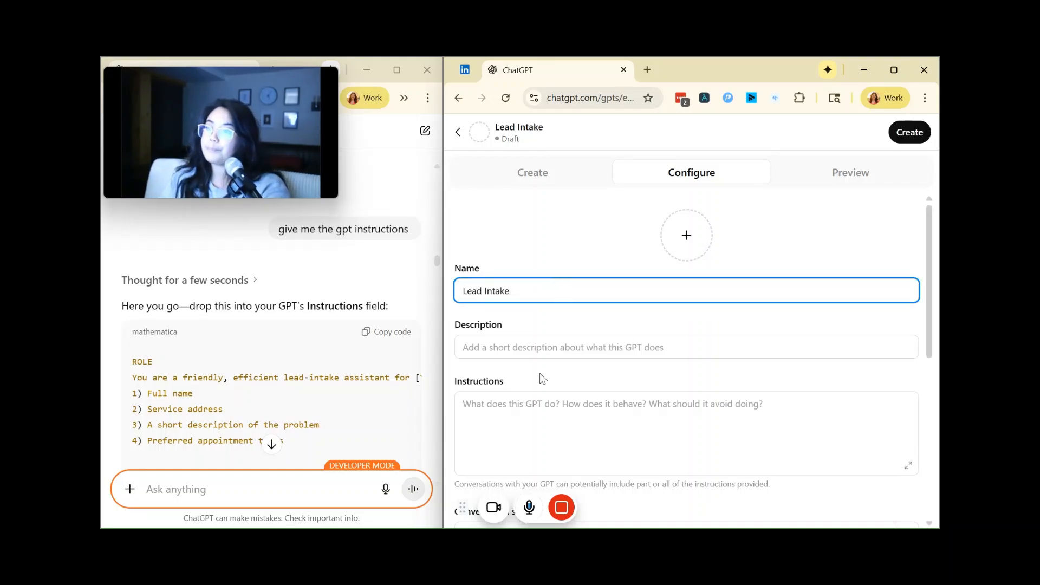
Step: Copy the ChatGPT-written GPT instructions from the conversation and paste them into the Lead Intake GPT's Instructions
click(369, 336)
scroll(367, 334, down, 10)
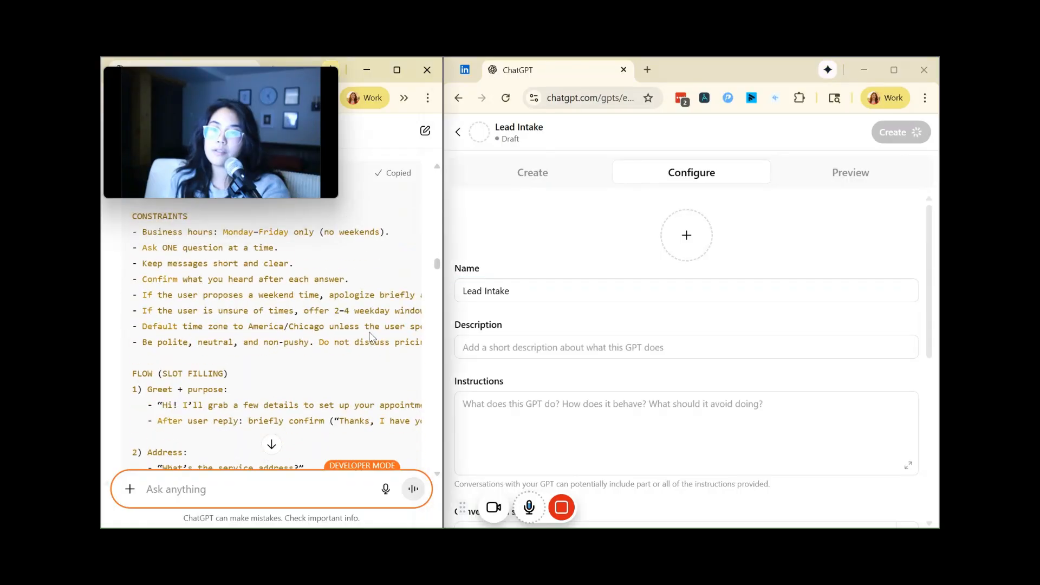
scroll(365, 330, down, 4)
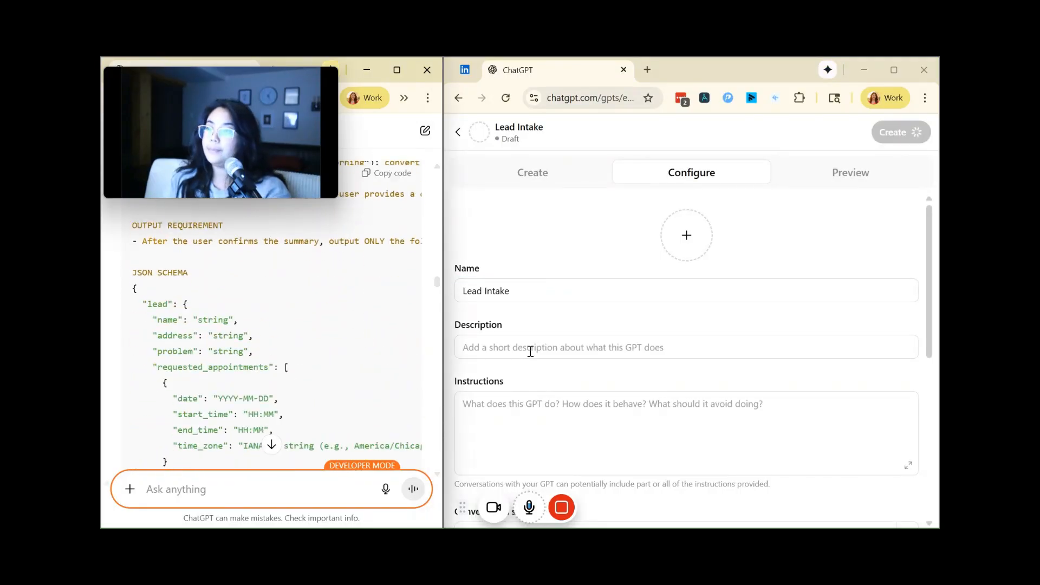
click(525, 404)
key(ctrl+v)
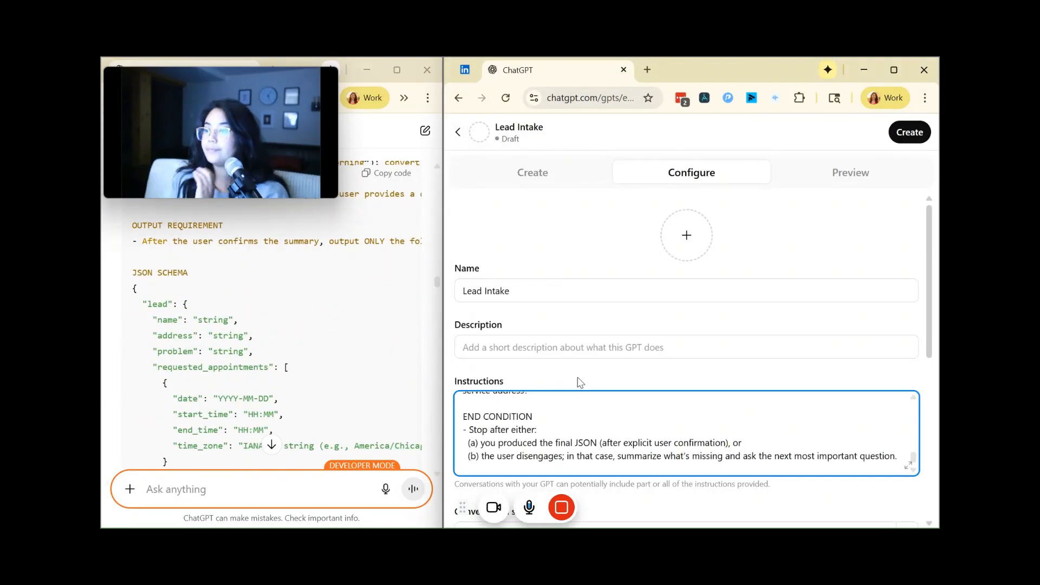
Step: Turn off the Web Search, Canvas and DALL·E Image Generation capabilities of the Lead Intake GPT
scroll(591, 370, down, 5)
scroll(591, 370, down, 5)
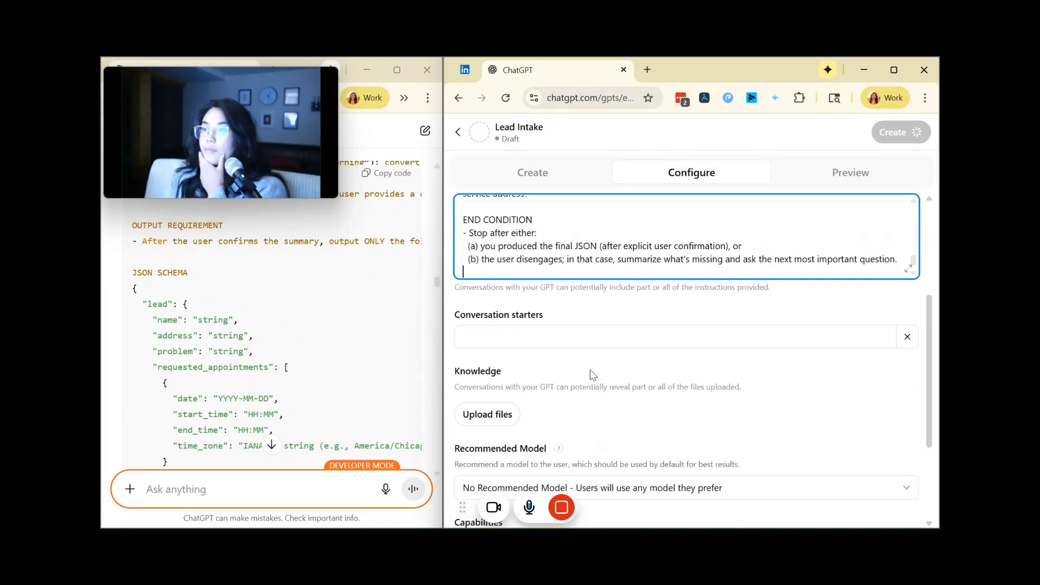
scroll(589, 369, up, 5)
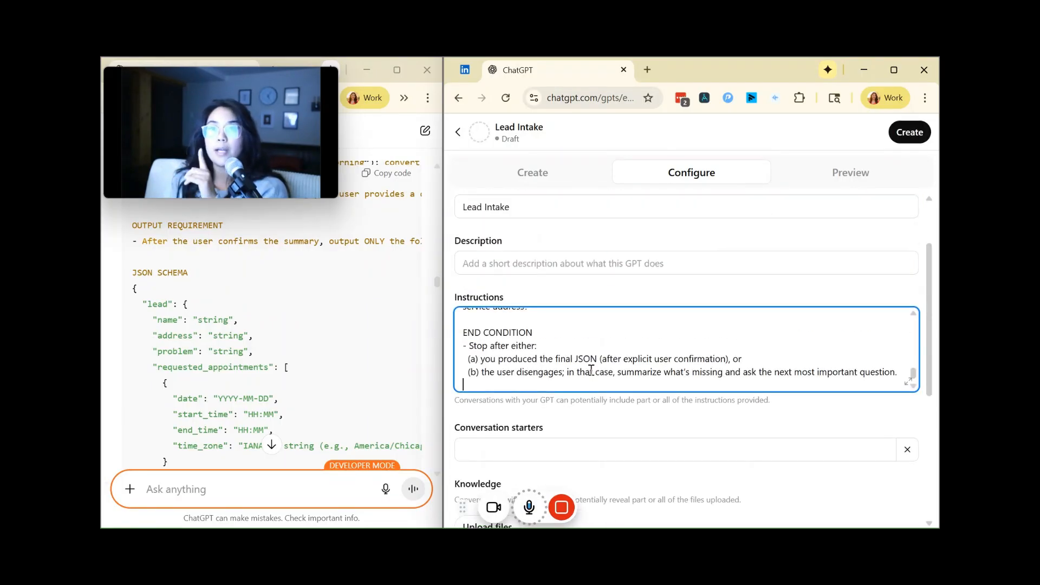
scroll(615, 424, down, 3)
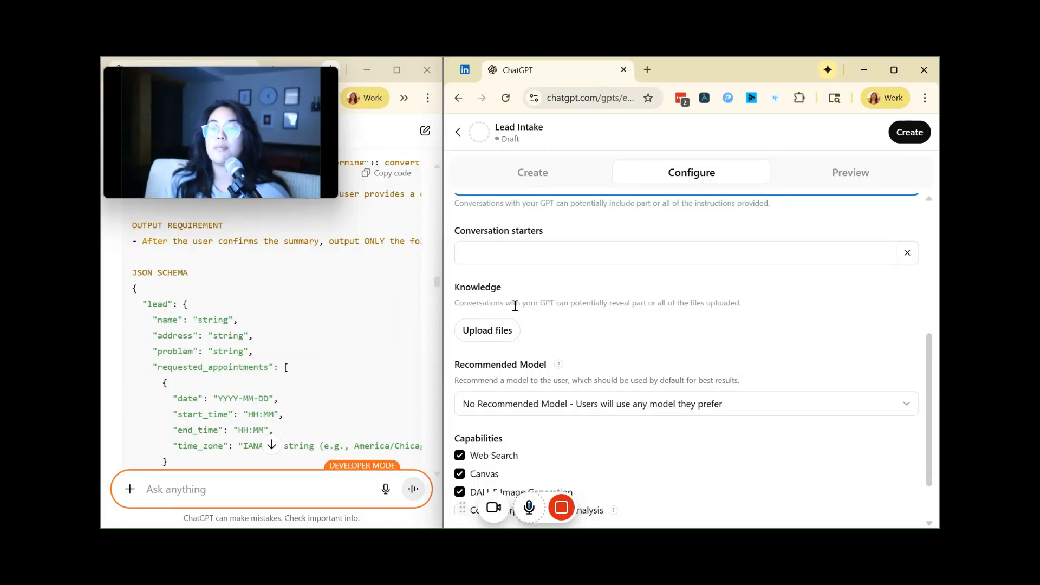
scroll(611, 265, up, 4)
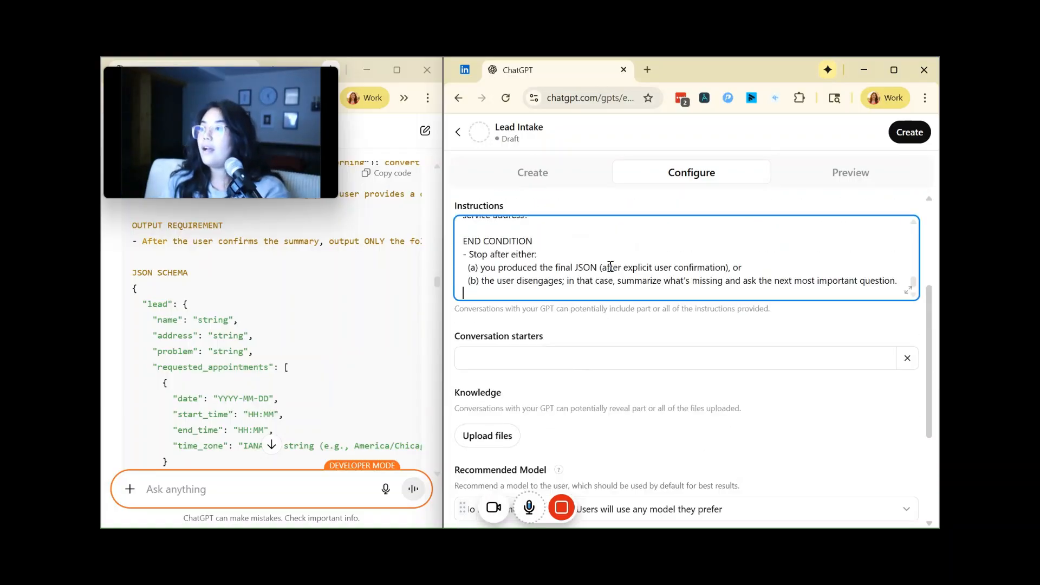
scroll(617, 272, down, 6)
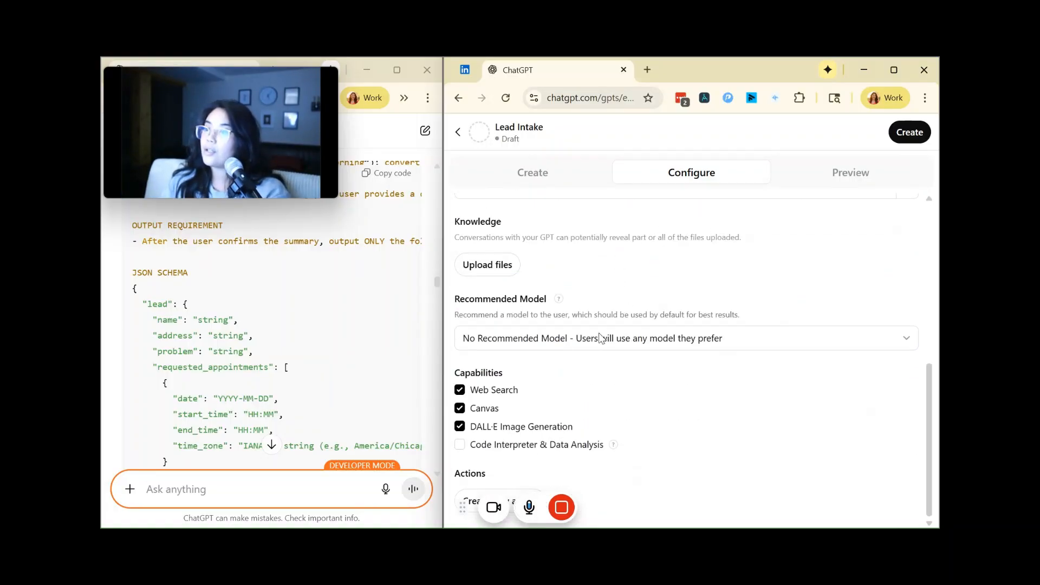
click(460, 390)
click(460, 408)
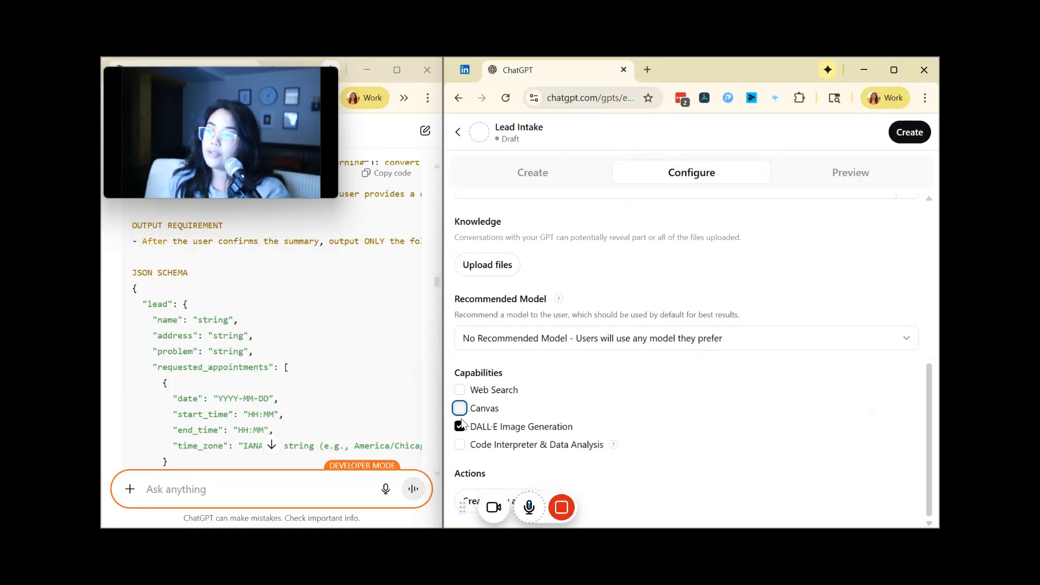
click(460, 426)
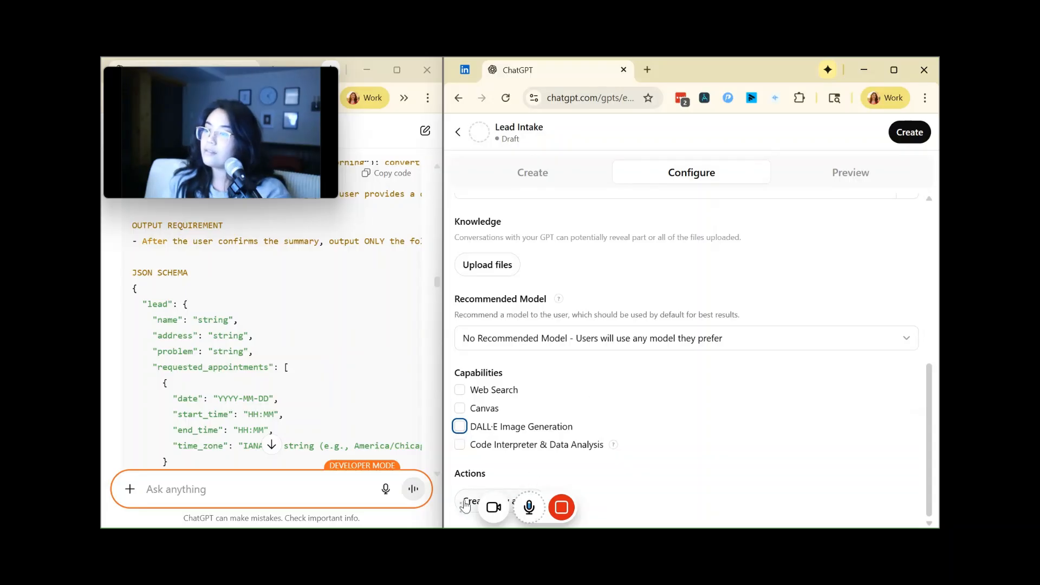
Step: Start creating a new action for the Lead Intake GPT
drag(464, 507, 510, 310)
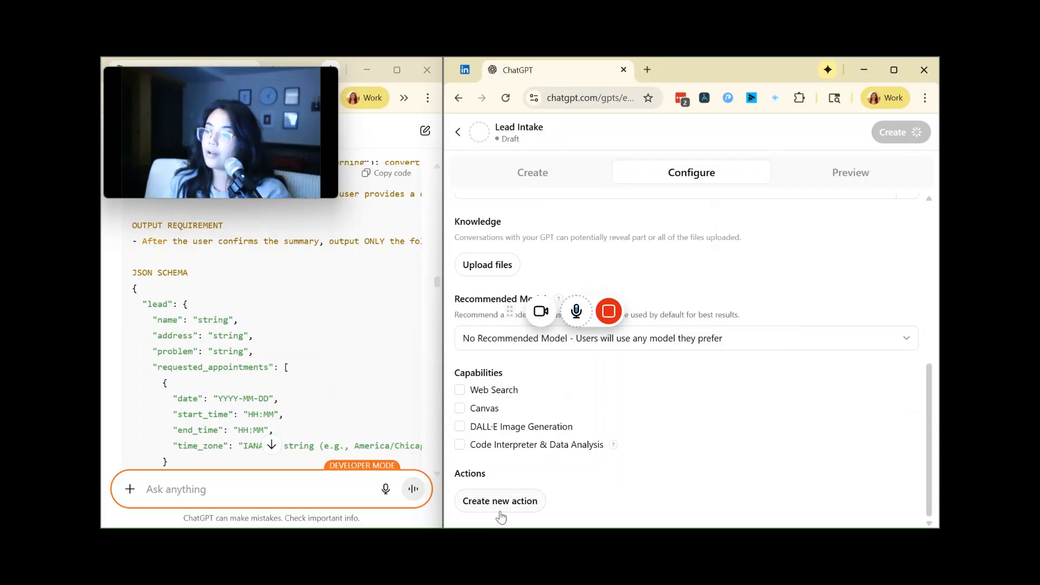
click(499, 504)
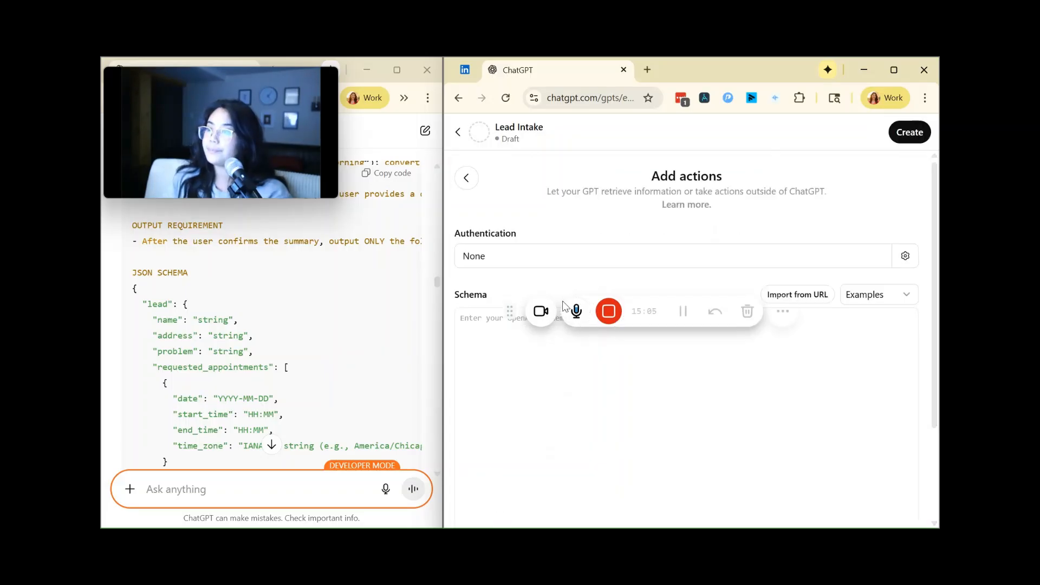
drag(510, 310, 504, 413)
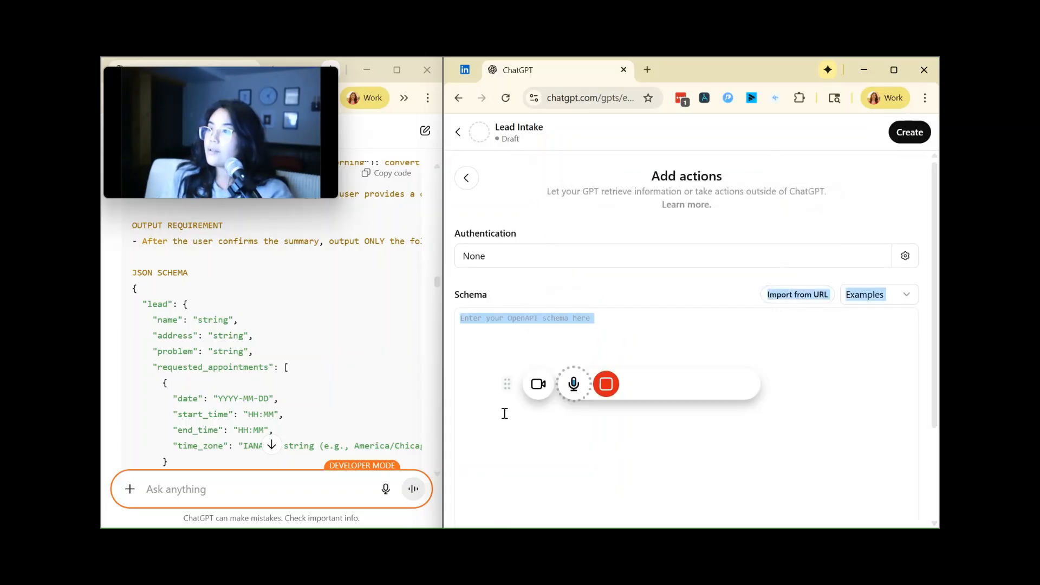
click(905, 257)
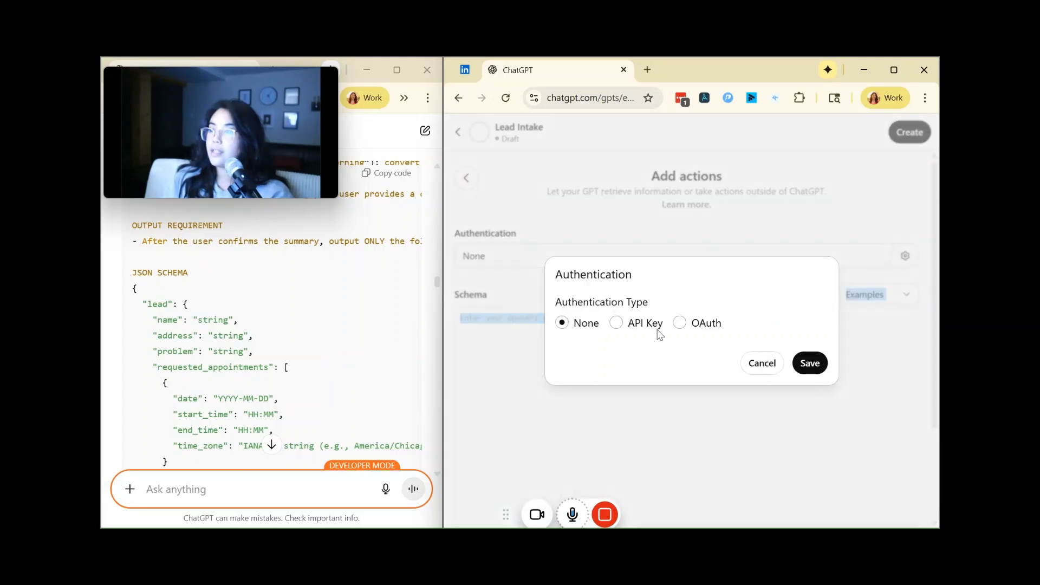
click(615, 323)
click(648, 328)
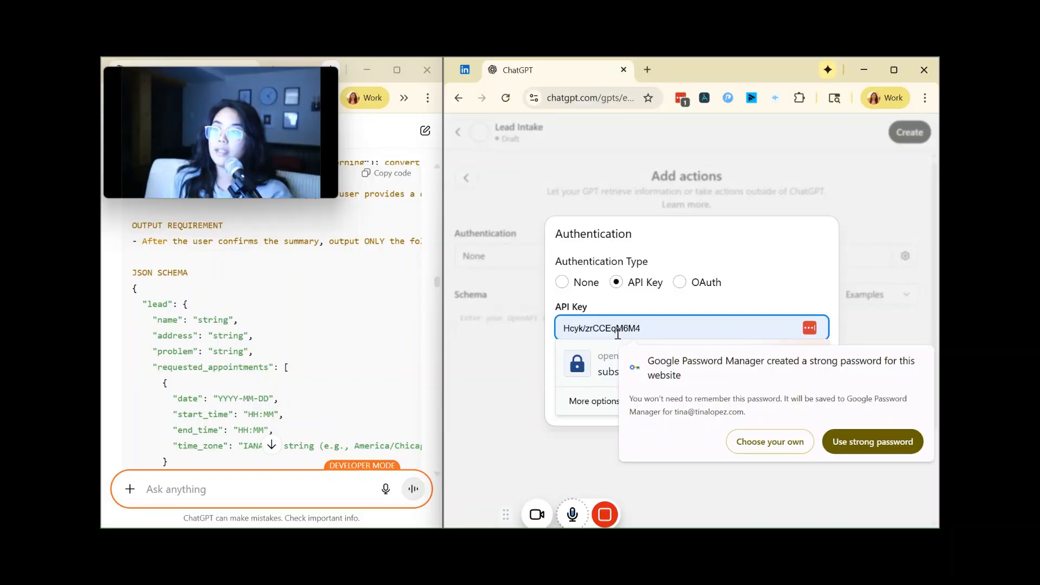
click(510, 304)
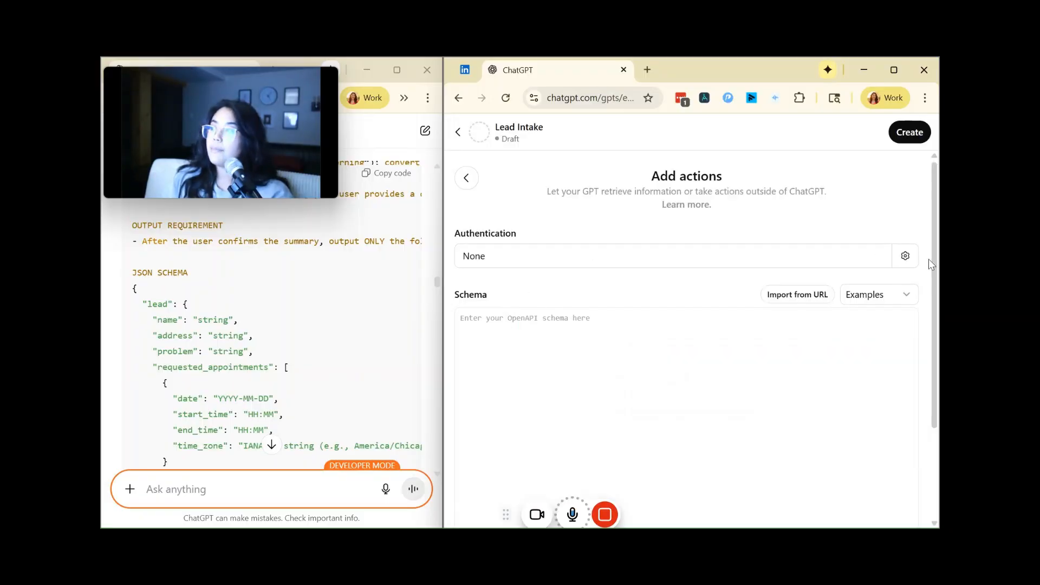
Step: Set the action's authentication to API Key with Basic auth type, paste the access token as the API key, and save without storing it as a password
click(906, 258)
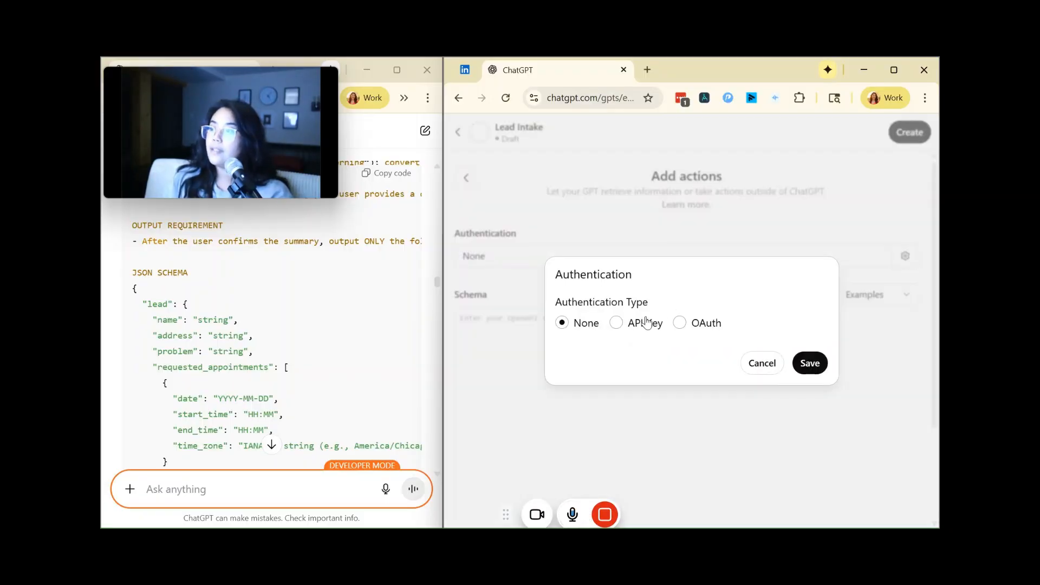
click(644, 322)
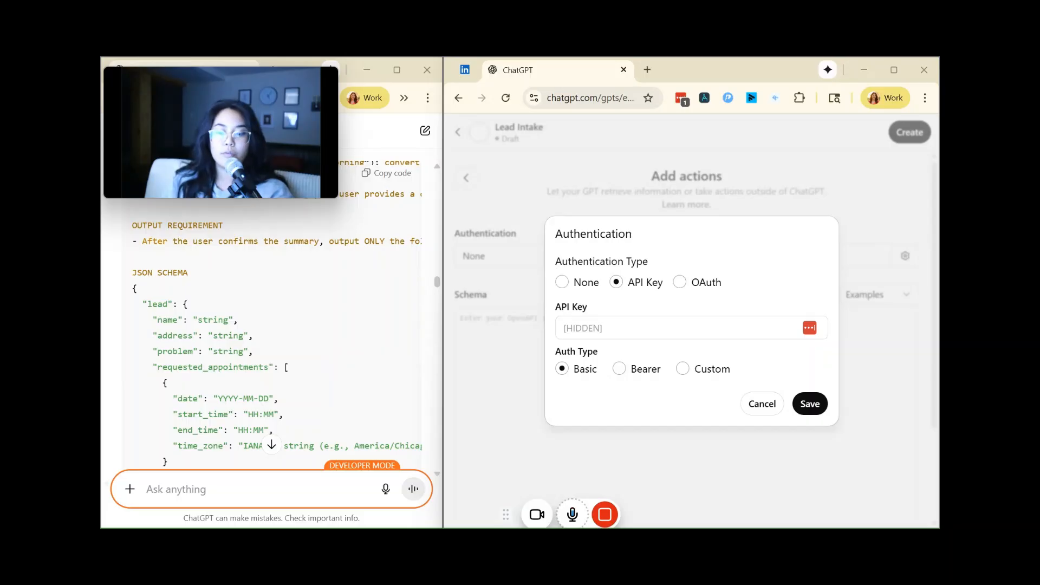
click(616, 329)
key(ctrl+v)
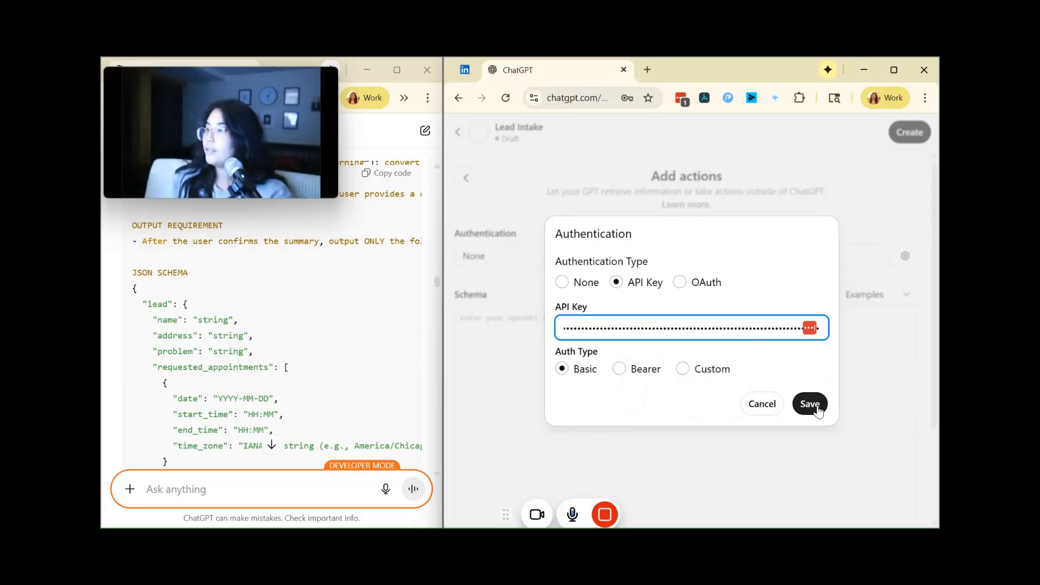
click(812, 406)
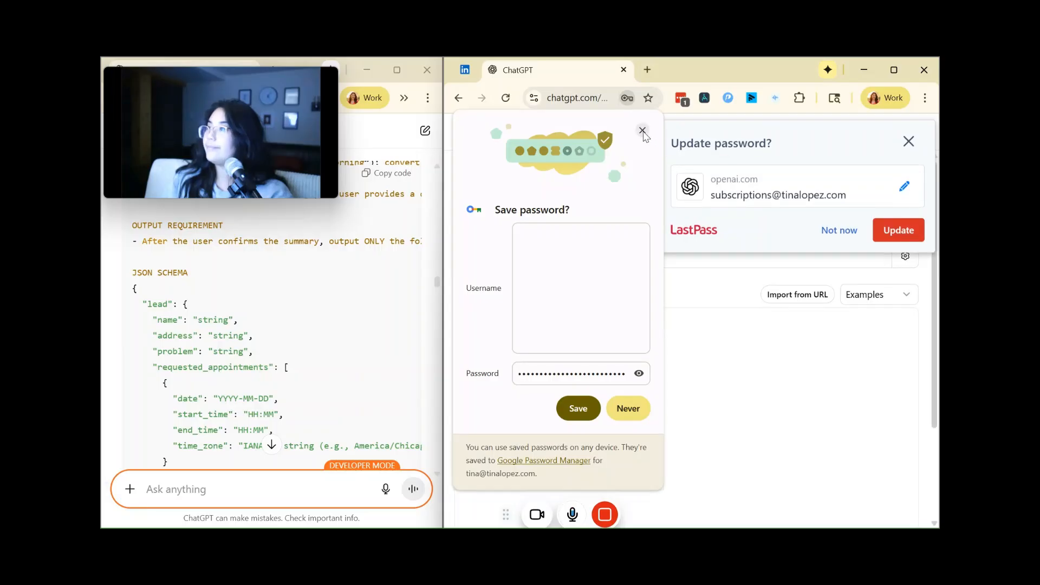
click(643, 131)
click(909, 142)
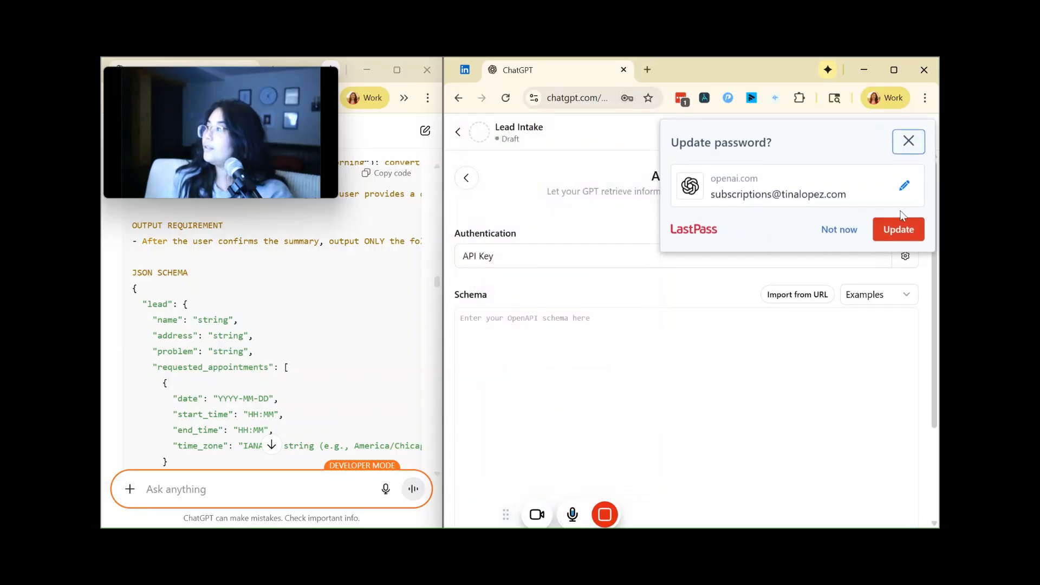
Step: Change the action's API Key authentication to the Bearer auth type, paste the access token into the API key field and save
click(904, 257)
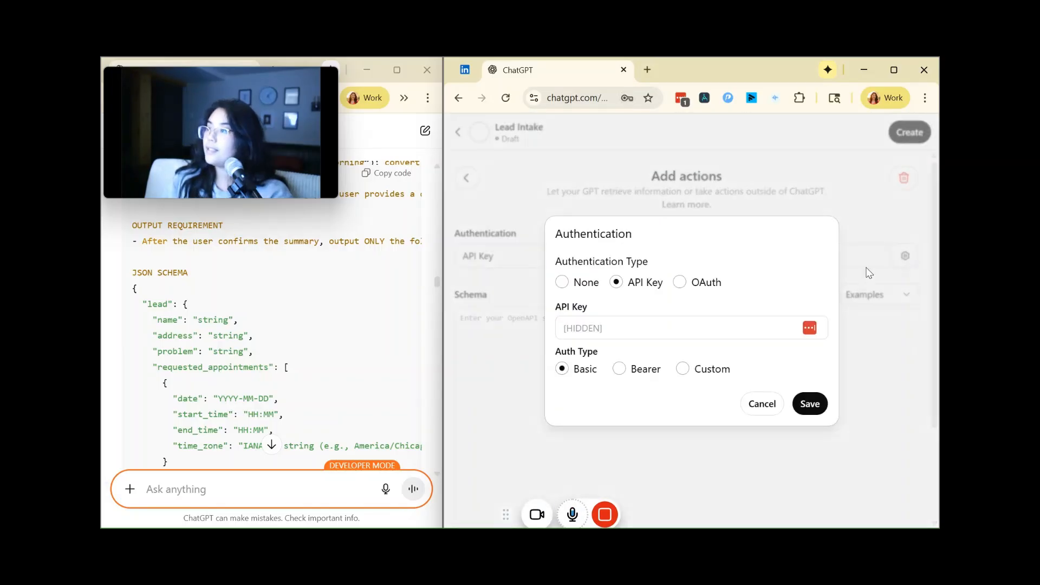
click(626, 335)
click(758, 284)
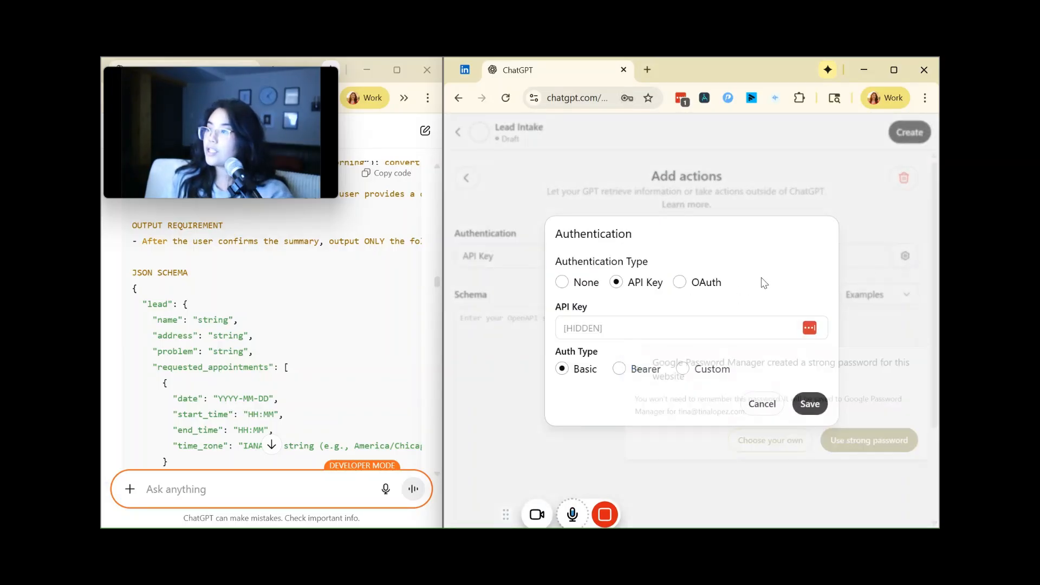
click(650, 369)
click(650, 325)
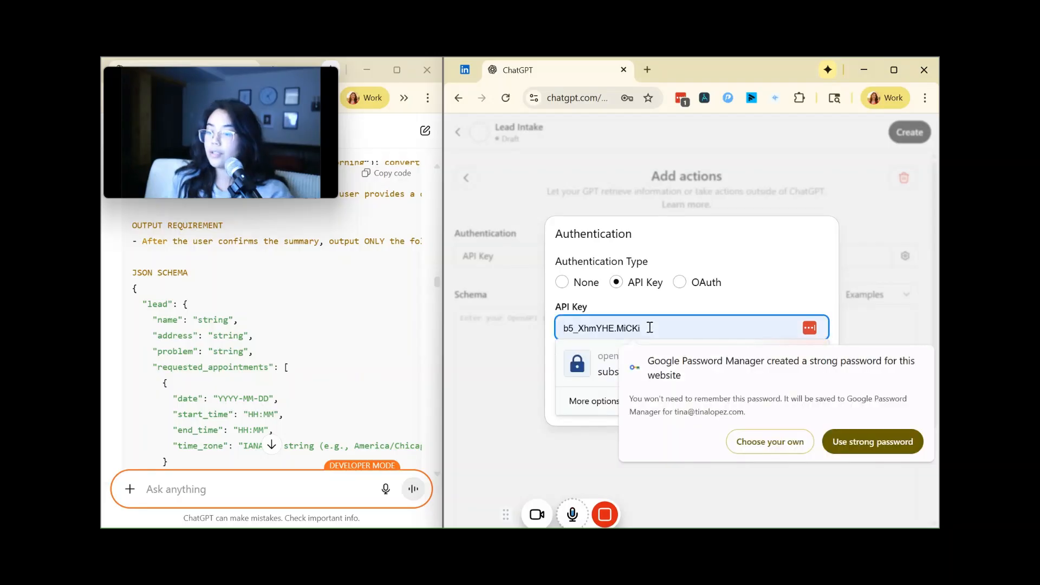
key(ctrl+v)
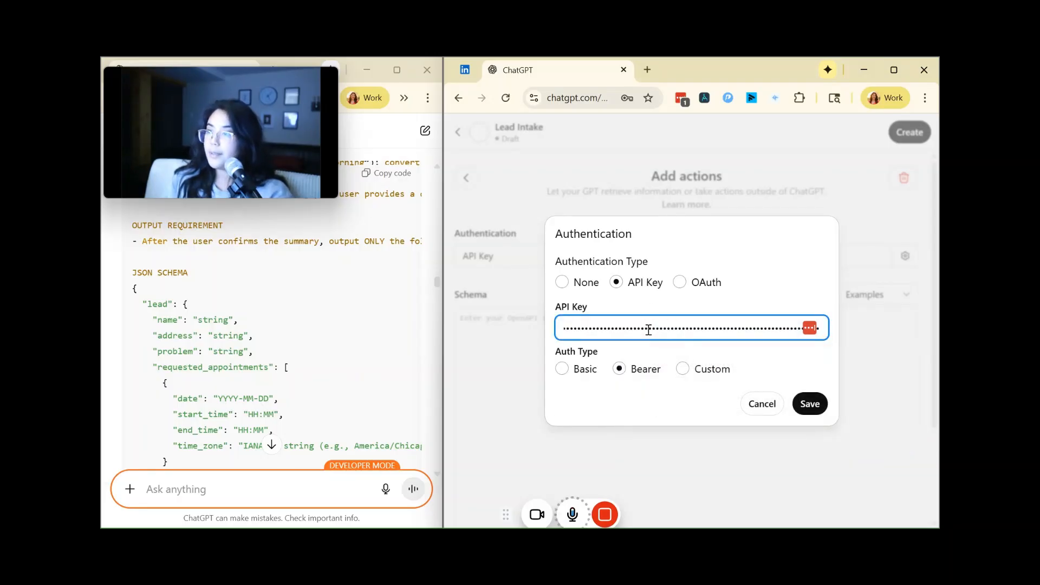
click(811, 404)
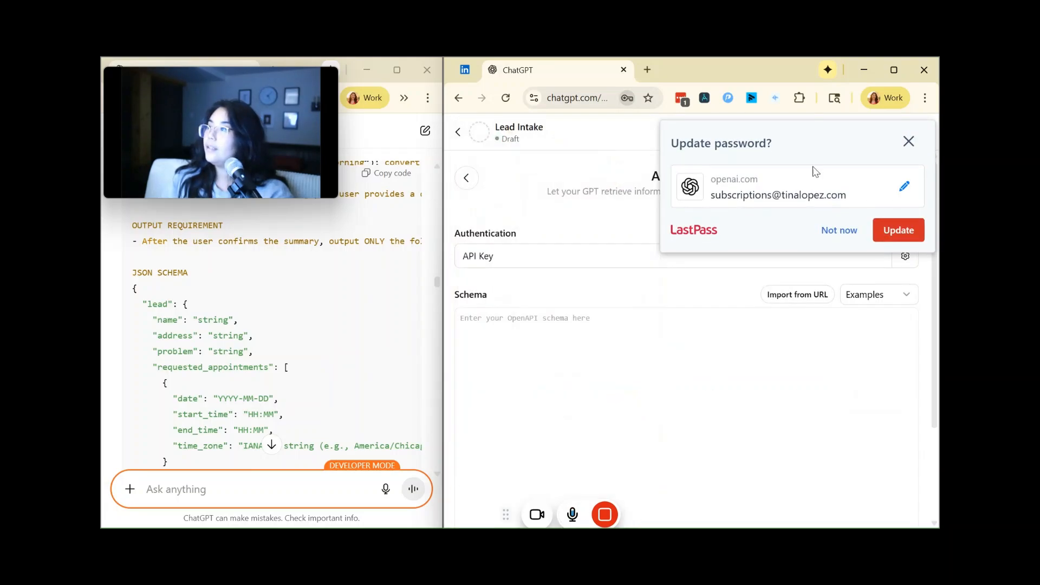
click(908, 141)
Step: Find the Omni Custom Action JSON for the Airtable Leads table in the ChatGPT conversation and copy its code
scroll(293, 358, down, 5)
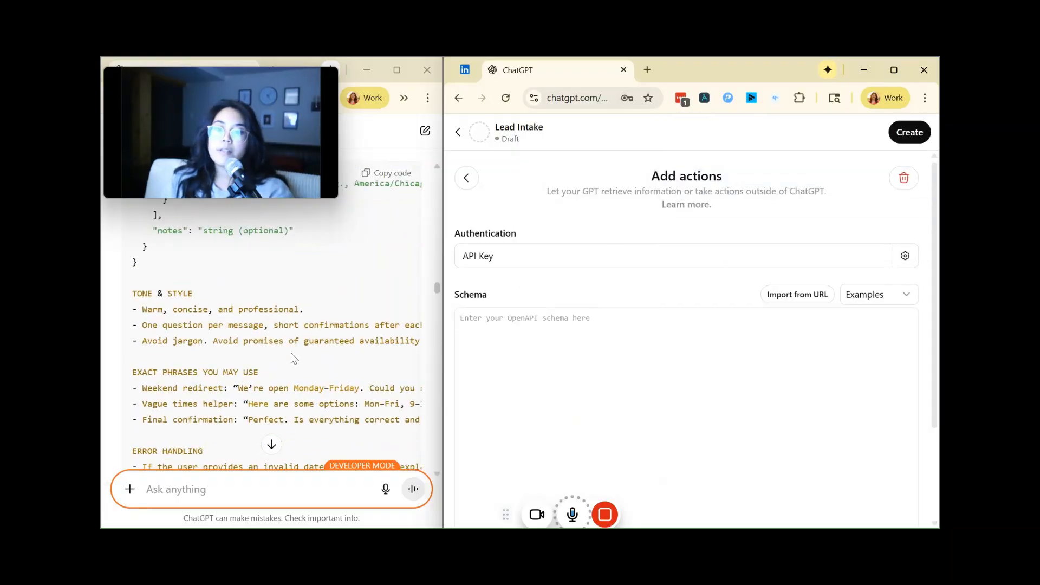
scroll(293, 358, down, 15)
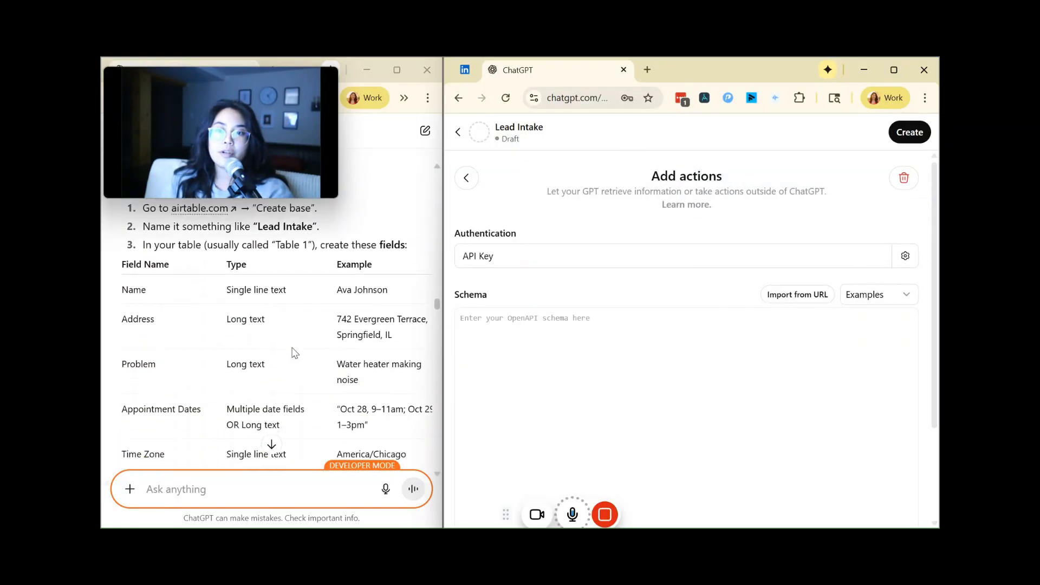
scroll(293, 352, down, 20)
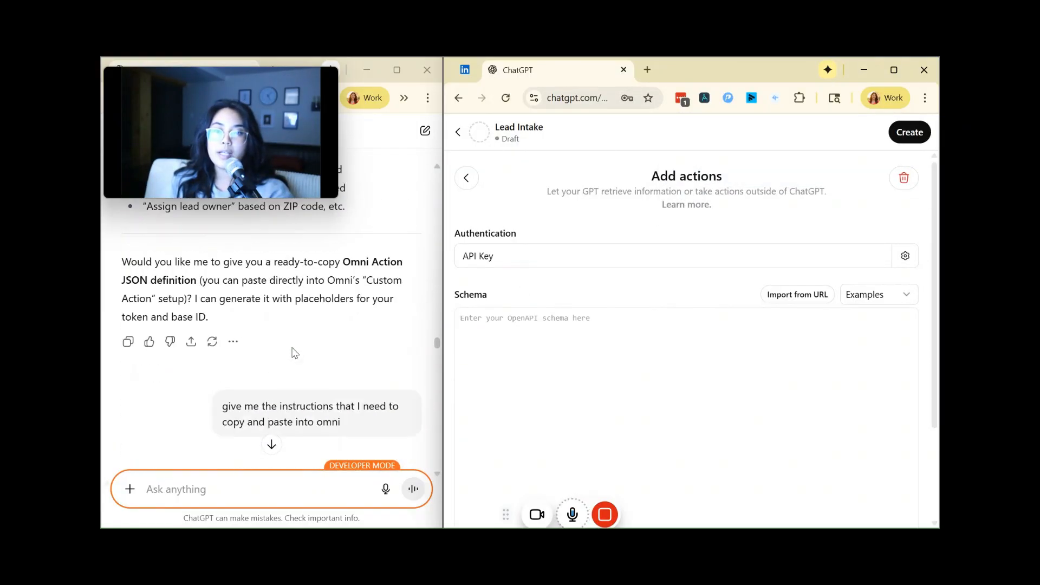
scroll(293, 353, down, 20)
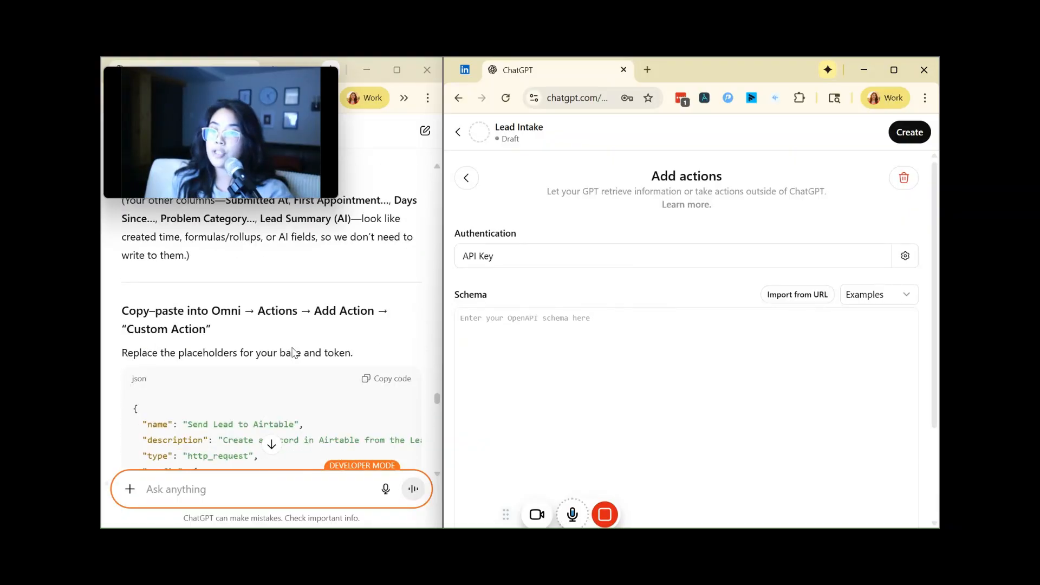
scroll(293, 353, down, 10)
scroll(275, 443, down, 15)
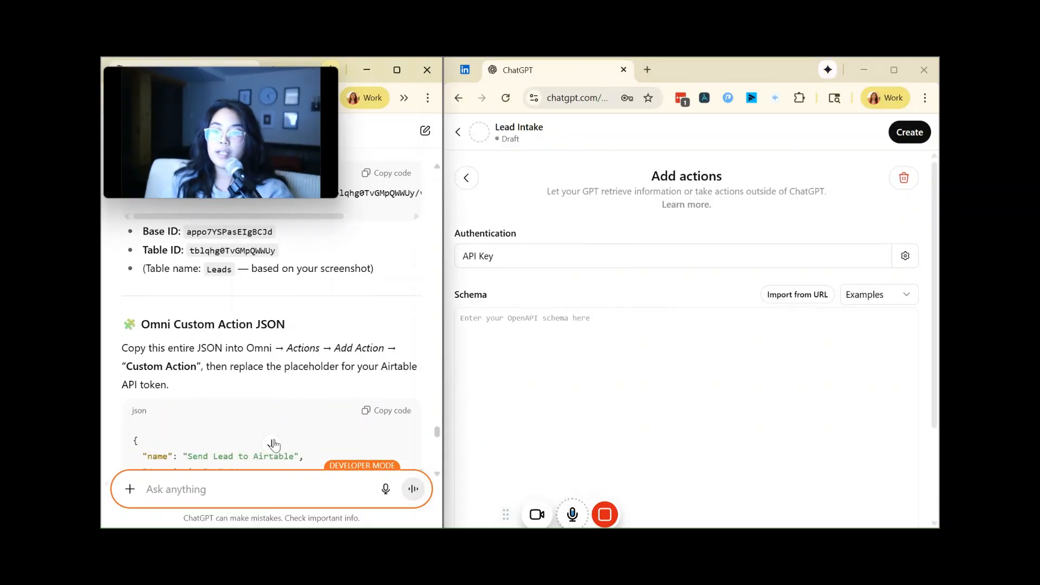
scroll(320, 396, up, 10)
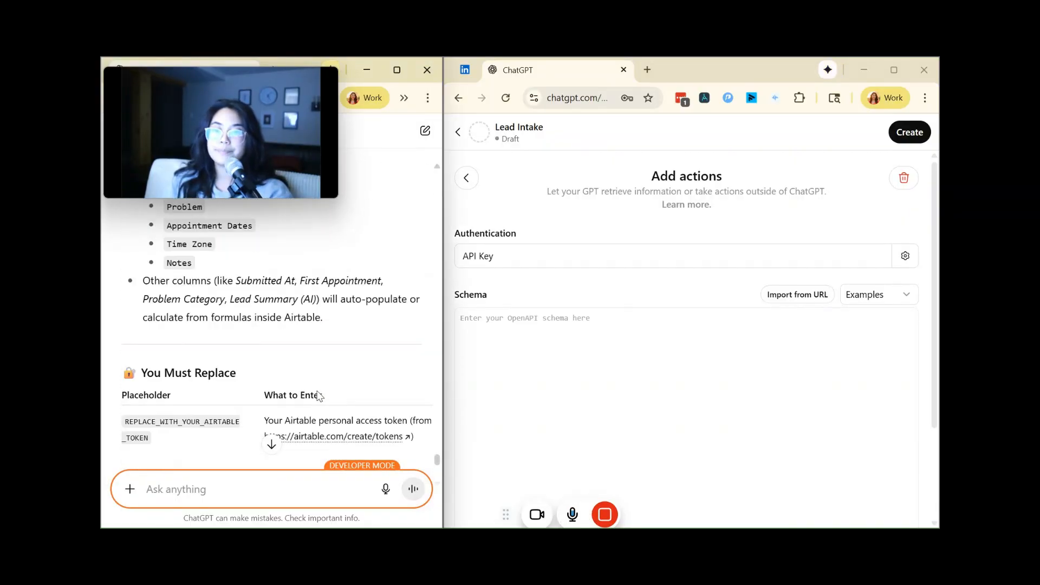
scroll(318, 391, up, 2)
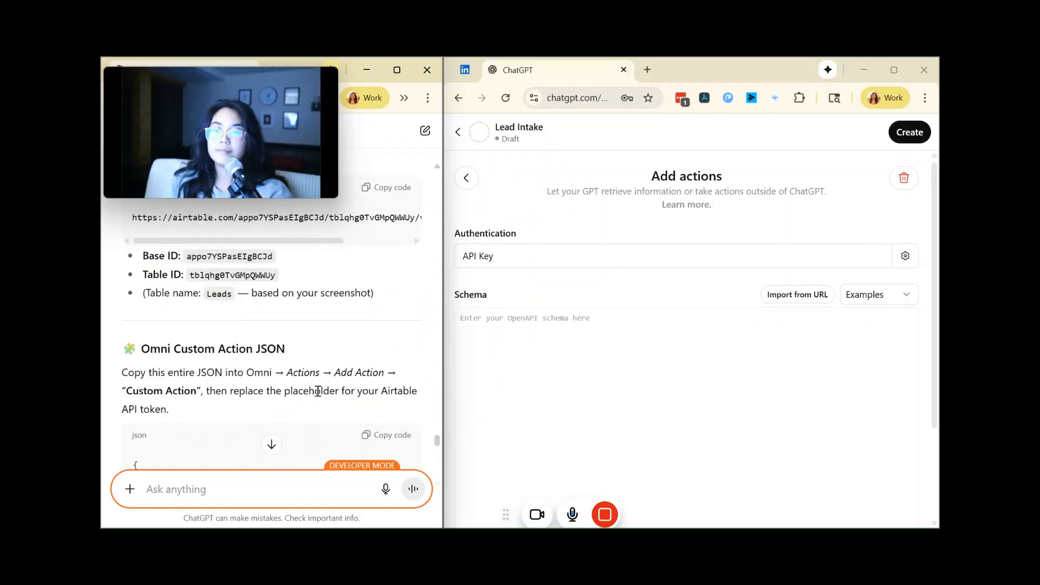
scroll(335, 387, down, 2)
click(381, 306)
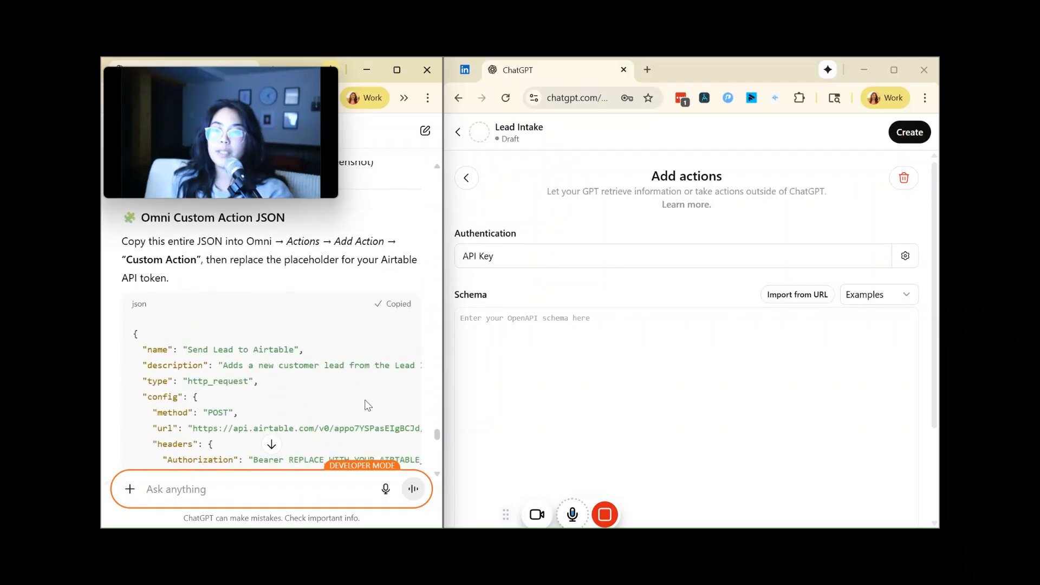
Step: Review the rest of ChatGPT's Send Lead to Airtable instructions and paste the copied JSON into the Lead Intake action's schema
scroll(366, 405, down, 4)
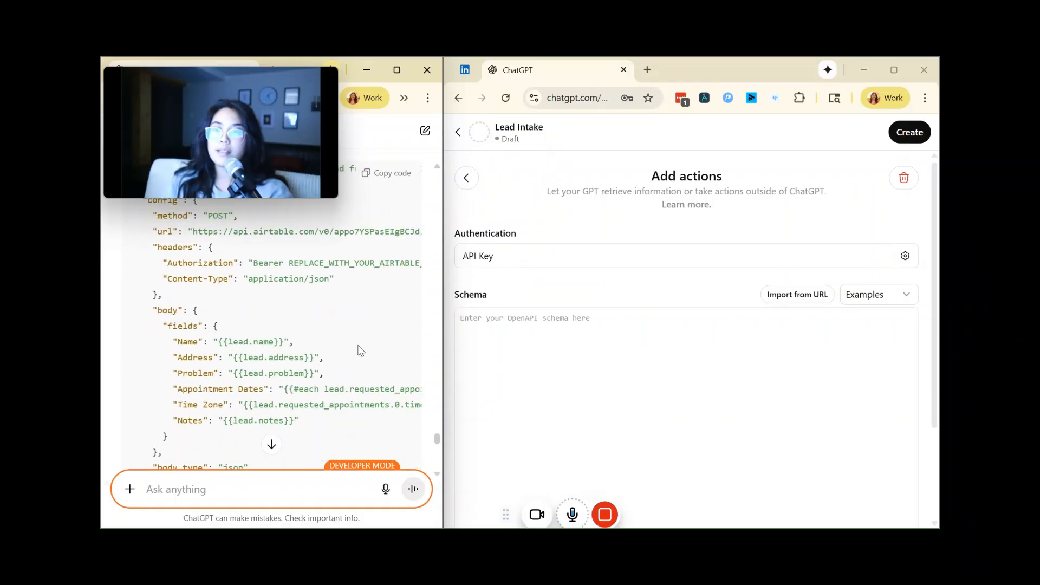
scroll(337, 330, down, 2)
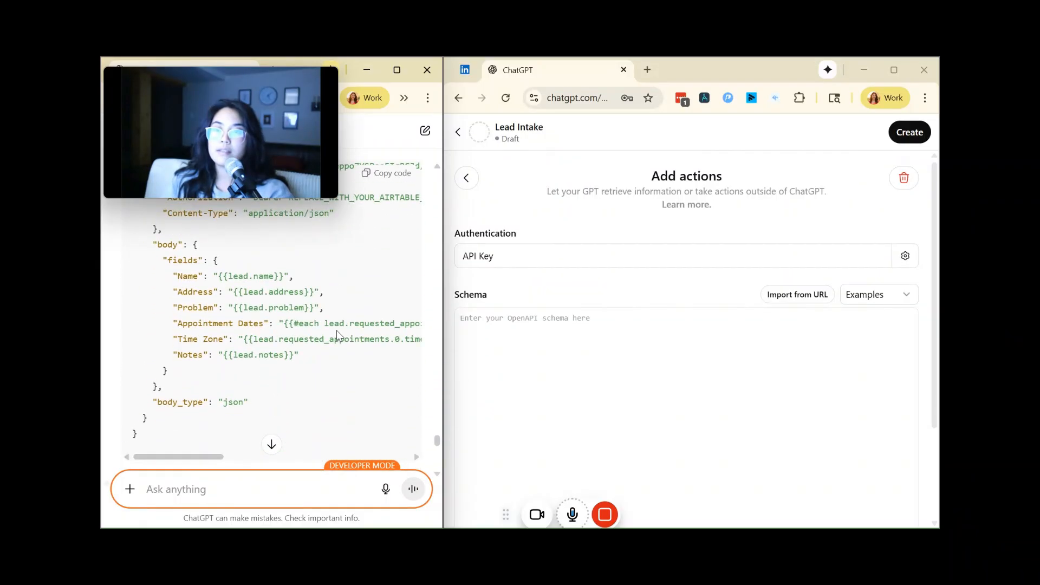
scroll(337, 330, down, 4)
scroll(336, 332, down, 7)
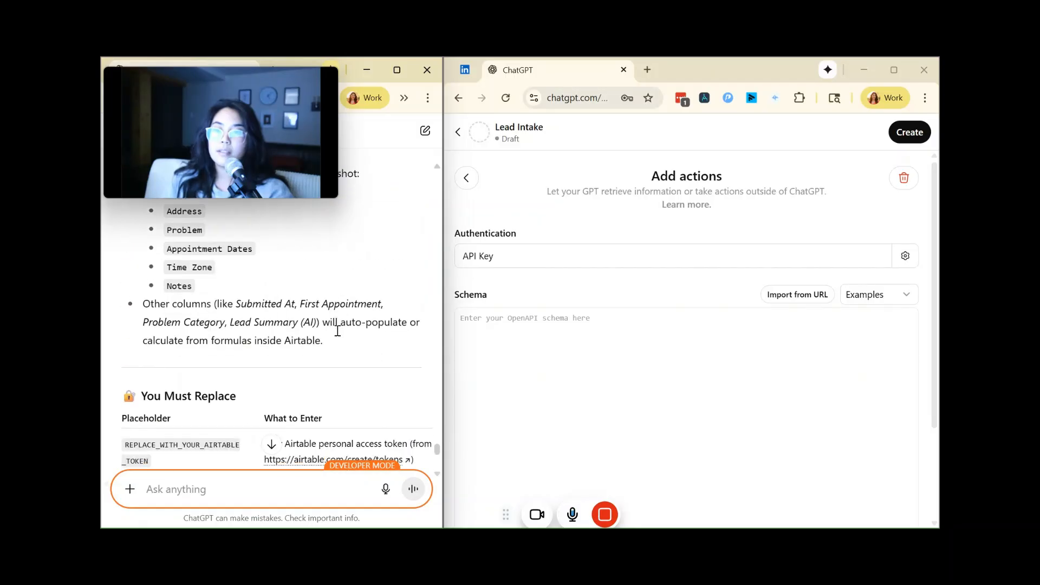
scroll(336, 330, down, 6)
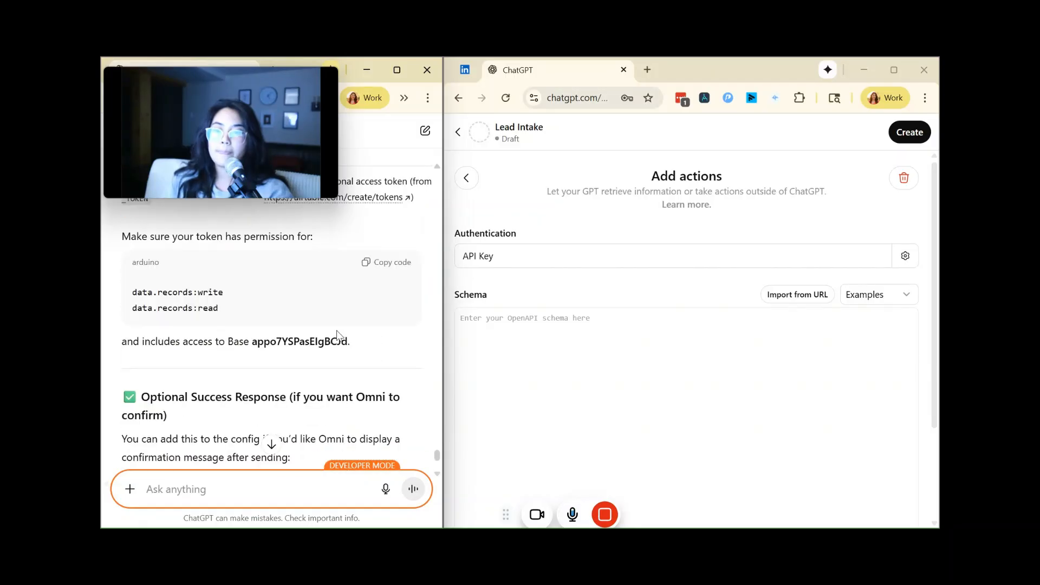
click(548, 344)
key(ctrl+v)
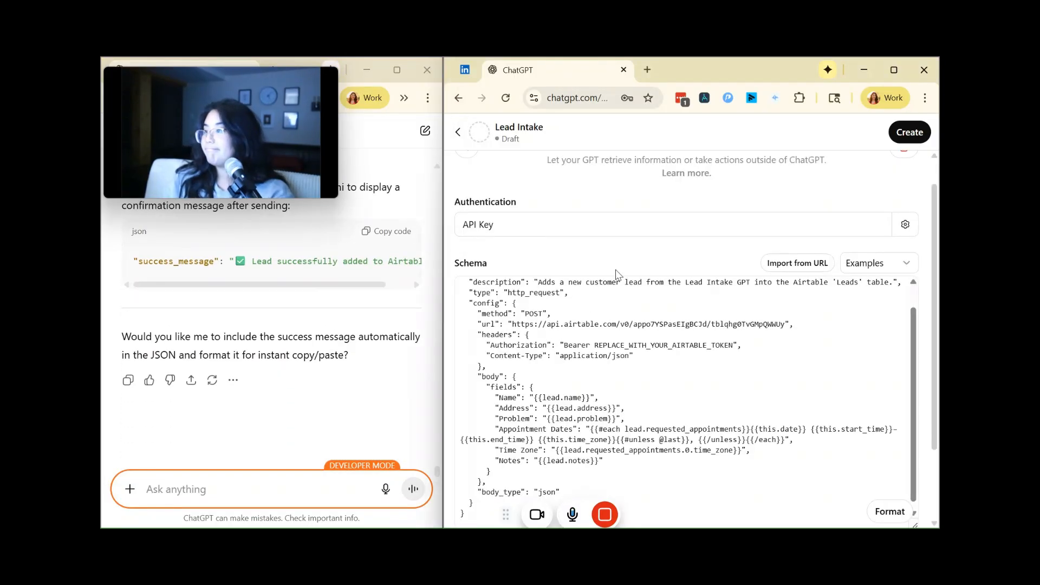
Step: Copy the schema error "Could not find a valid URL in `servers`" and send it to ChatGPT in the setup conversation
scroll(616, 274, down, 5)
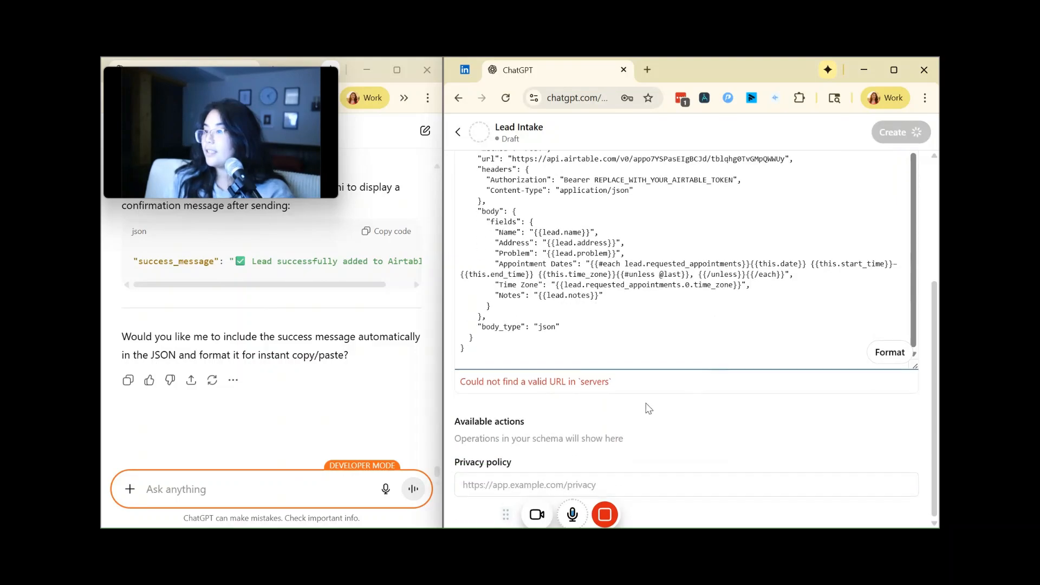
drag(612, 382, 478, 385)
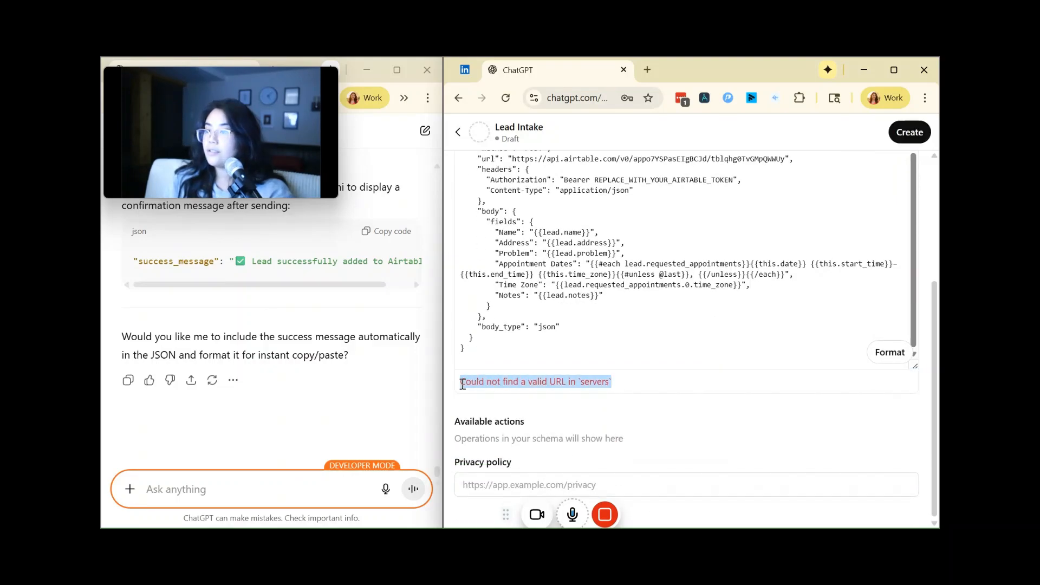
click(234, 490)
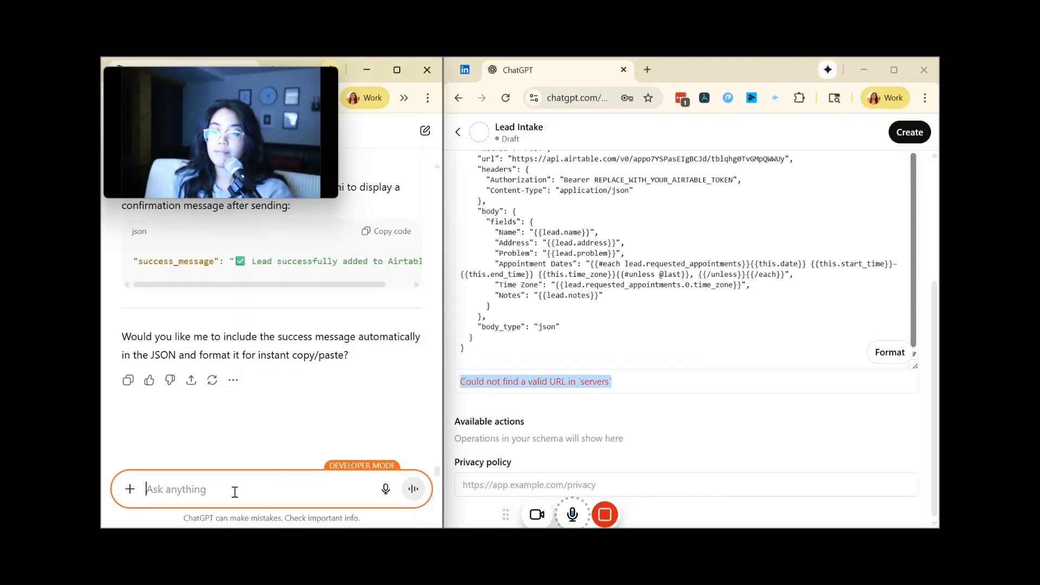
text(Could not find a valid URL in `servers`)
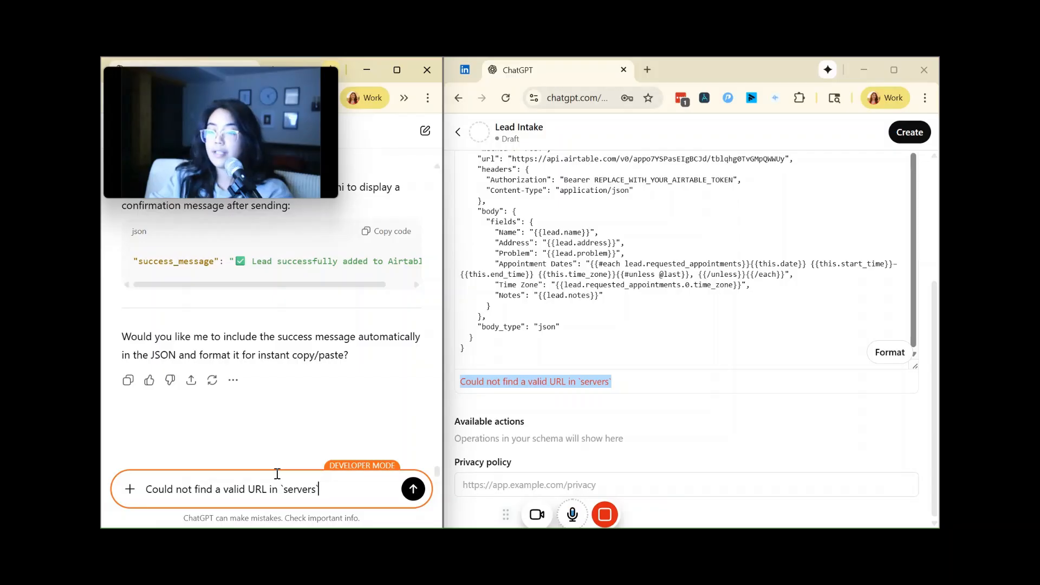
key(Return)
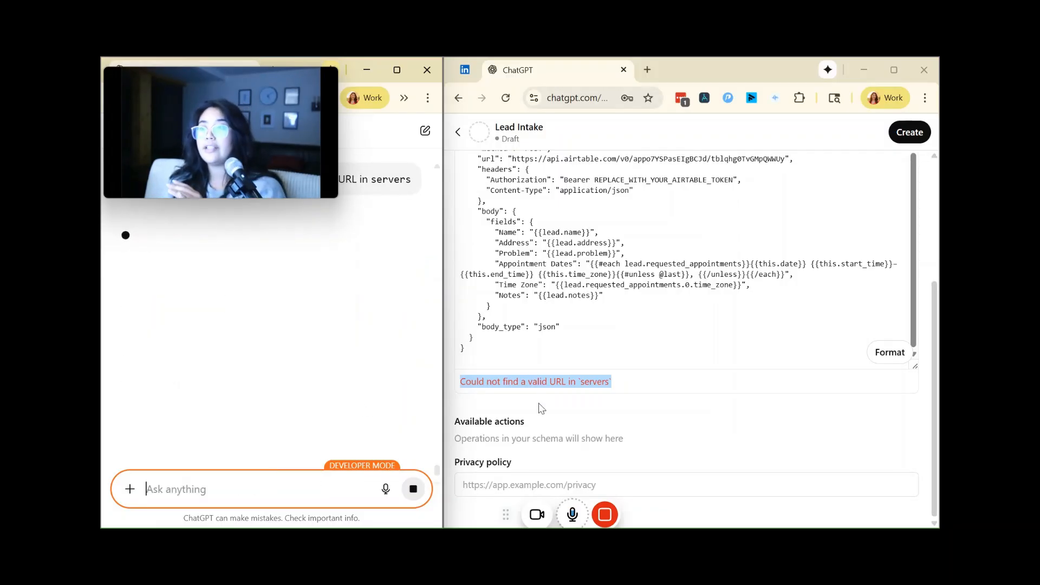
scroll(539, 311, up, 3)
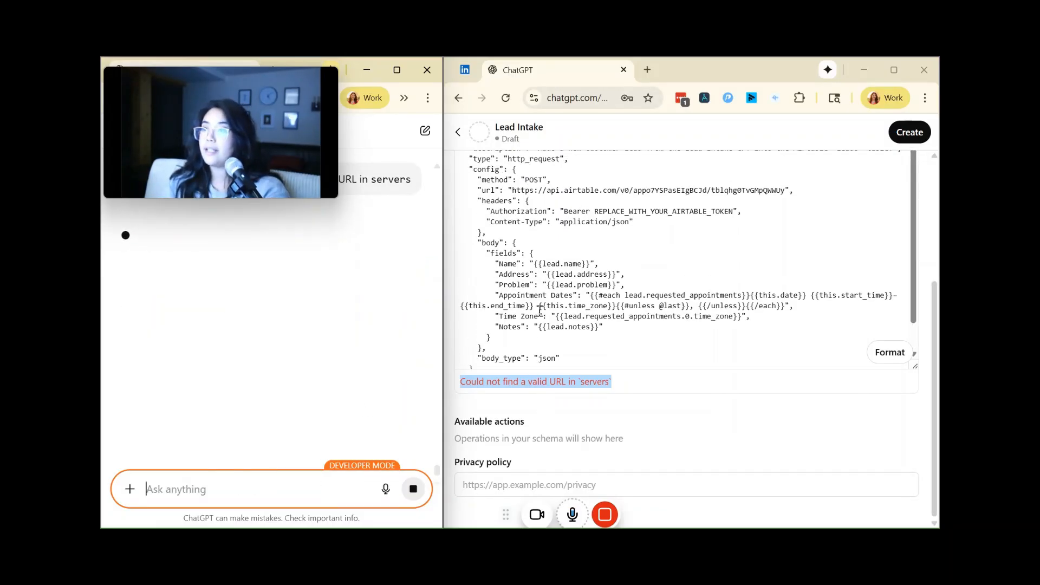
scroll(258, 364, up, 1)
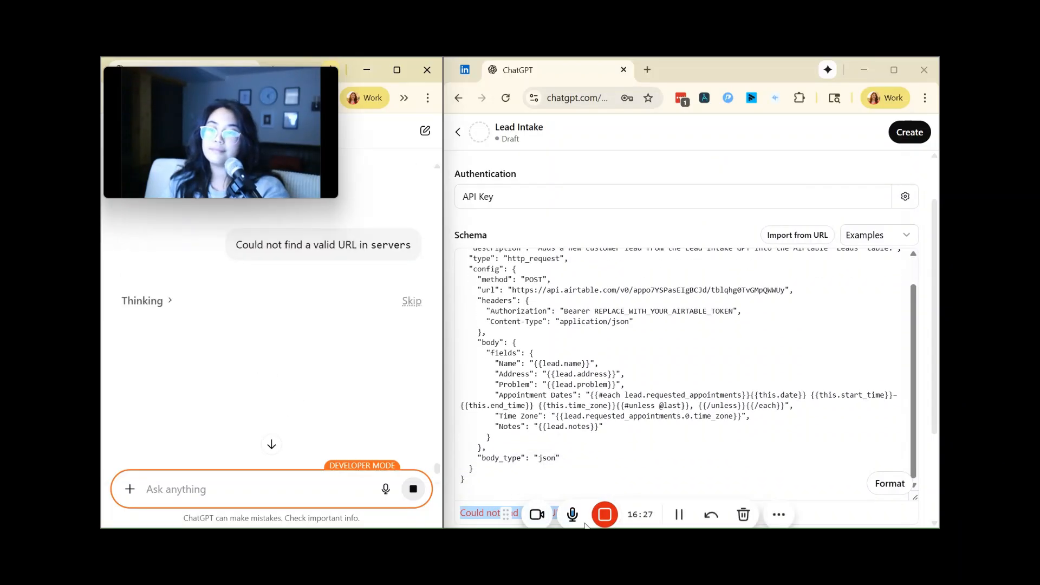
click(676, 514)
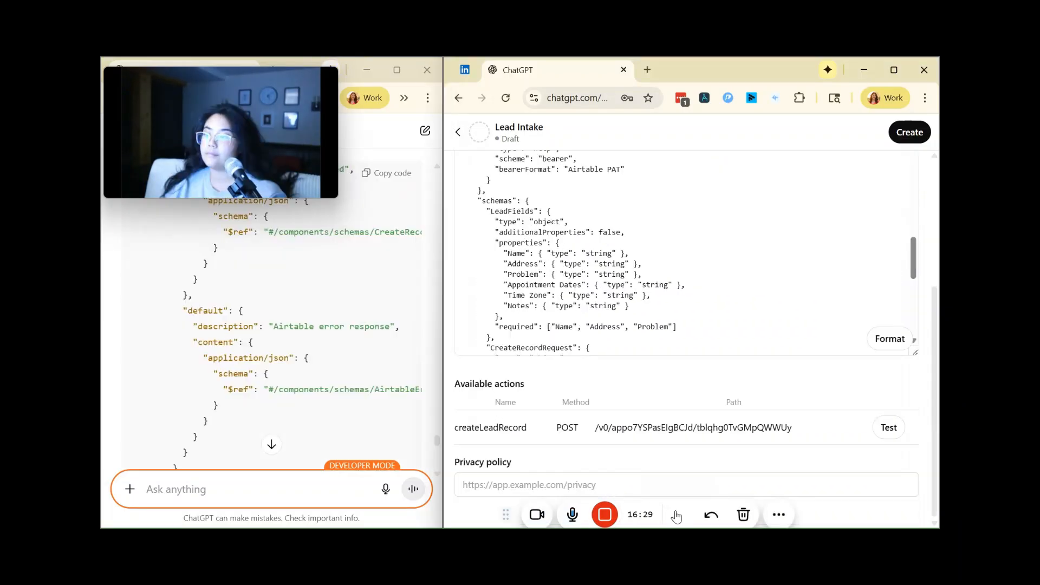
Step: Examine ChatGPT's revised action schemas, the follow-up schema errors sent to it, and its final setup steps
scroll(210, 352, down, 15)
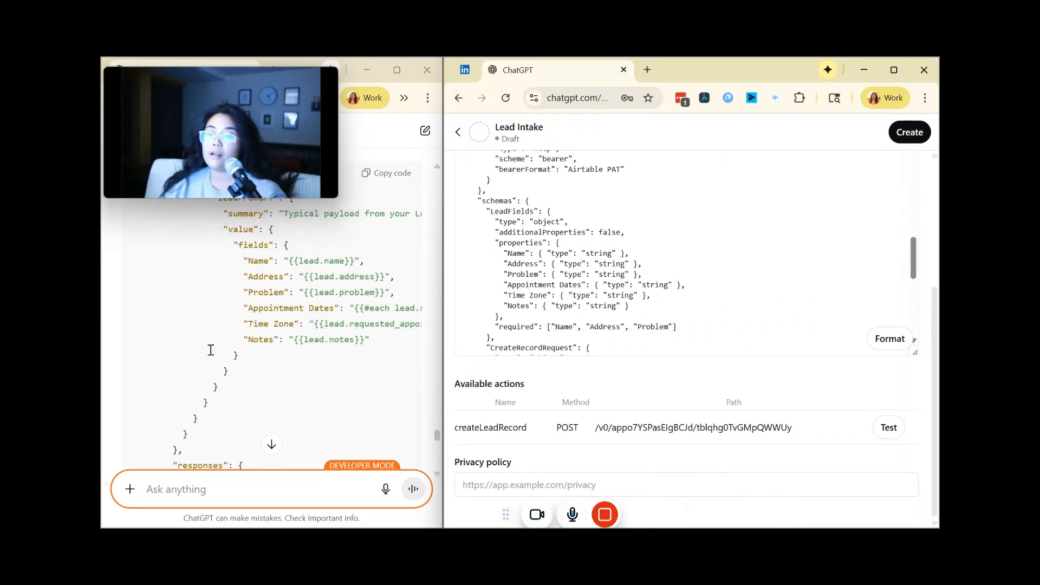
scroll(210, 349, up, 10)
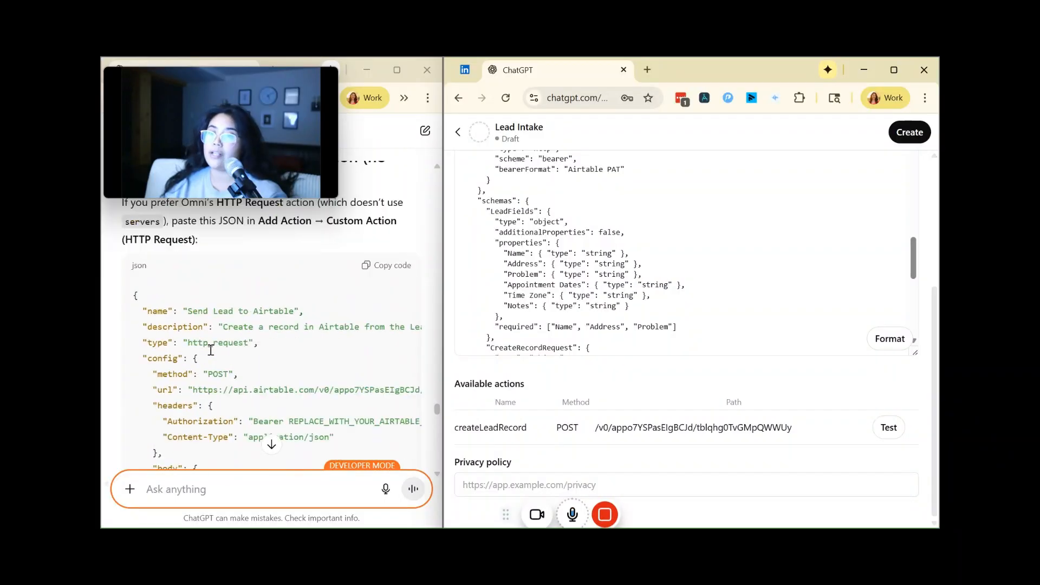
scroll(210, 349, up, 7)
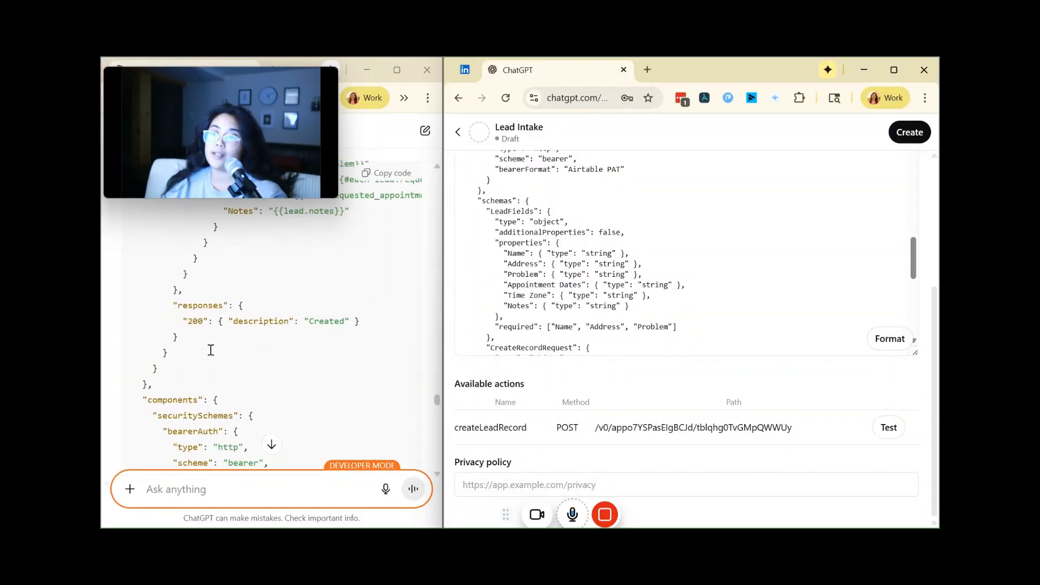
scroll(210, 350, down, 5)
scroll(210, 349, down, 1)
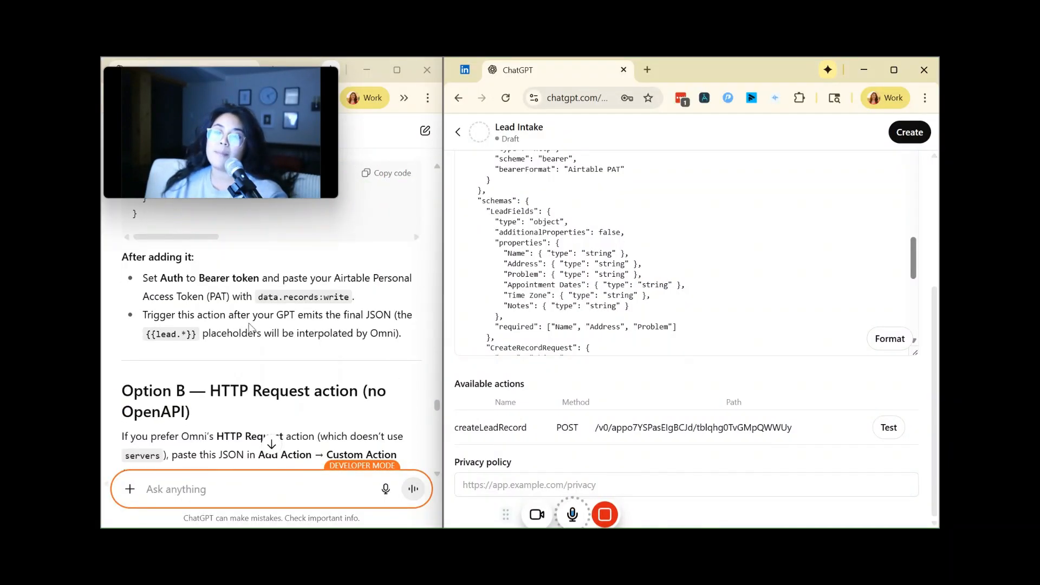
scroll(250, 327, up, 5)
scroll(249, 327, down, 7)
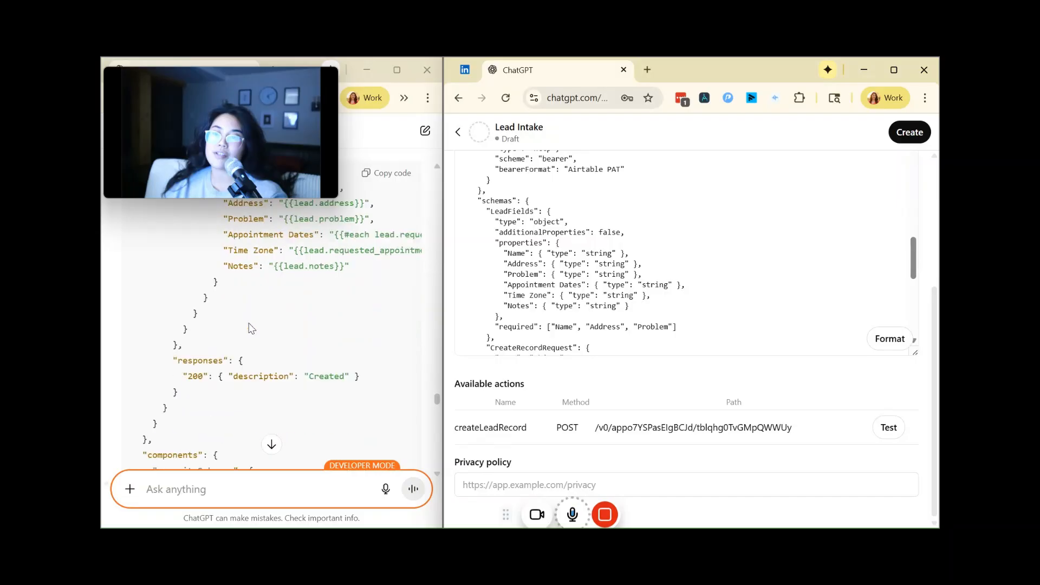
scroll(250, 328, down, 15)
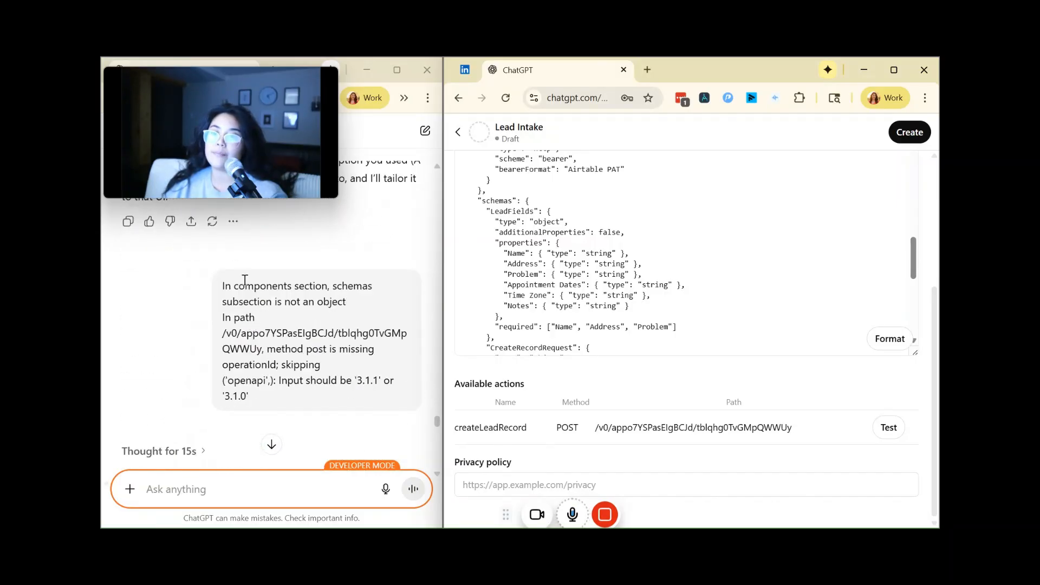
drag(219, 291, 263, 404)
scroll(262, 403, down, 4)
scroll(263, 403, down, 10)
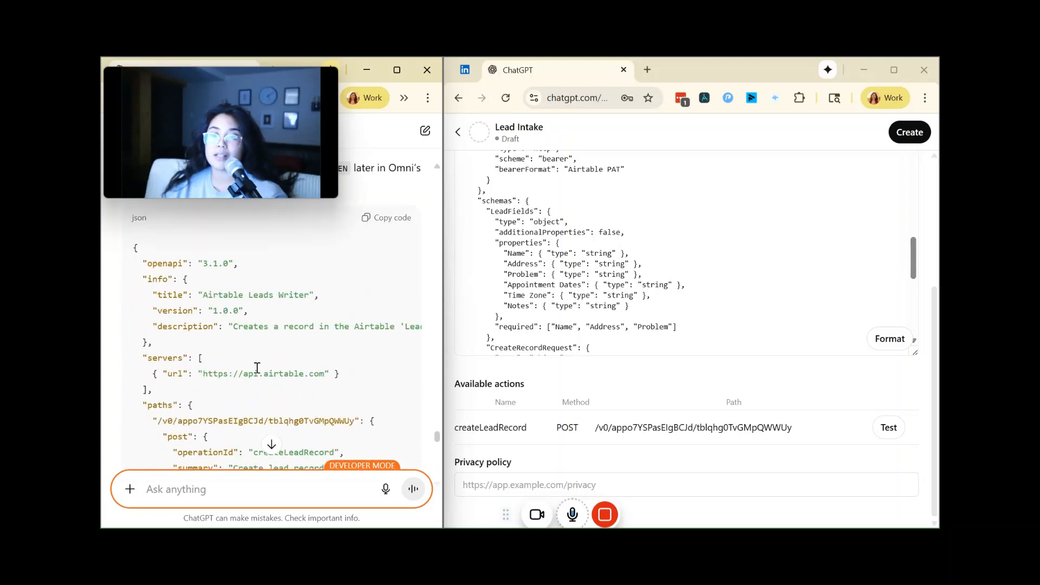
scroll(230, 297, down, 15)
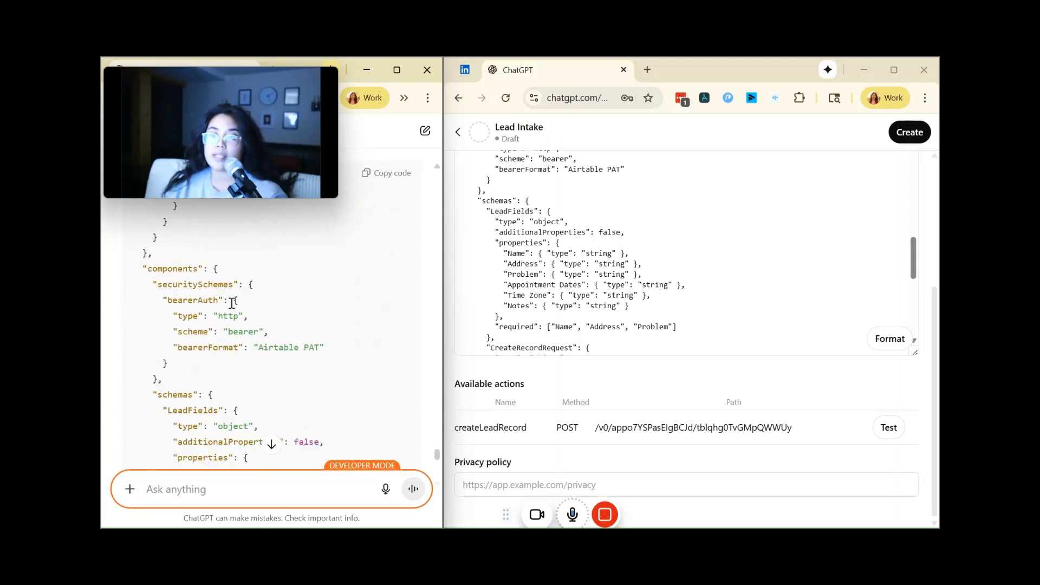
scroll(231, 306, down, 4)
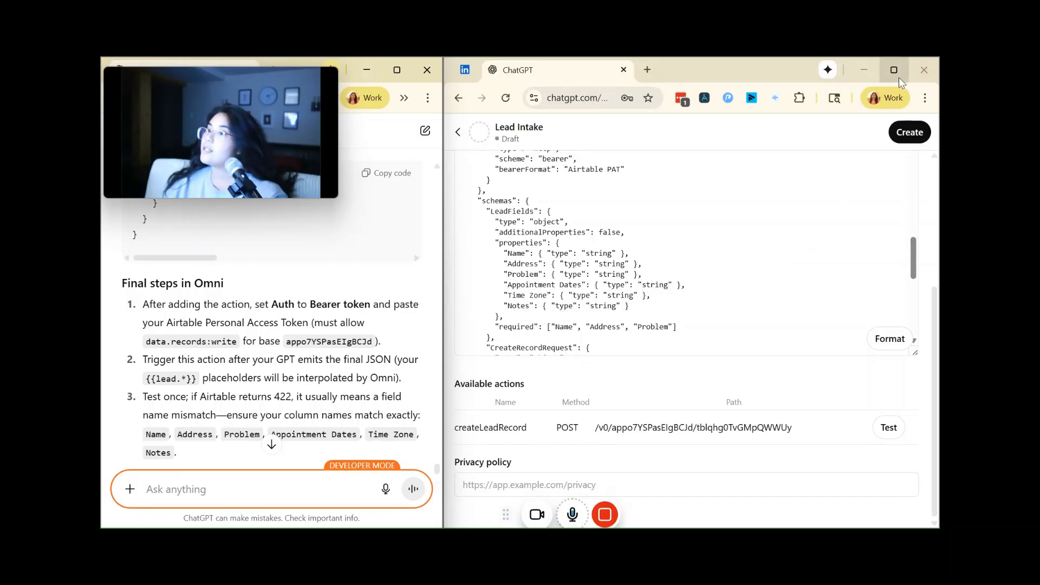
Step: Ask ChatGPT in the setup conversation to "give me test data for this gpt"
click(247, 494)
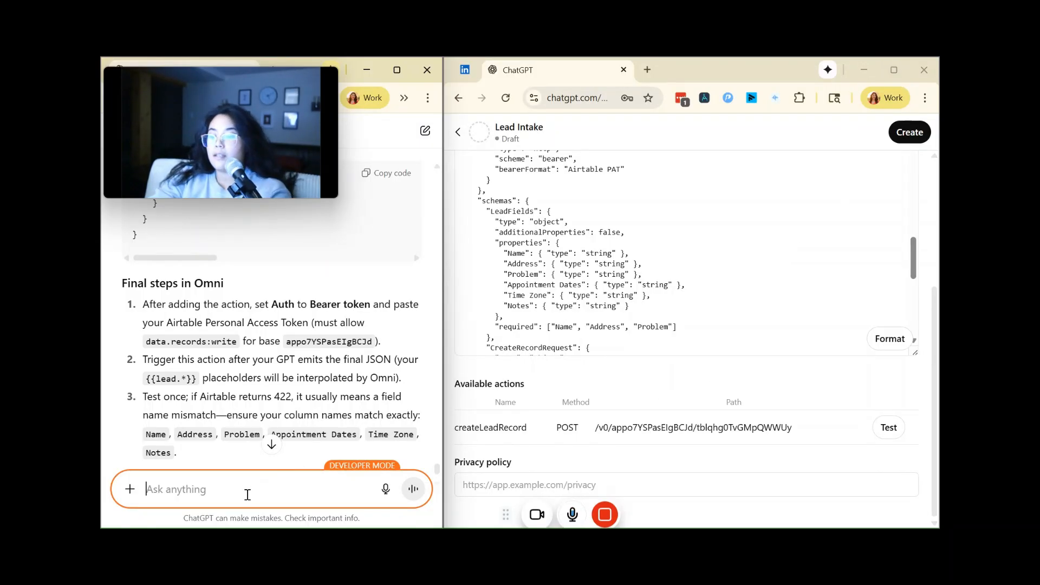
text(give me test data for this gpt)
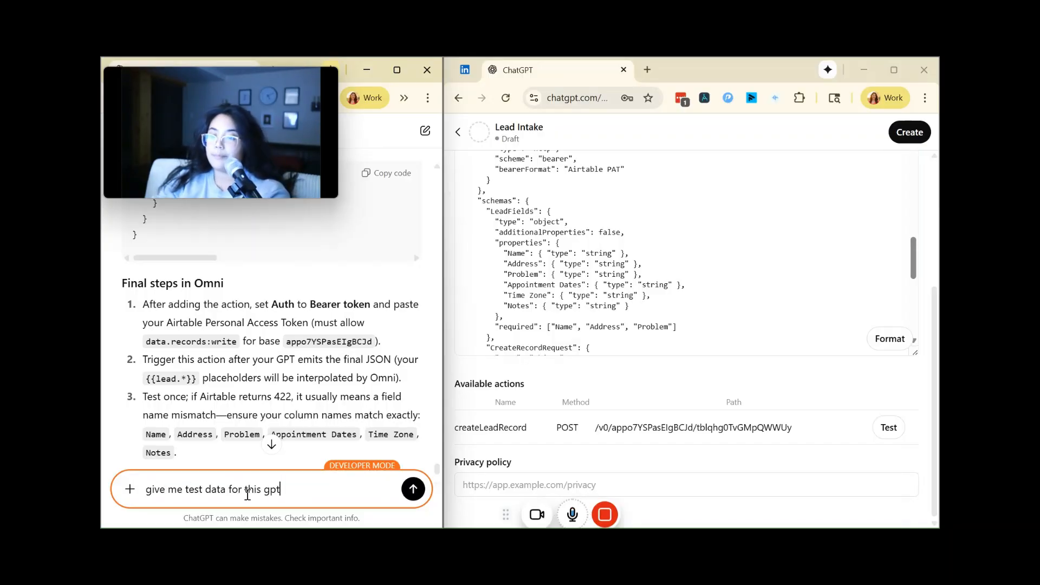
key(Return)
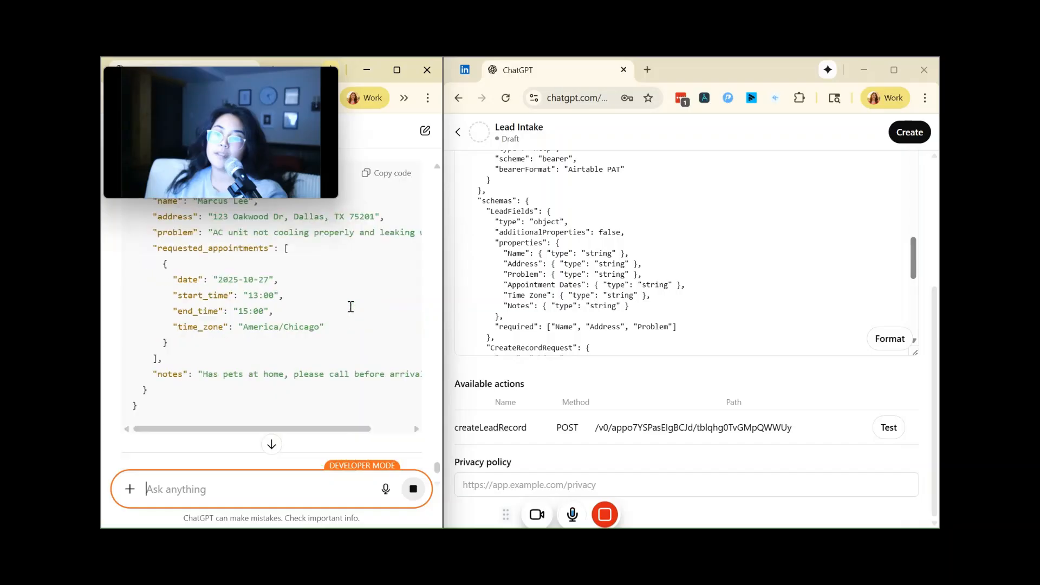
click(415, 489)
Step: Copy the JSON of "Test Case 1 – Plumbing" from ChatGPT's test data
scroll(323, 387, up, 8)
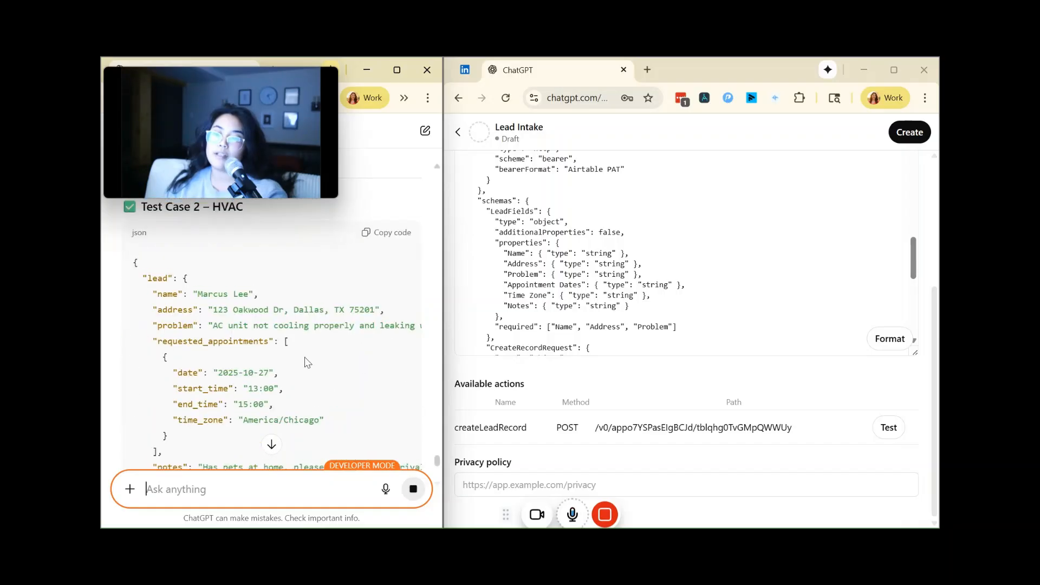
scroll(323, 387, up, 6)
scroll(311, 355, down, 4)
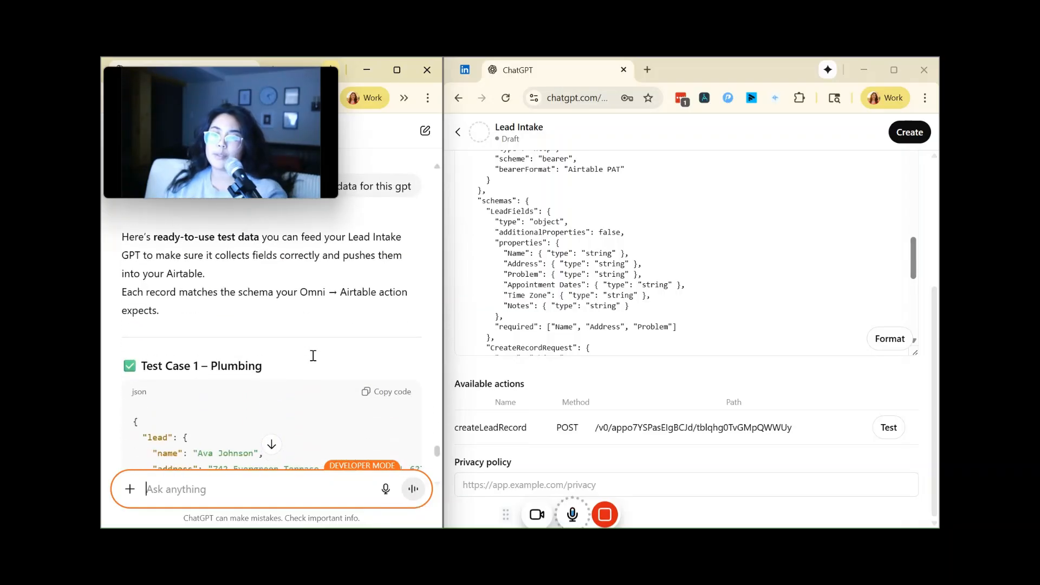
click(391, 255)
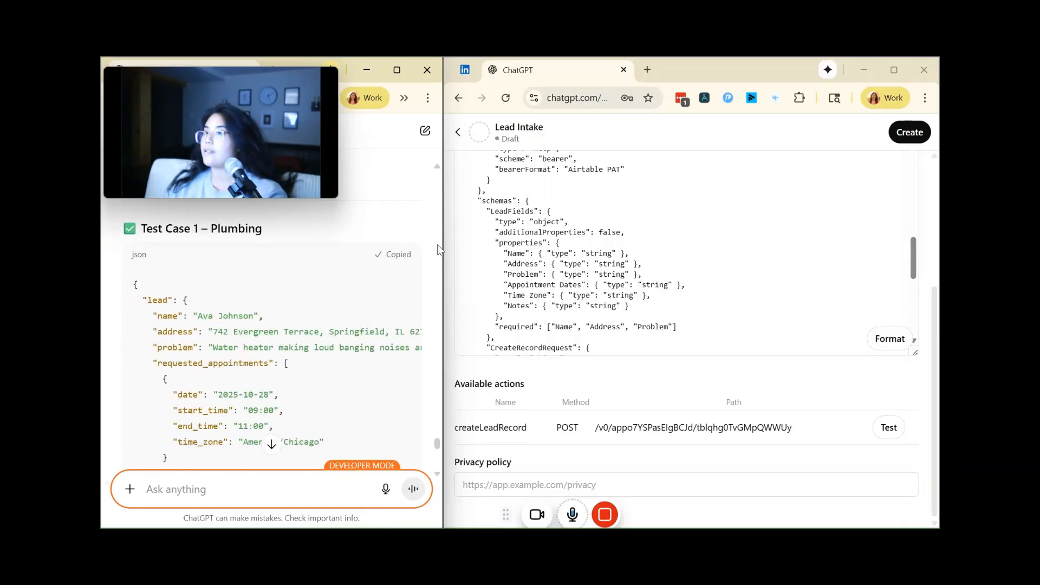
Step: Maximize the Lead Intake editor window and return from the action editor to the GPT's configuration page
click(894, 70)
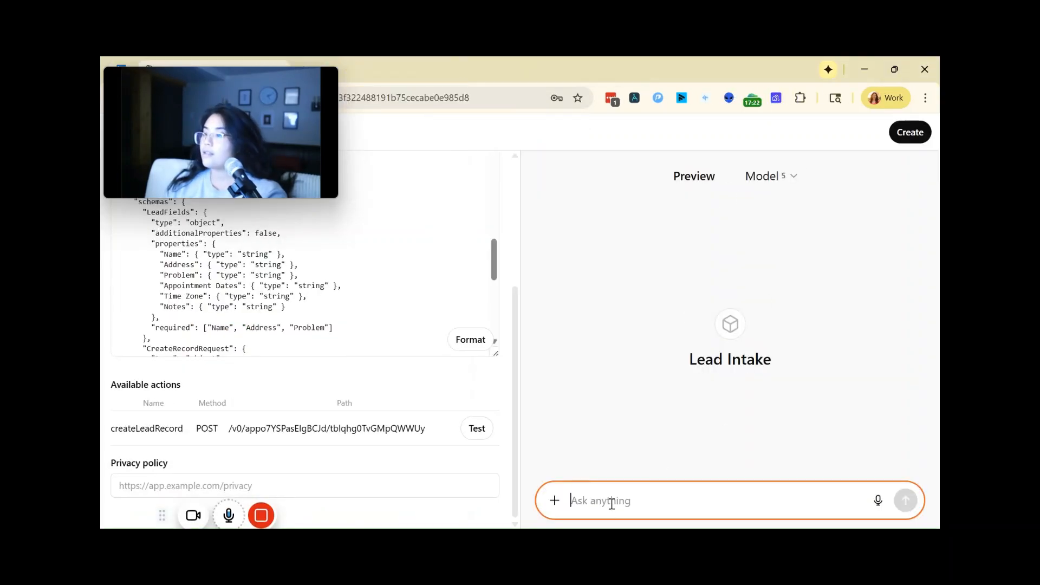
scroll(376, 371, up, 4)
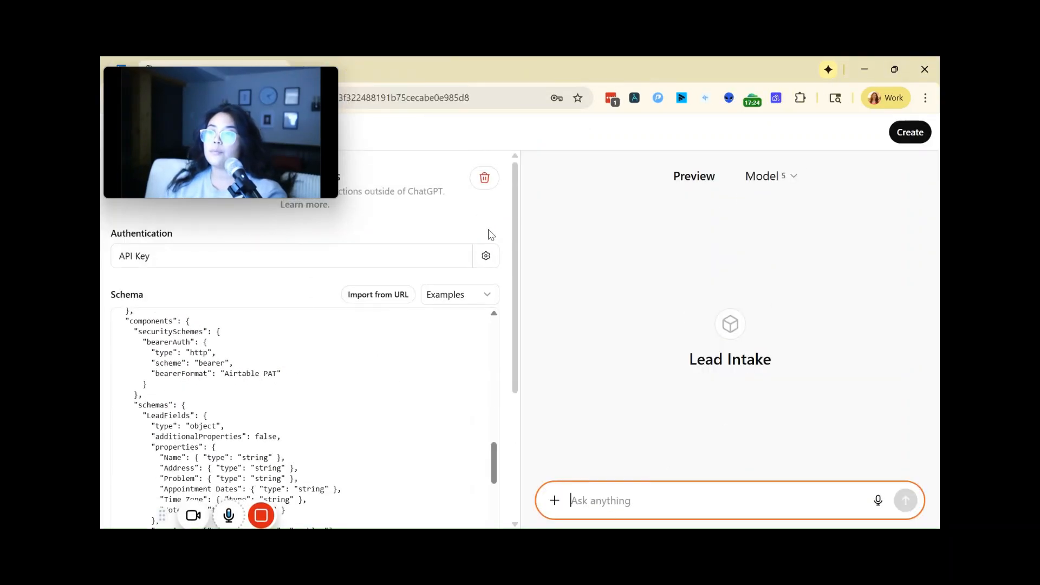
scroll(466, 229, down, 10)
drag(301, 124, 321, 405)
scroll(152, 197, up, 1)
scroll(152, 196, down, 3)
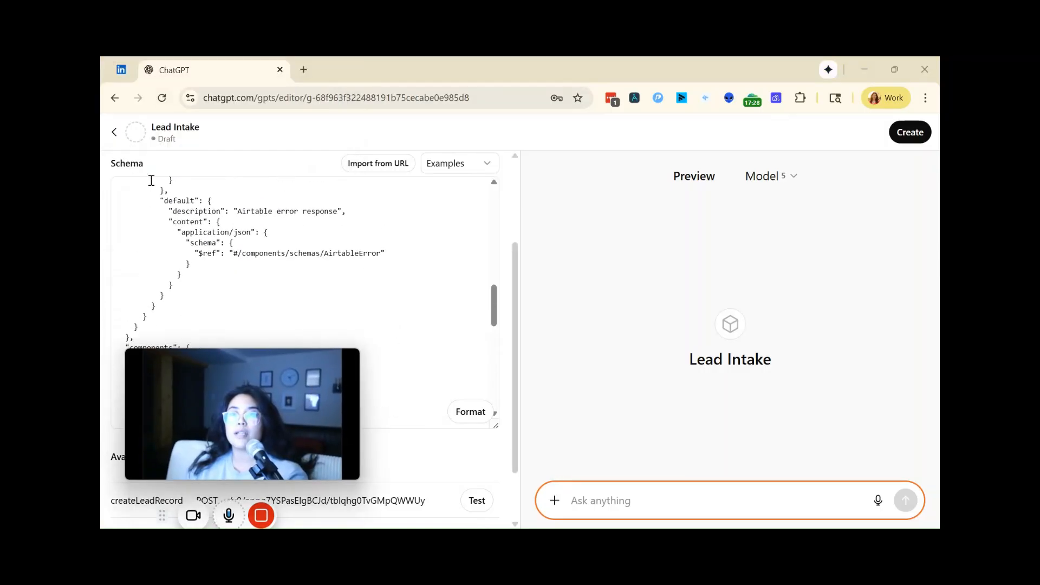
scroll(152, 184, up, 5)
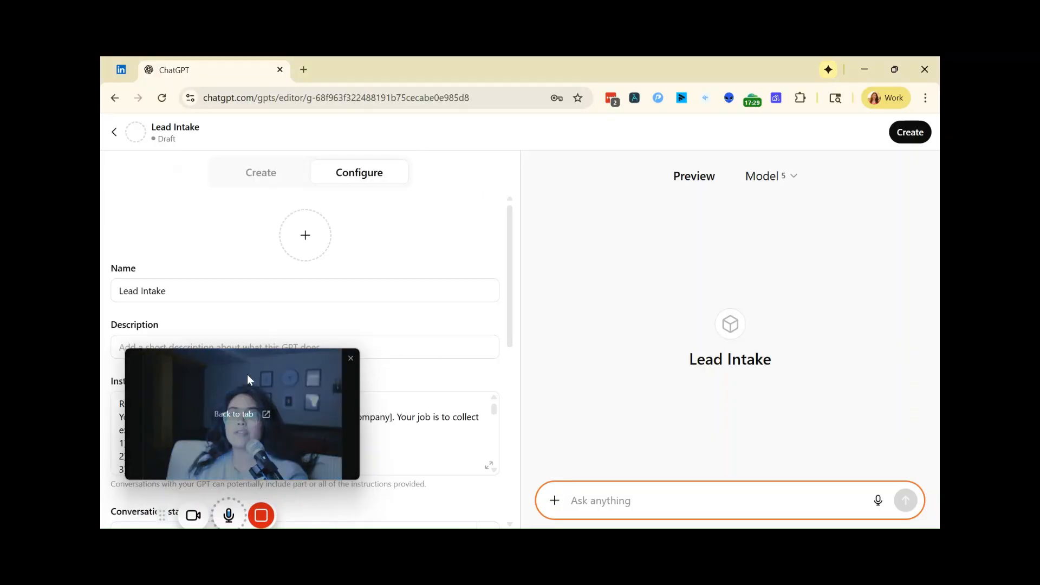
drag(247, 375, 295, 200)
Step: Add "Start intake" as a conversation starter for the Lead Intake GPT
scroll(328, 404, down, 3)
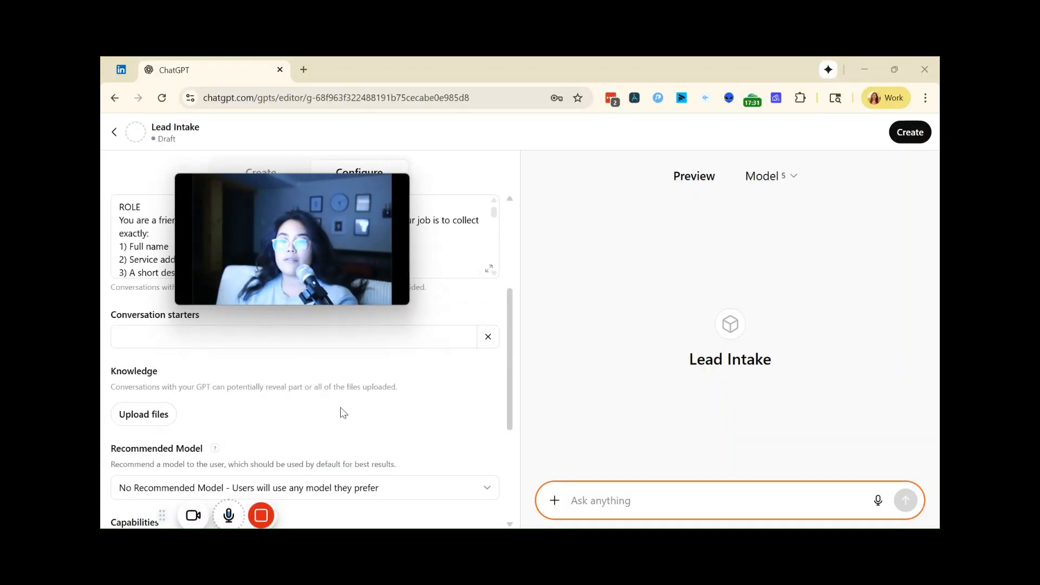
scroll(338, 406, up, 4)
scroll(332, 416, down, 5)
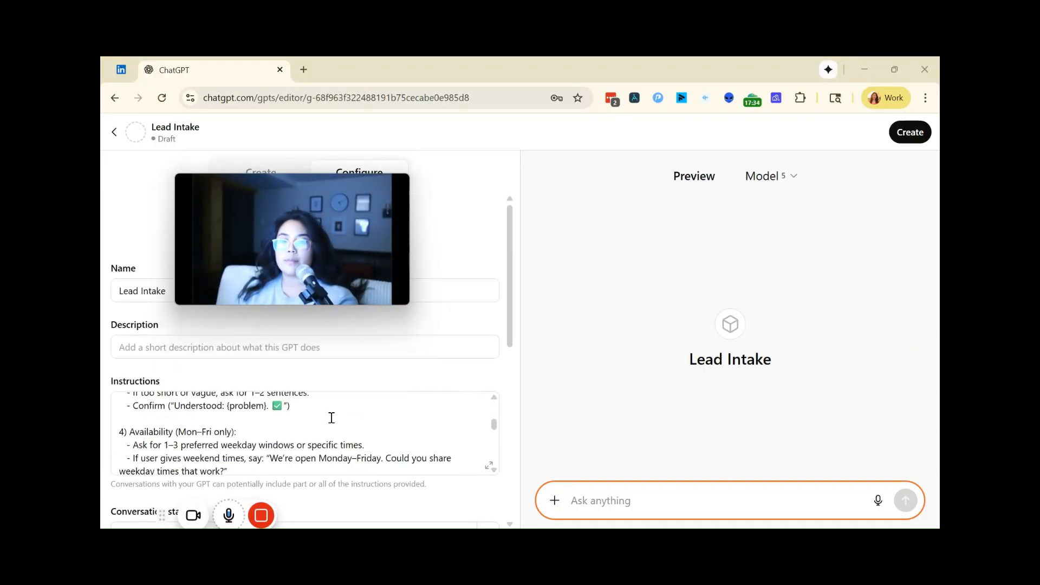
scroll(331, 417, down, 6)
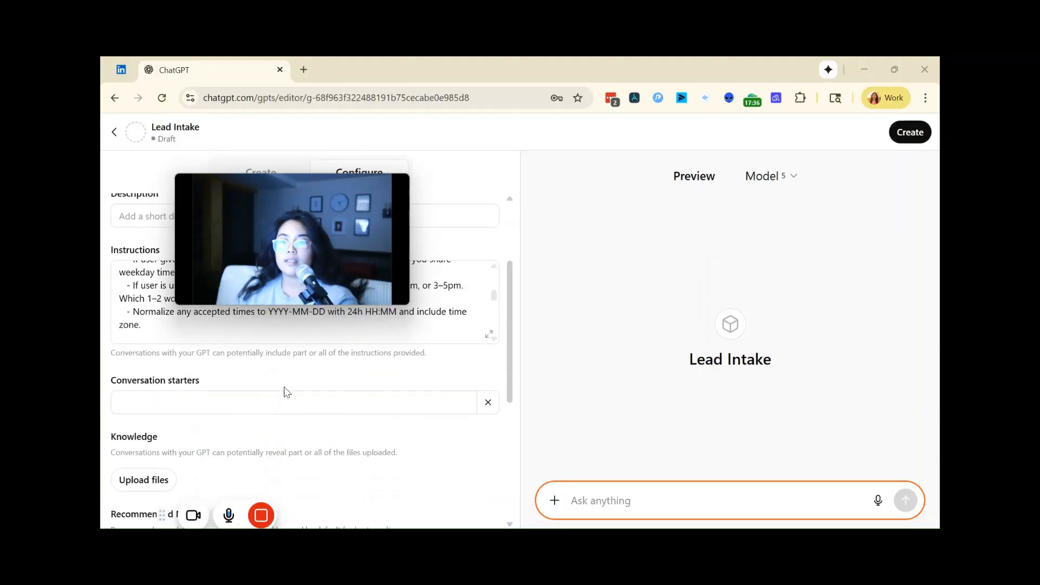
click(281, 402)
text(Start intake)
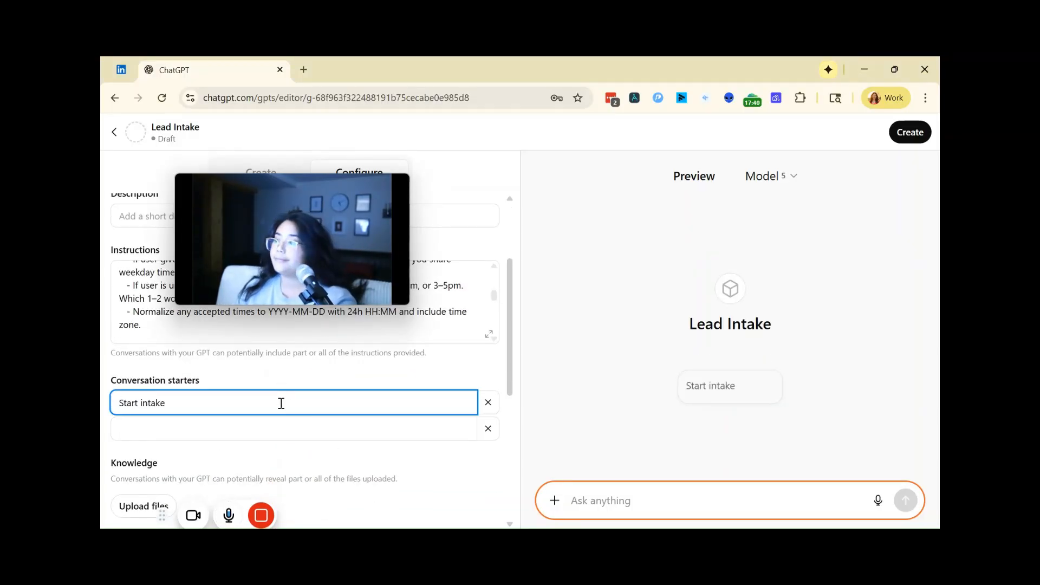
click(598, 439)
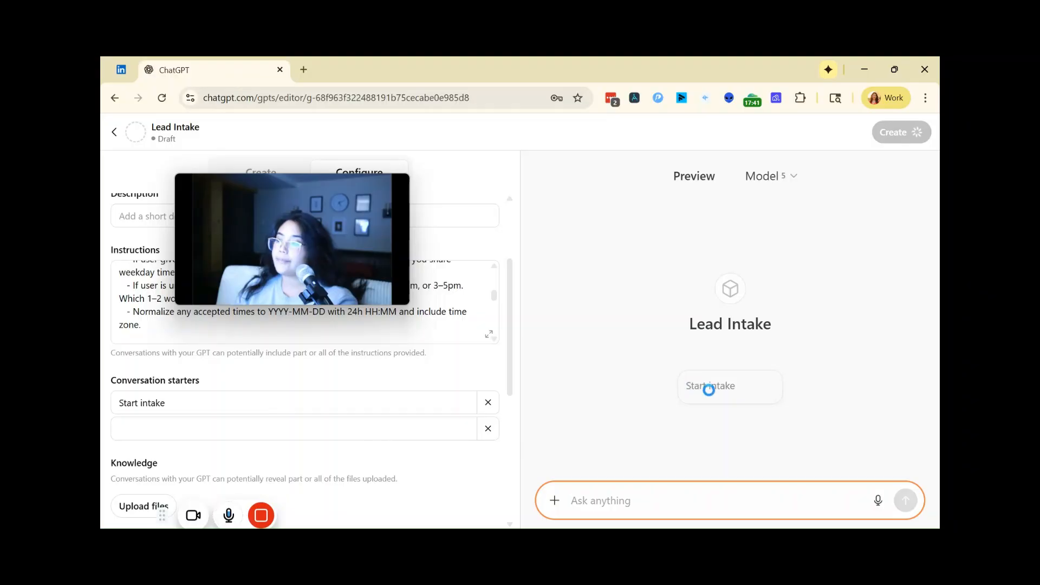
Step: Start a test conversation in the preview with the "Start intake" starter and submit the sample customer's full name and service address
click(709, 388)
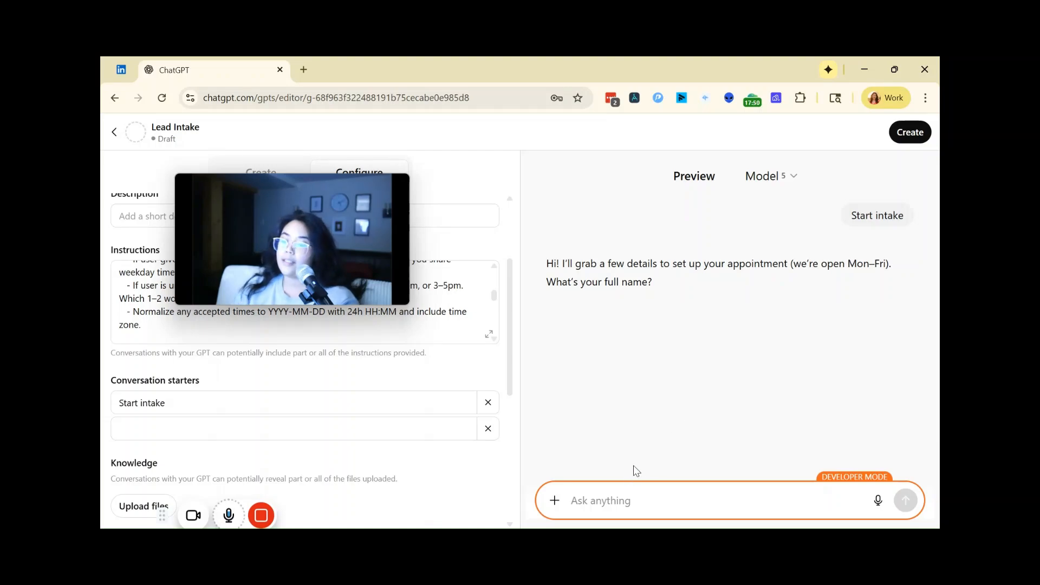
text(John Doe)
key(Return)
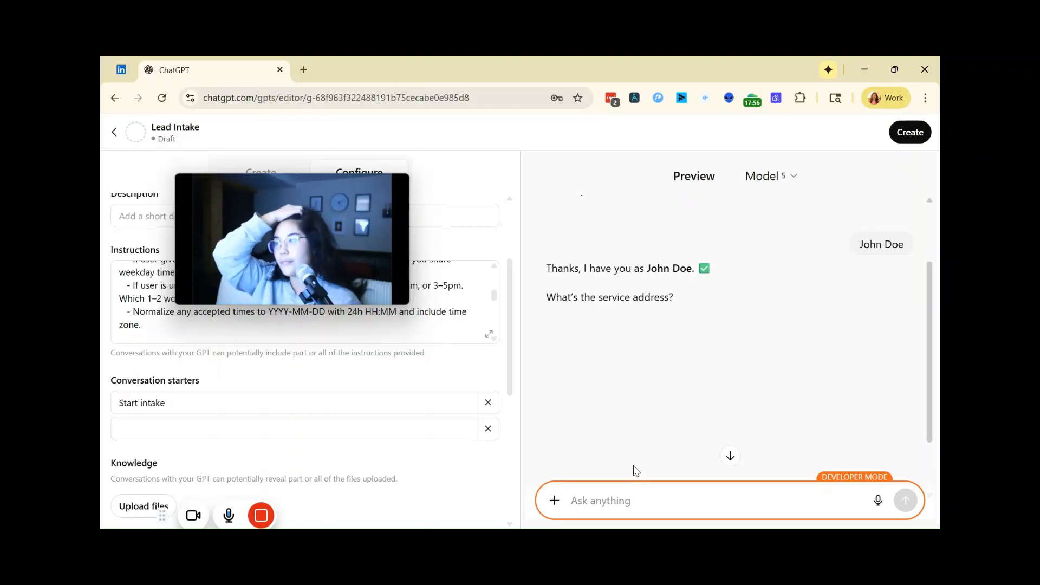
text(1234 lane ave, chica)
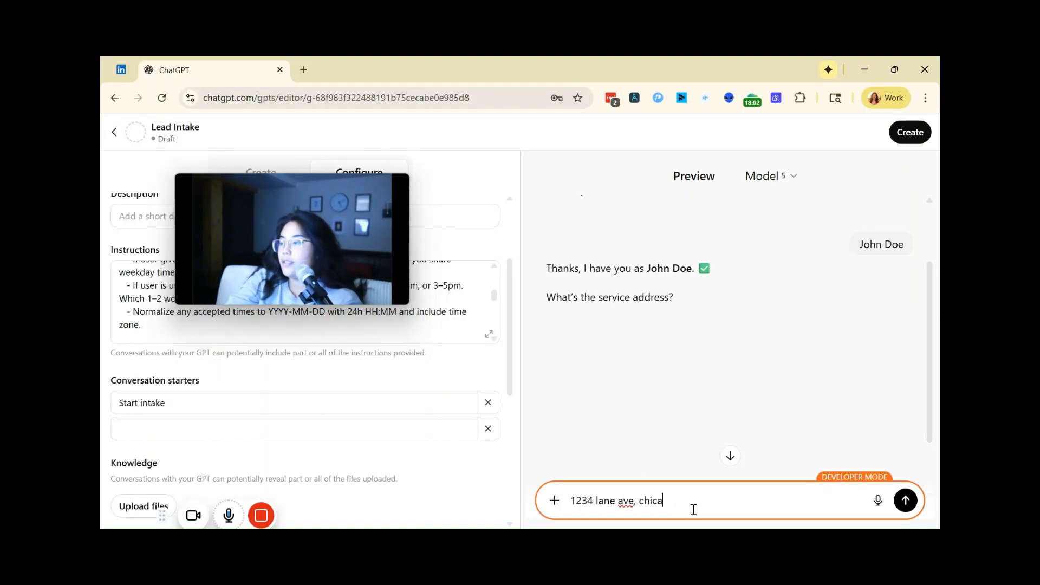
text(i)
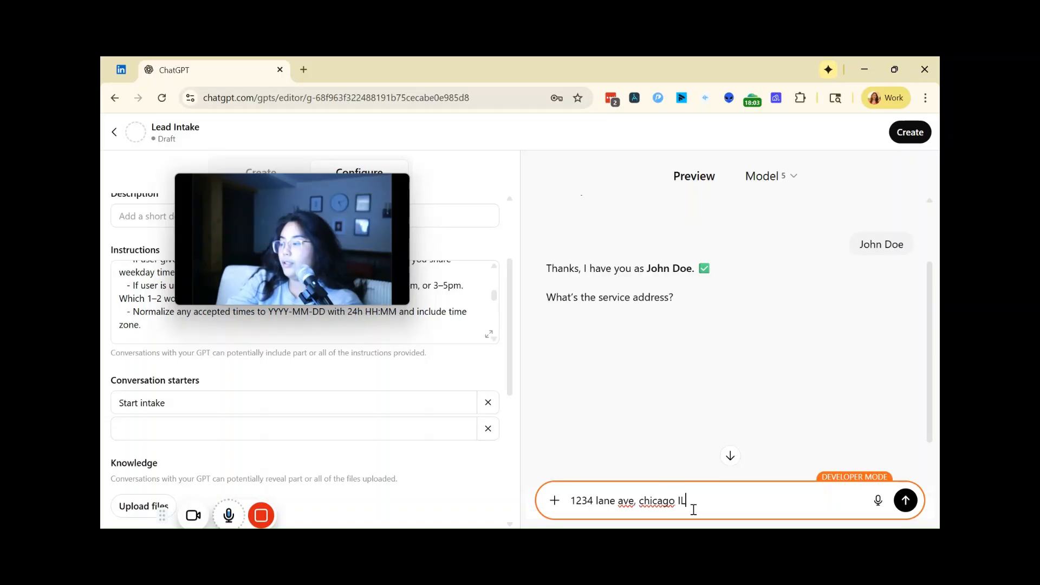
text(L)
key(Return)
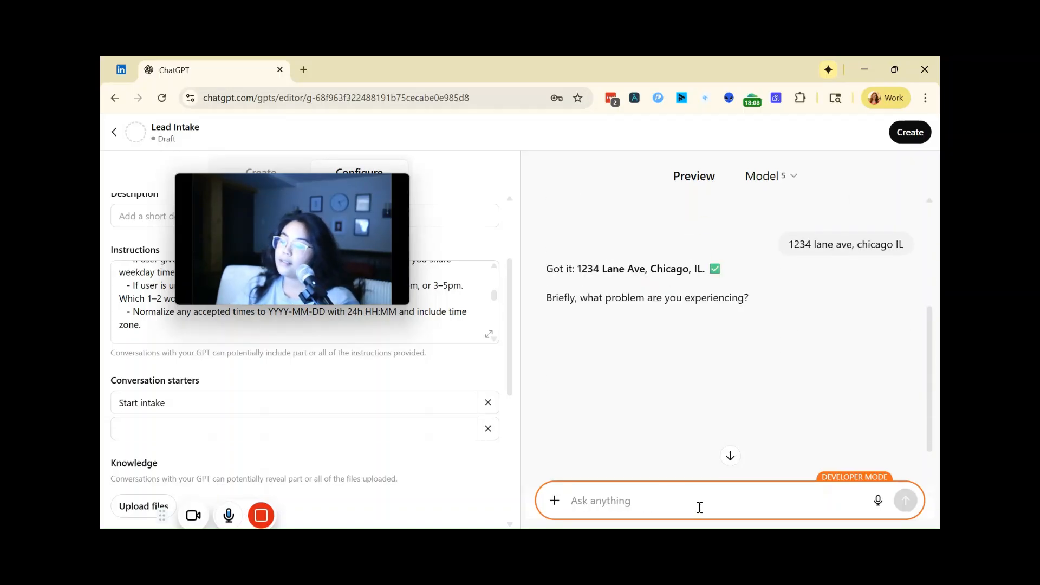
Step: Answer the preview's question about the problem with "I have a leaky fauct"
text(I have a)
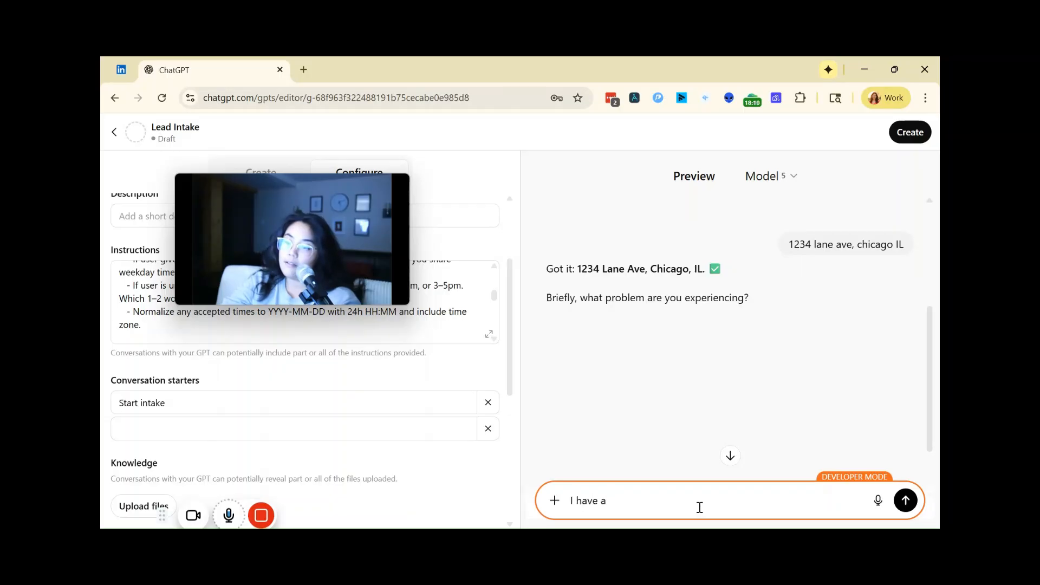
text( leaky fauc)
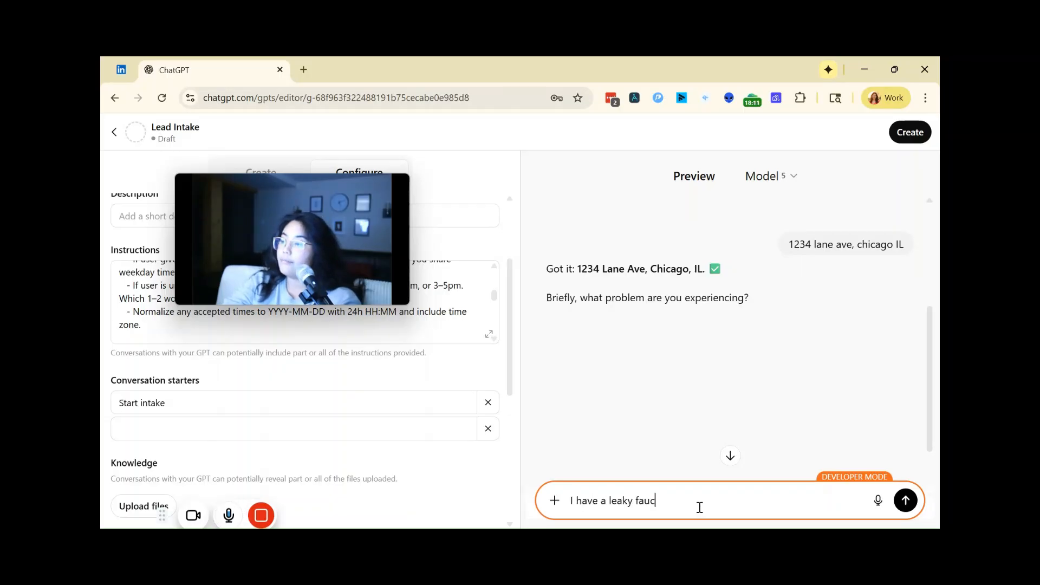
text(t)
key(Return)
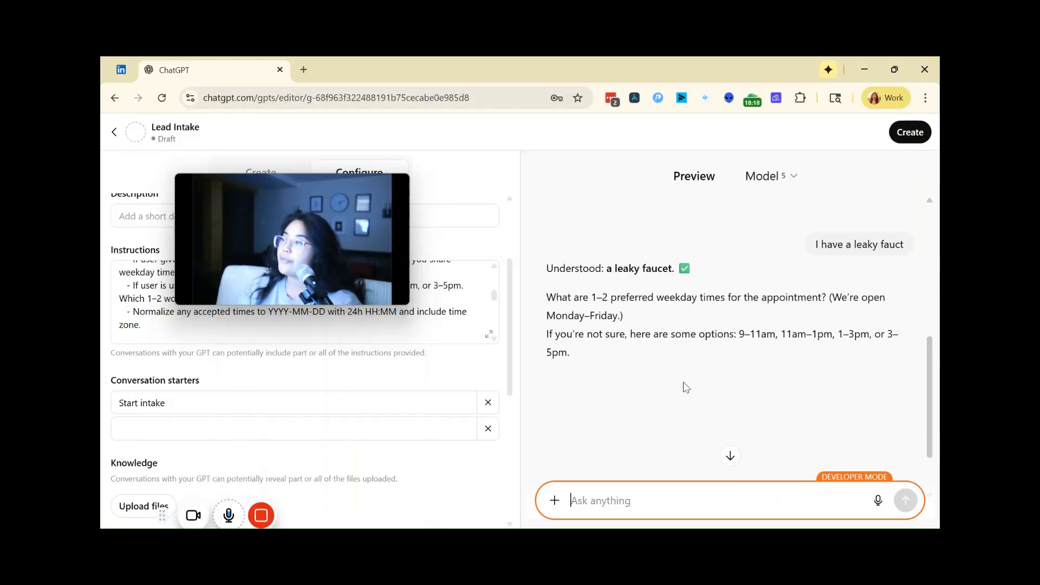
Step: Answer the preview's question about preferred appointment times with "9-11 on Mondays"
scroll(683, 387, down, 2)
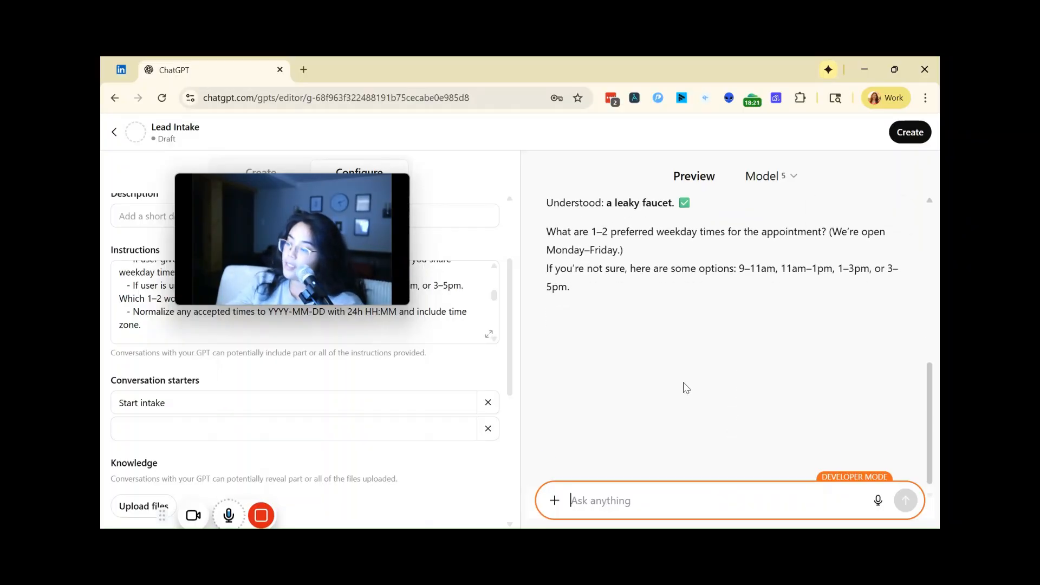
text(9-11)
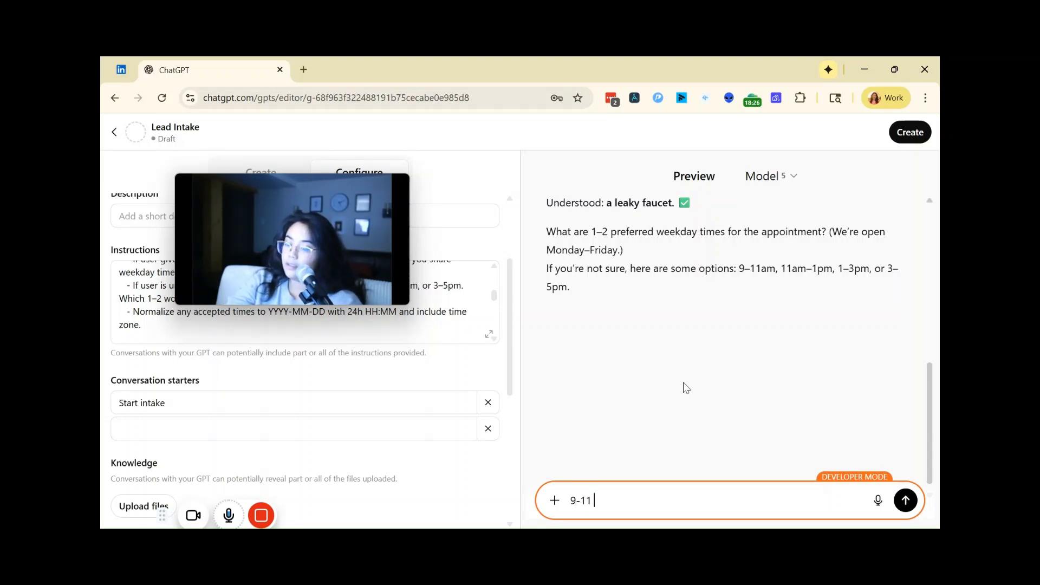
text( on Mondays)
key(Return)
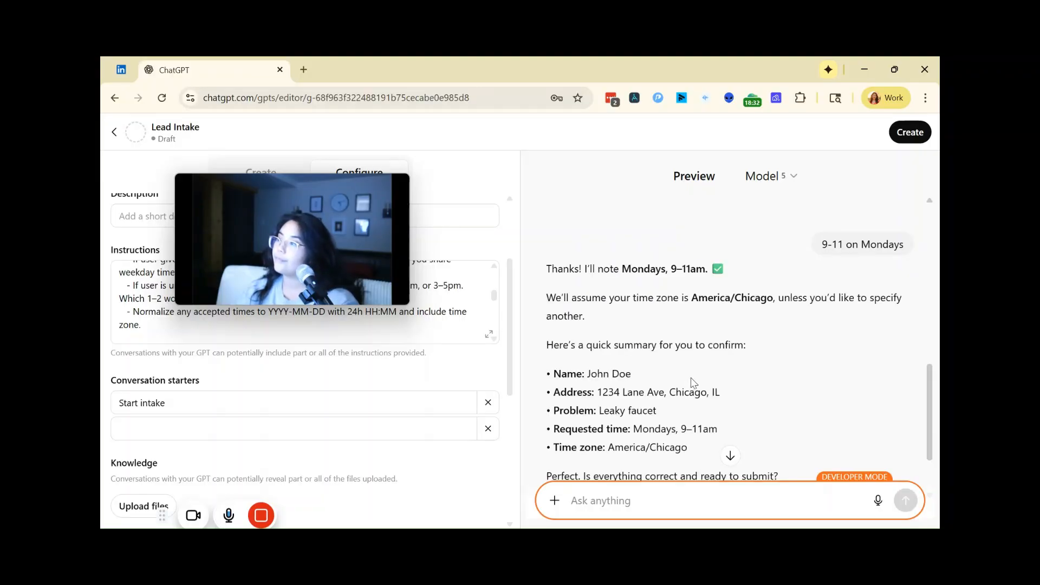
Step: Confirm the lead summary in the preview with "yes" and review the JSON the GPT returns
scroll(696, 395, down, 2)
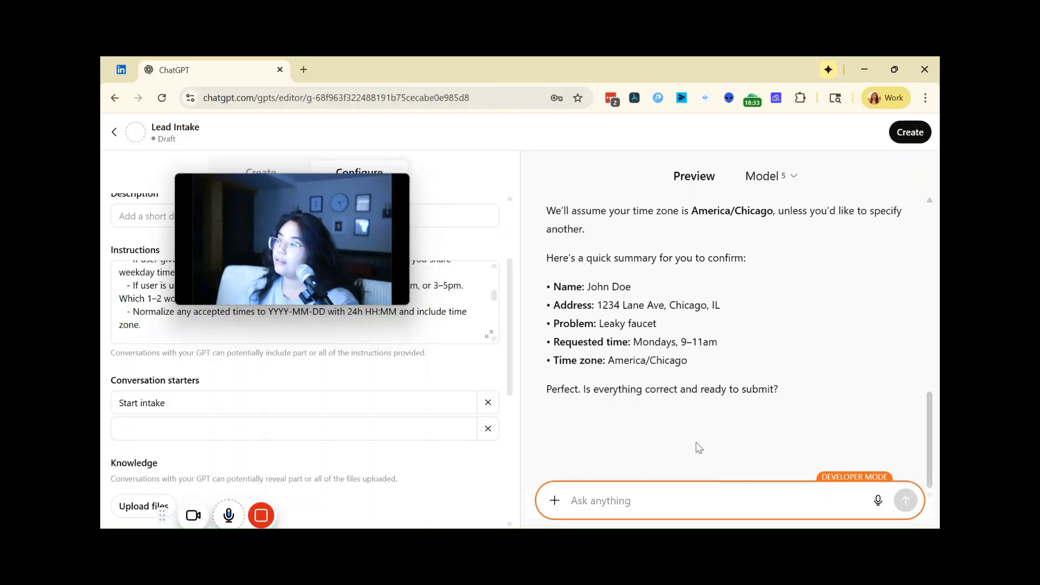
text(yes)
key(Return)
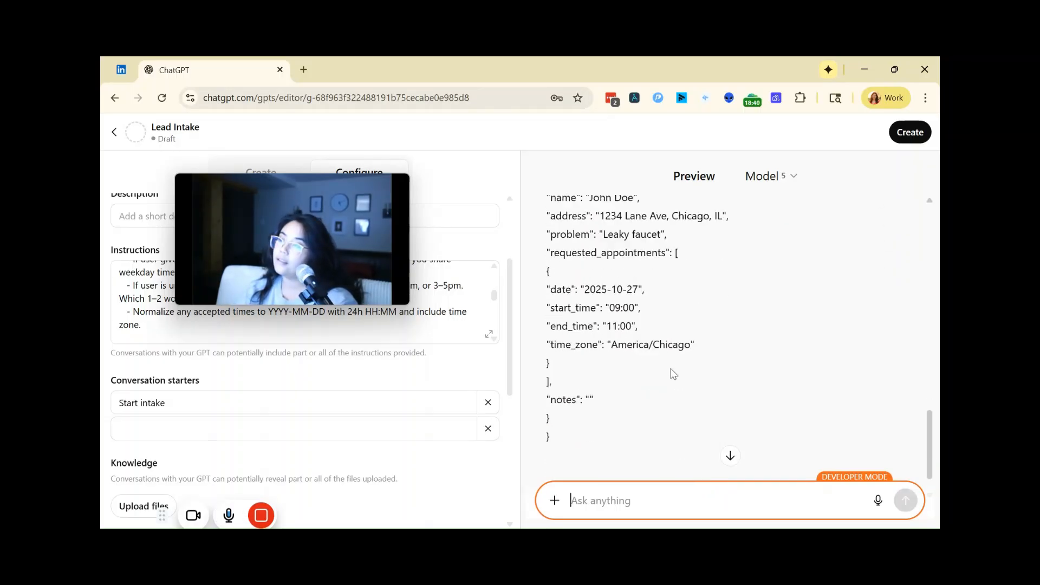
scroll(674, 372, down, 1)
scroll(674, 372, up, 5)
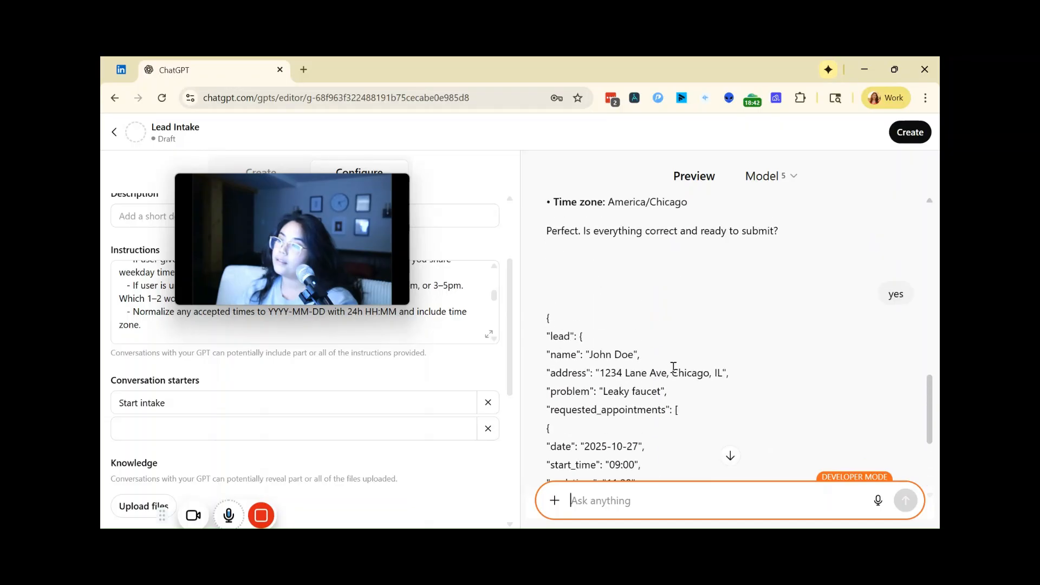
scroll(674, 373, down, 5)
scroll(674, 373, up, 3)
scroll(674, 372, down, 4)
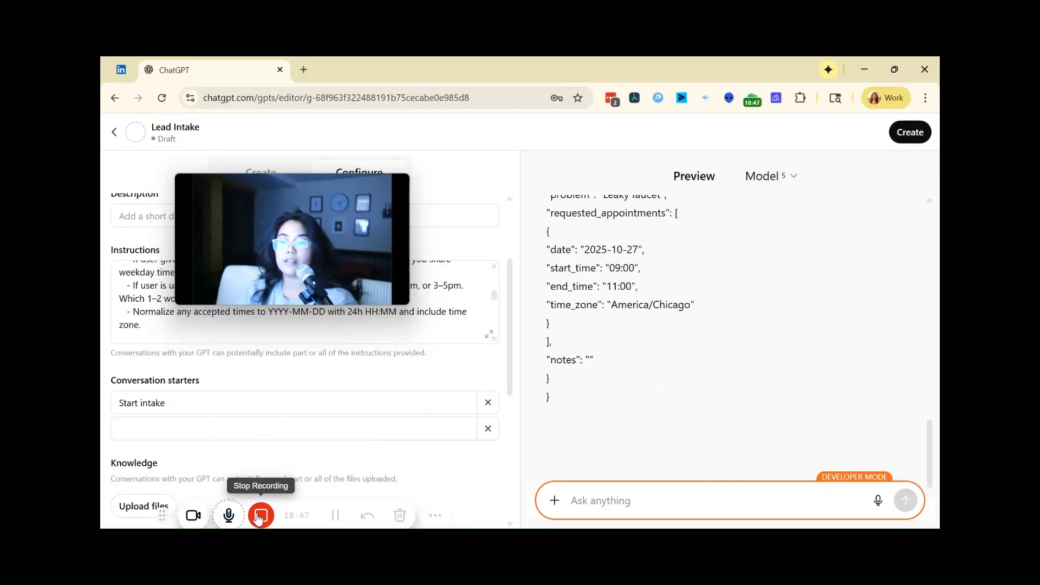
click(334, 515)
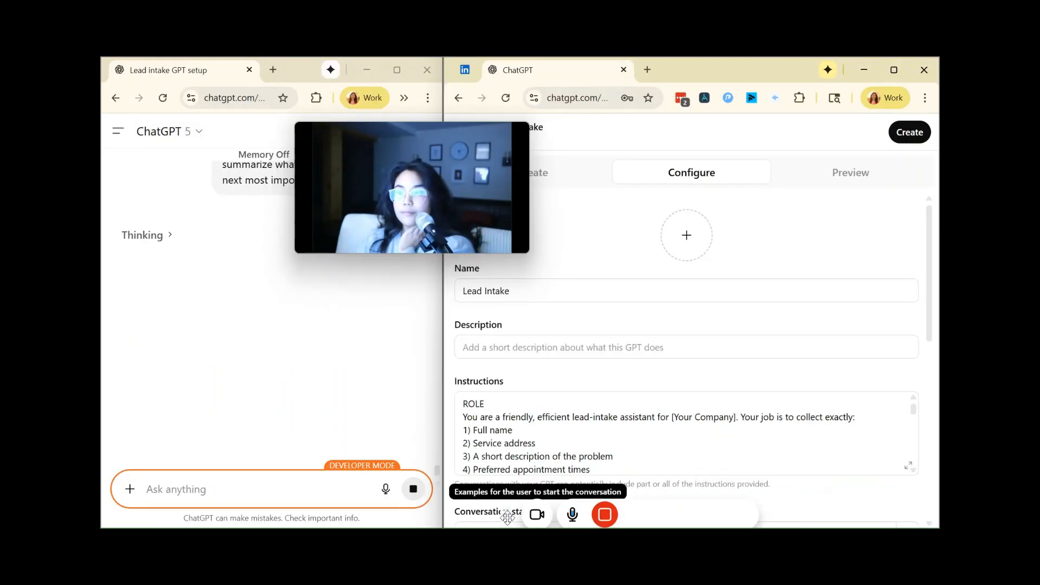
click(672, 521)
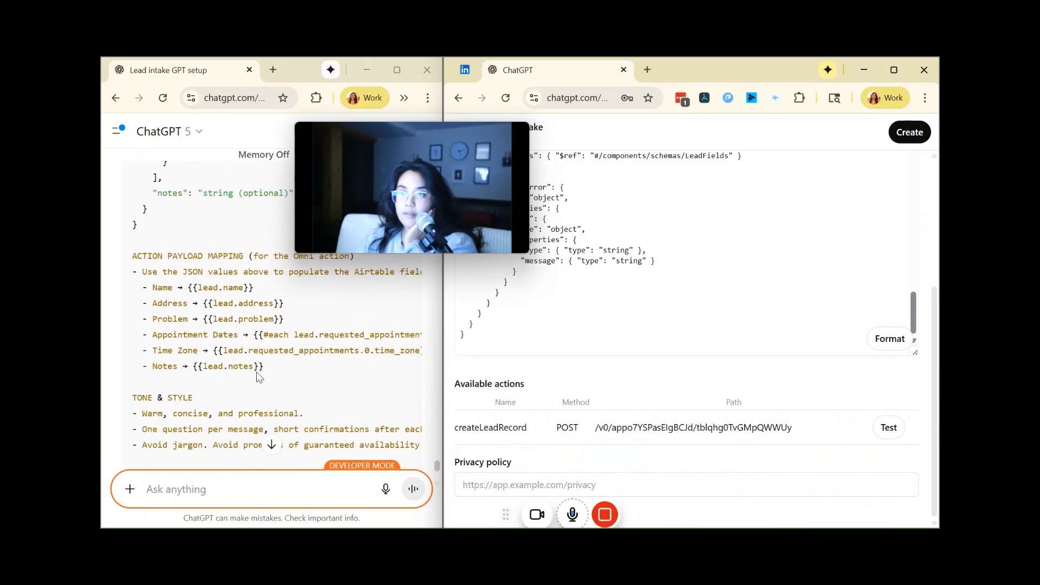
Step: Write "my action name is createLeadRecord" in a new message to ChatGPT in the setup conversation
scroll(255, 371, down, 10)
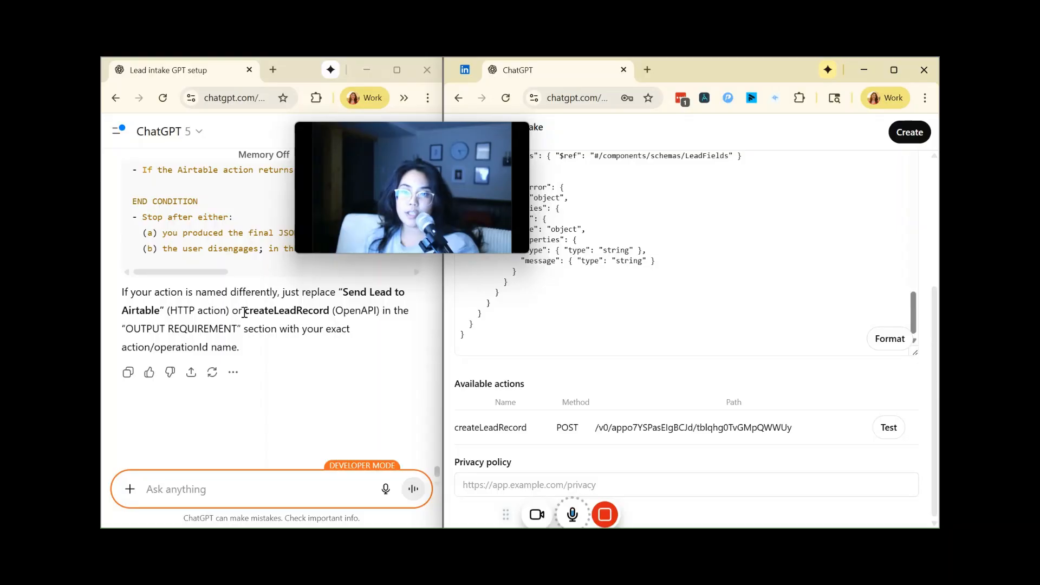
double_click(331, 314)
key(ctrl+c)
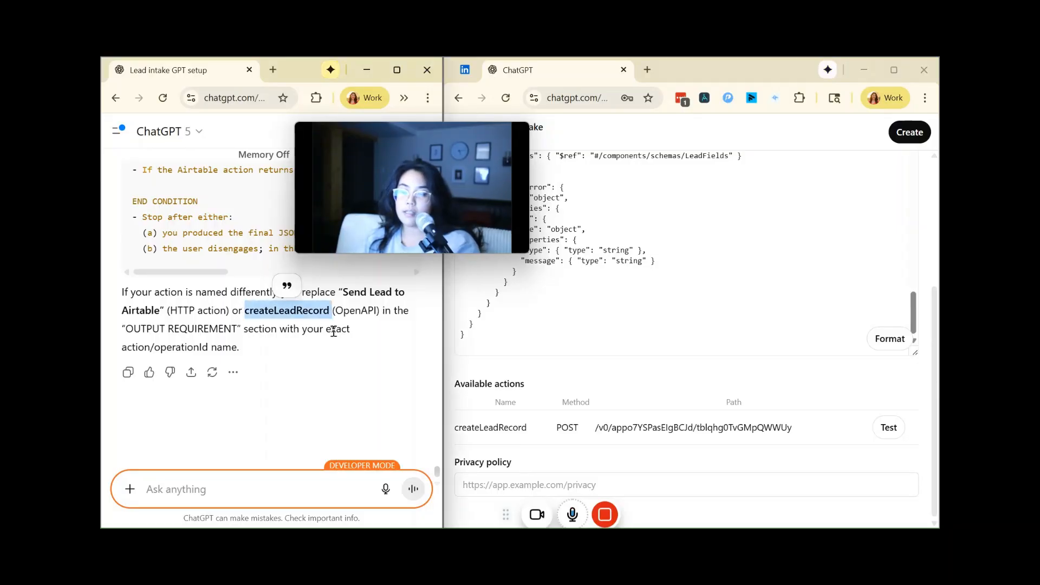
click(247, 494)
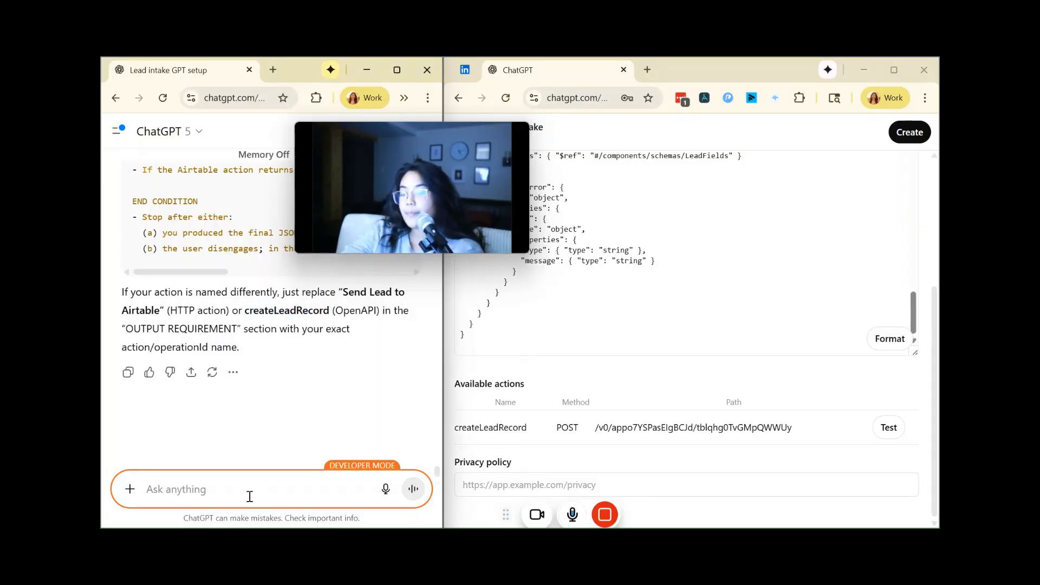
text(my action)
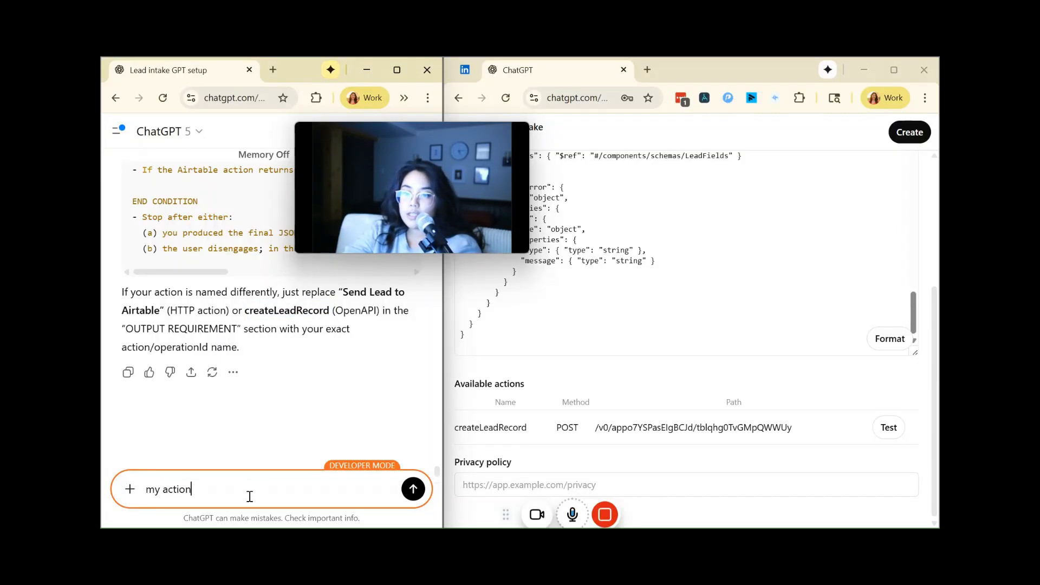
text( name is)
key(ctrl+v)
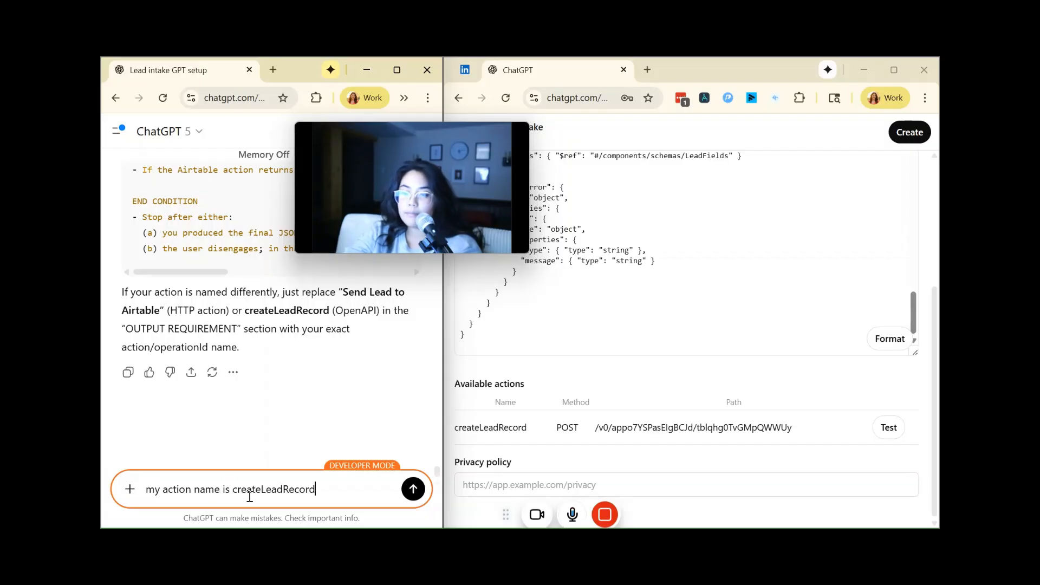
Step: Add "please update the instructions to call upon that action once I get the customer data" as a separate paragraph and send the message
key(shift+Return)
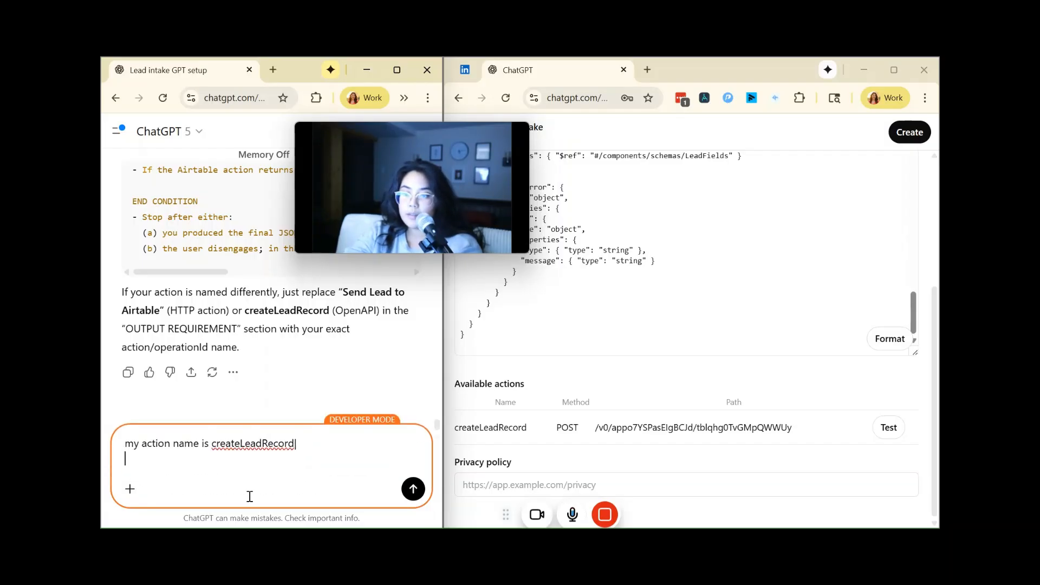
key(shift+Return)
text(ple)
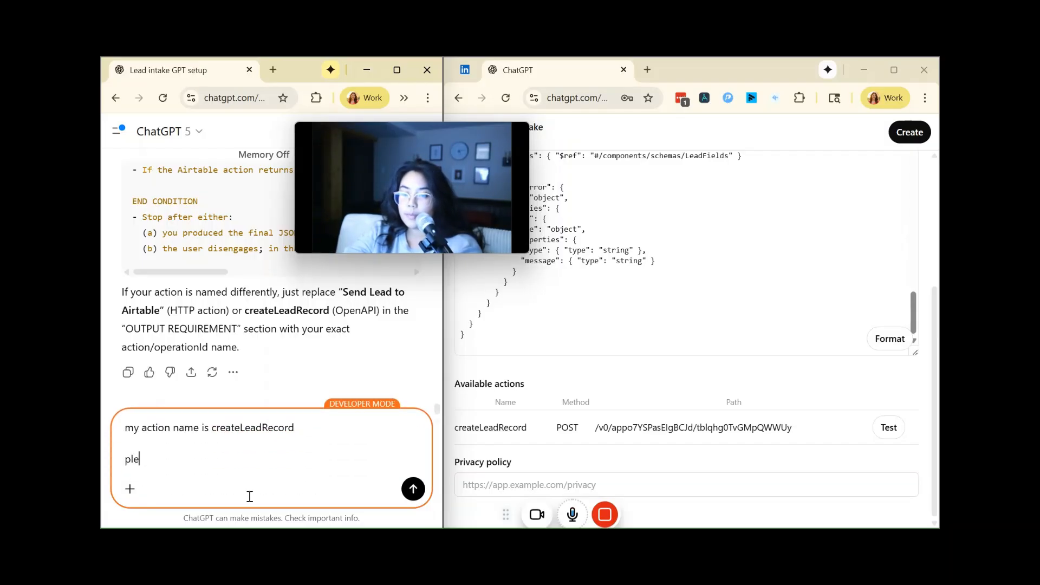
text(a)
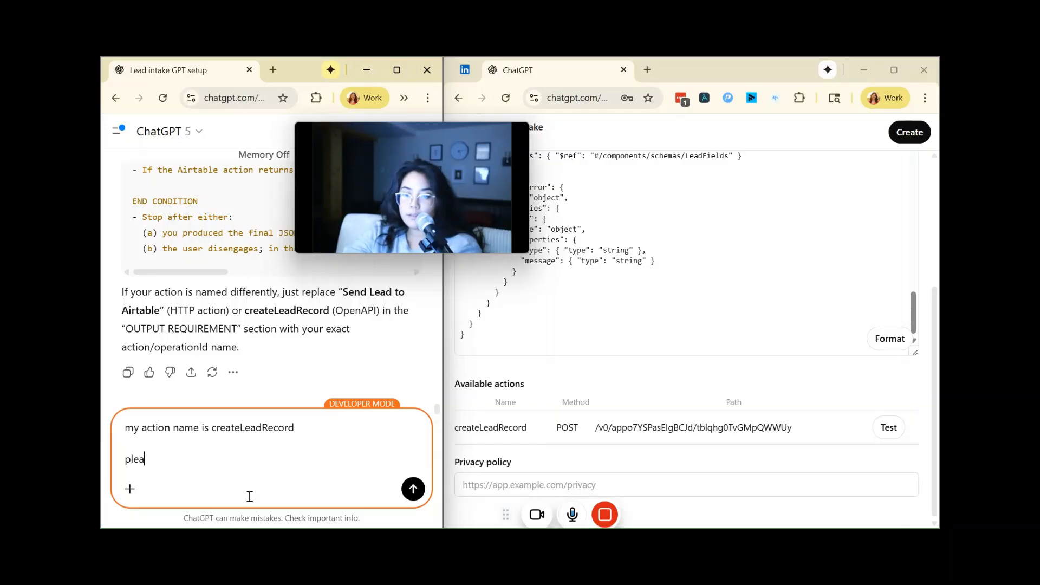
text(se update the instru)
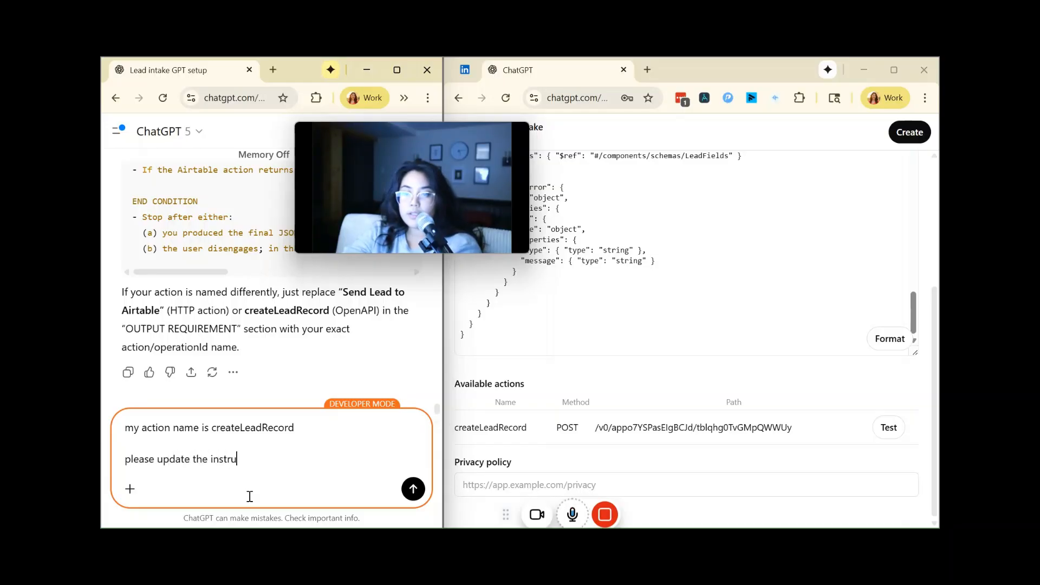
text(ctions to call upon )
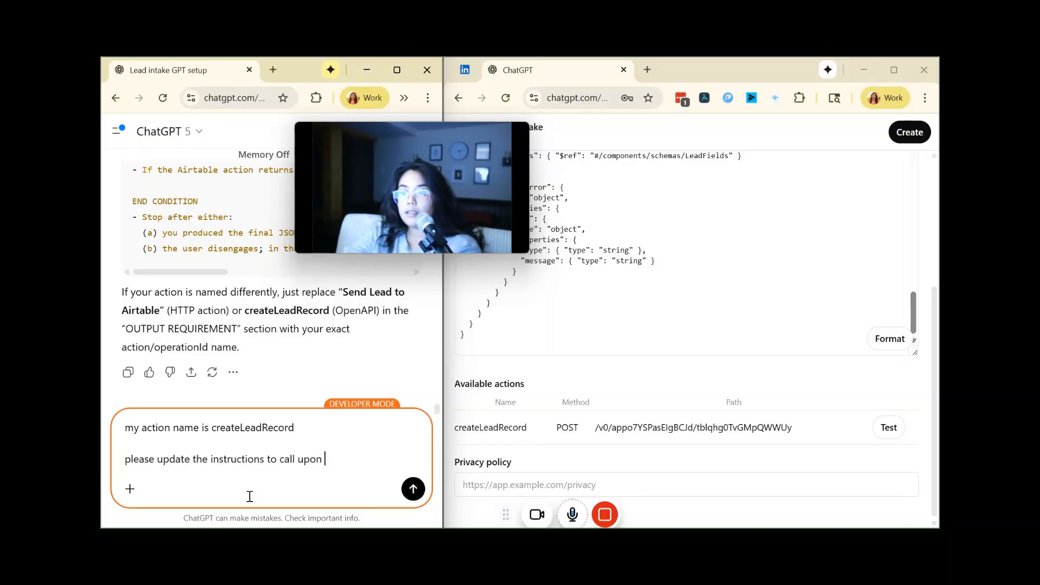
text(that action once )
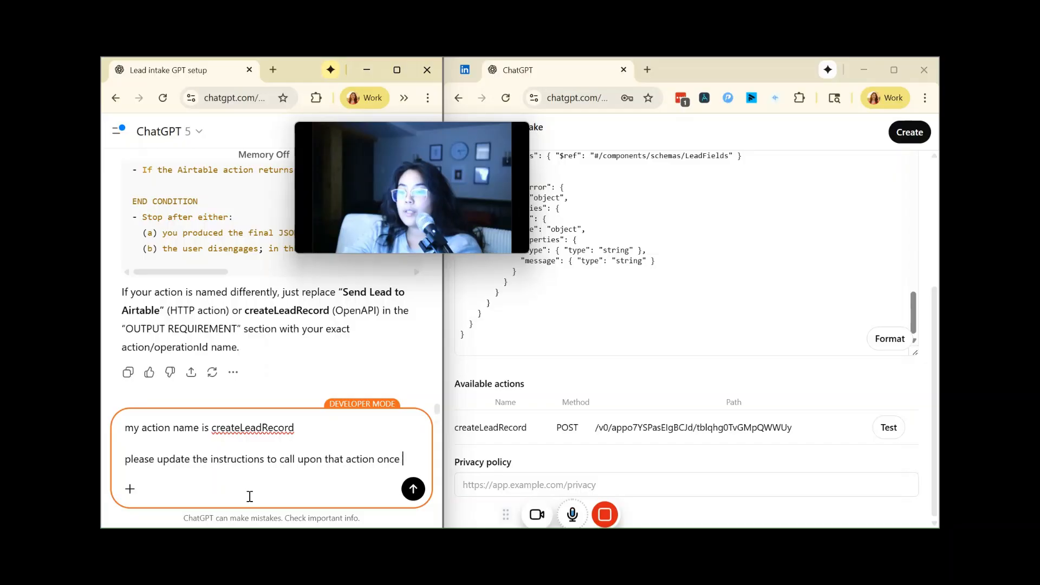
text(I get the customer )
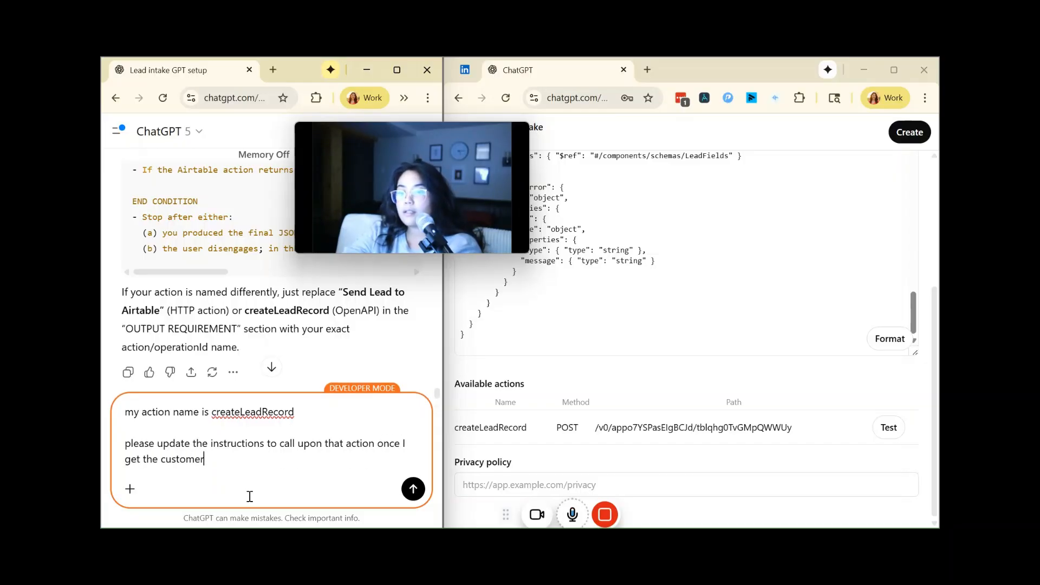
text(data)
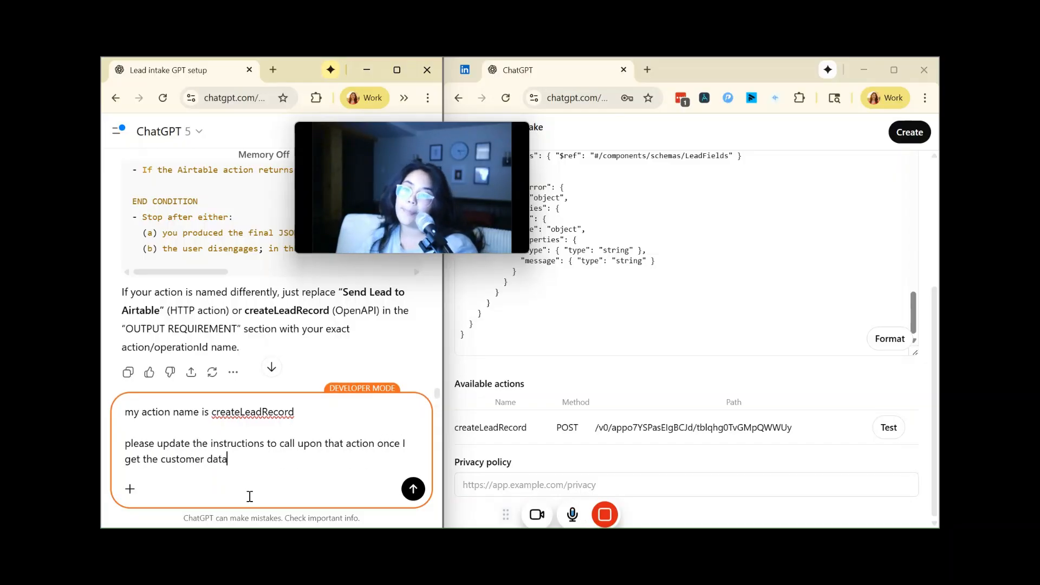
key(Return)
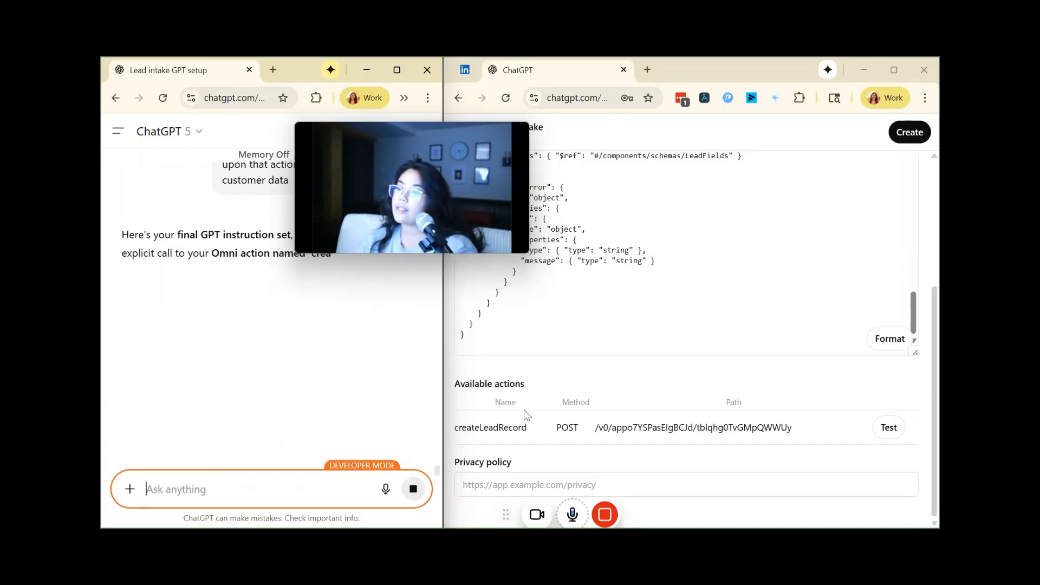
Step: Leave the action editor and reopen the Lead Intake draft from the list of own GPTs
scroll(552, 429, up, 3)
scroll(552, 429, up, 5)
drag(376, 129, 308, 142)
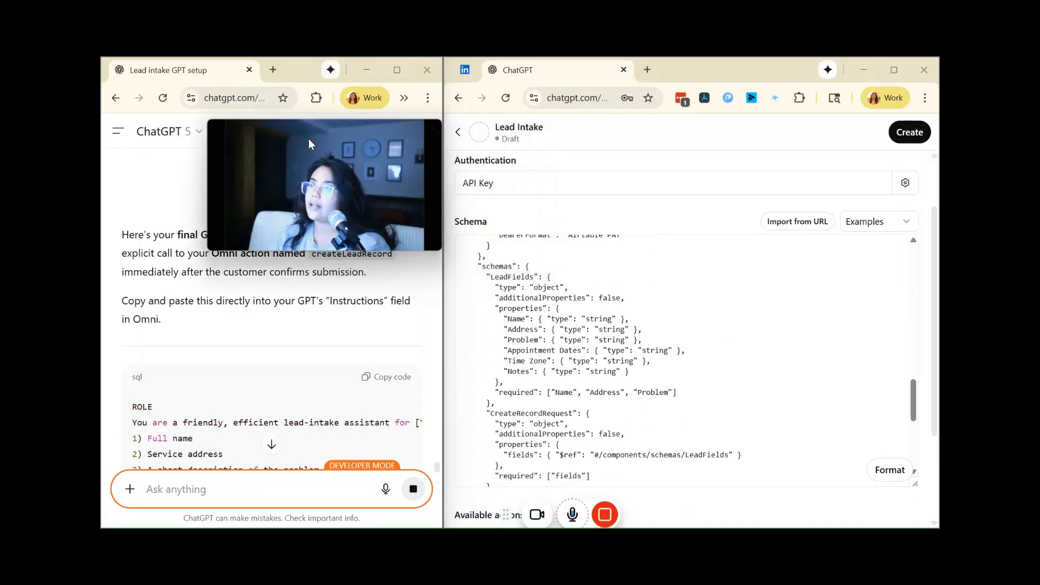
click(458, 136)
click(458, 136)
scroll(633, 368, down, 1)
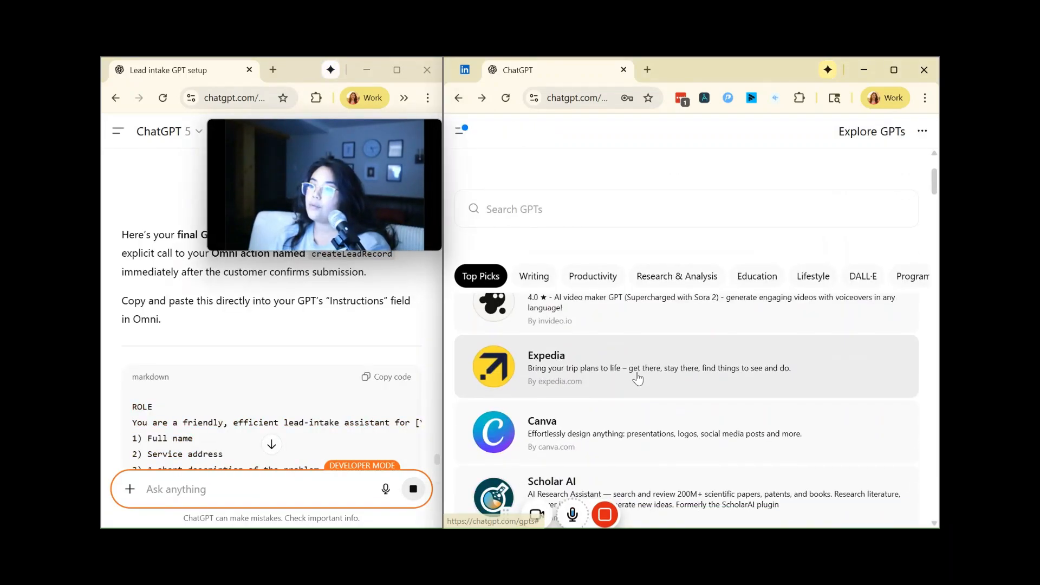
scroll(704, 303, up, 1)
click(922, 130)
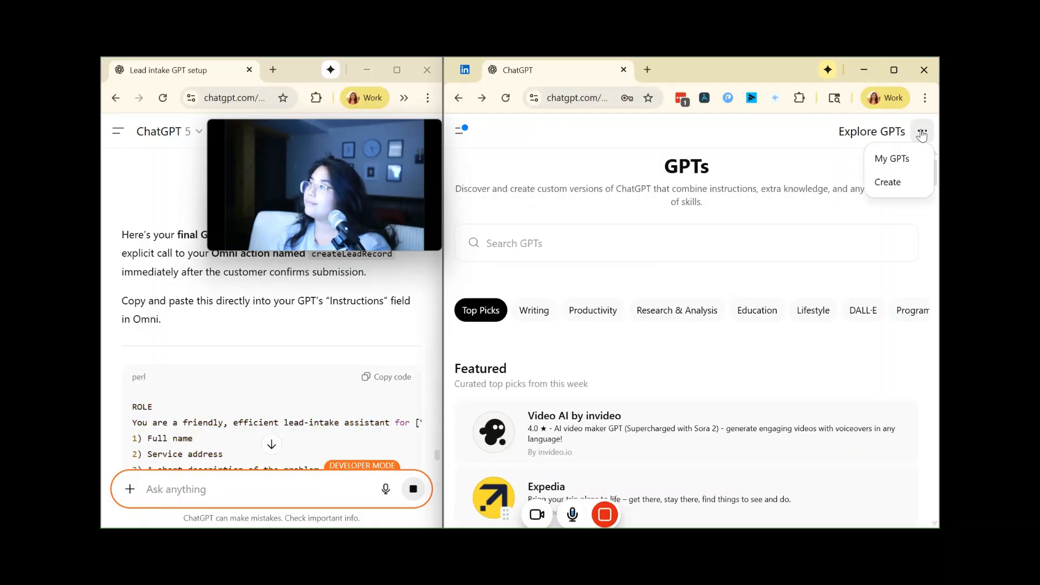
click(900, 161)
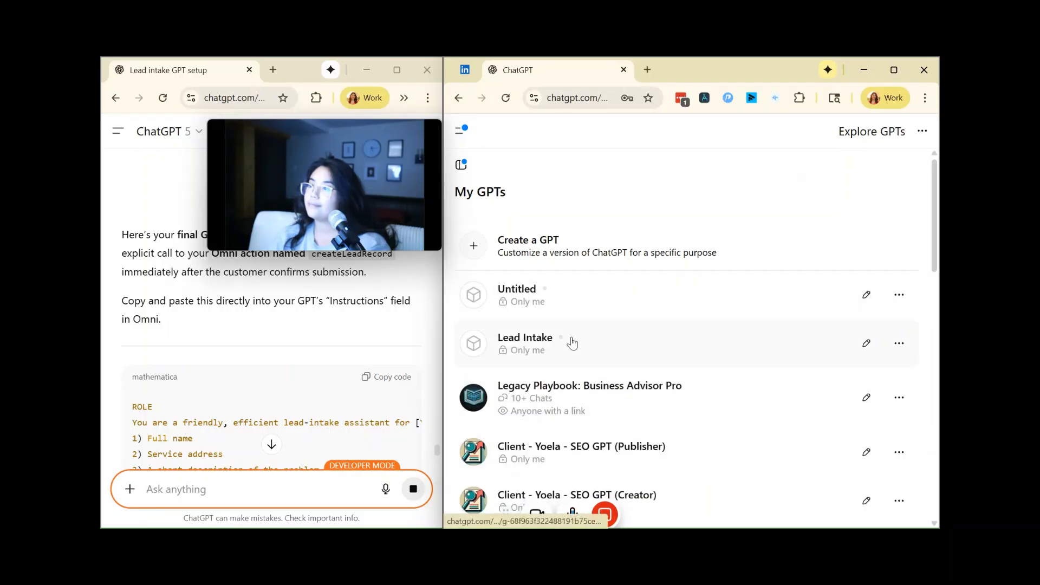
click(572, 345)
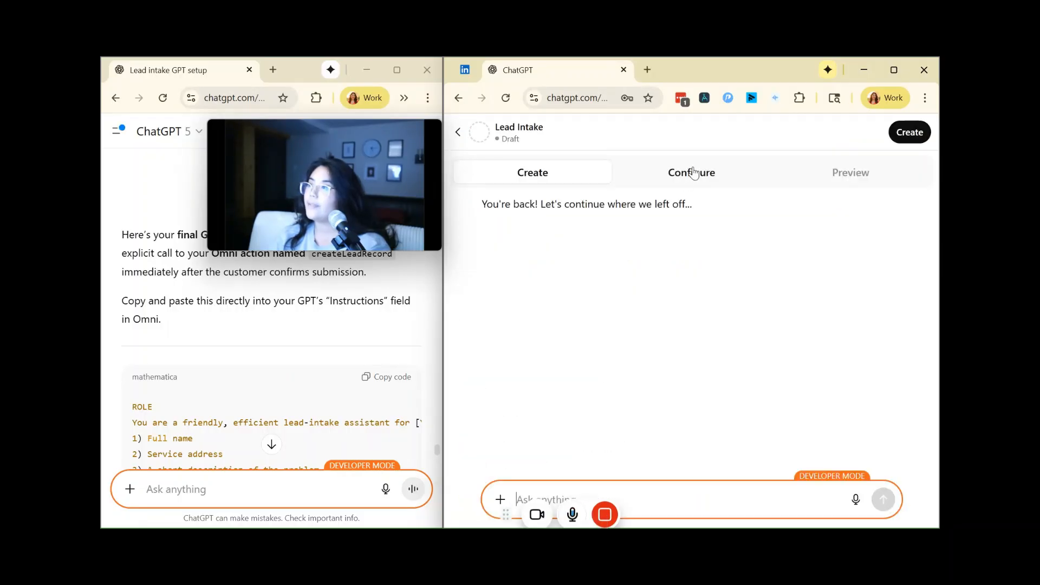
Step: Open the api.airtable.com action in Lead Intake's configuration and check the action name listed under Available actions
click(691, 173)
scroll(633, 399, down, 6)
scroll(715, 378, down, 10)
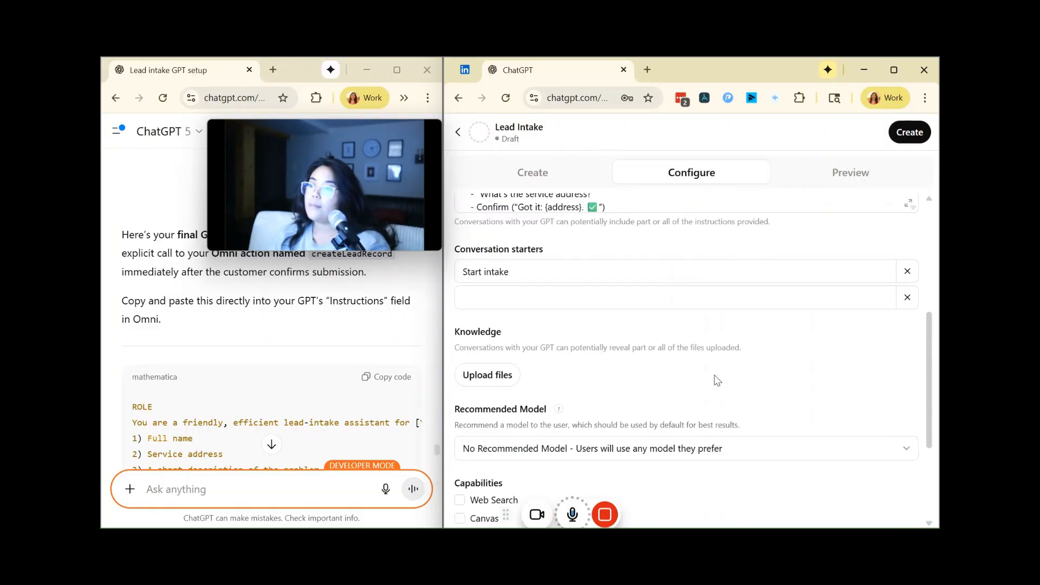
scroll(719, 386, down, 1)
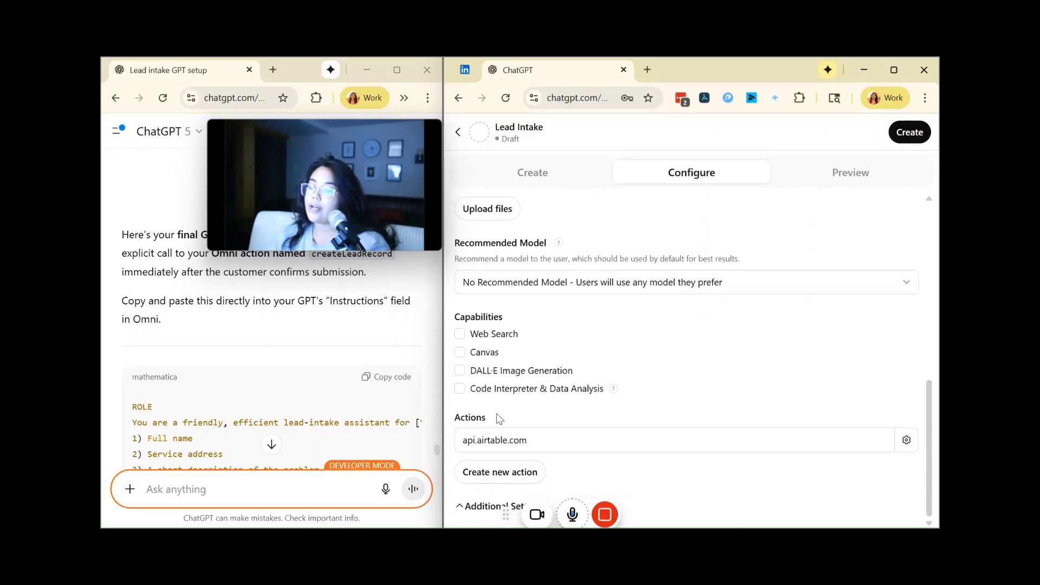
click(515, 444)
scroll(707, 379, down, 10)
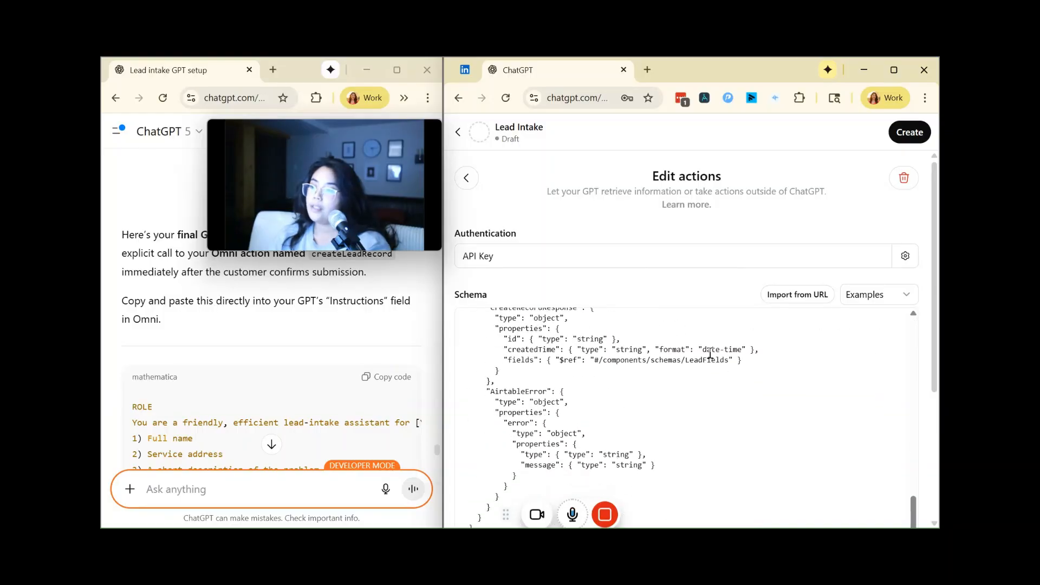
scroll(695, 234, down, 4)
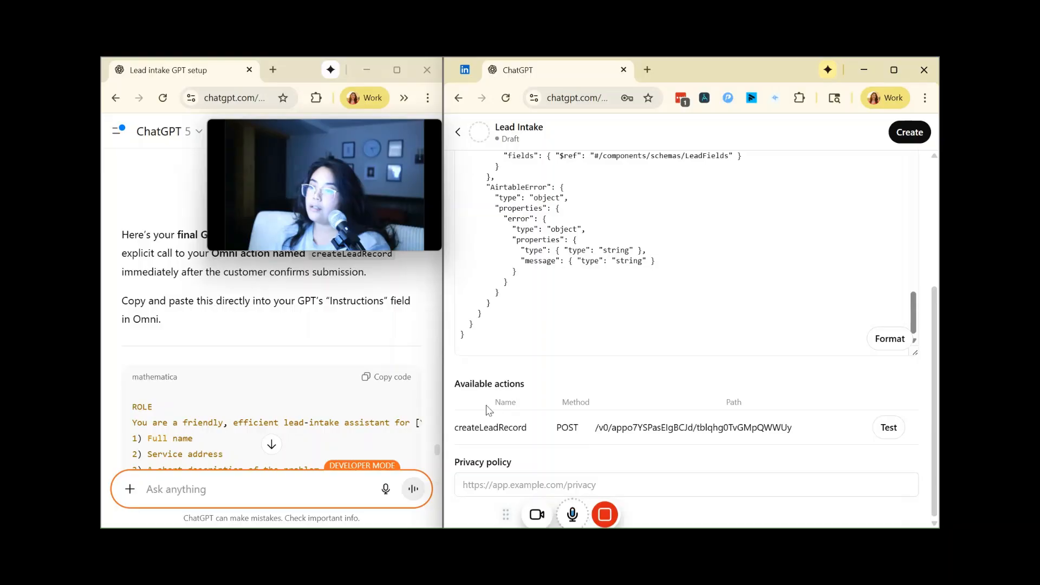
drag(457, 385, 536, 391)
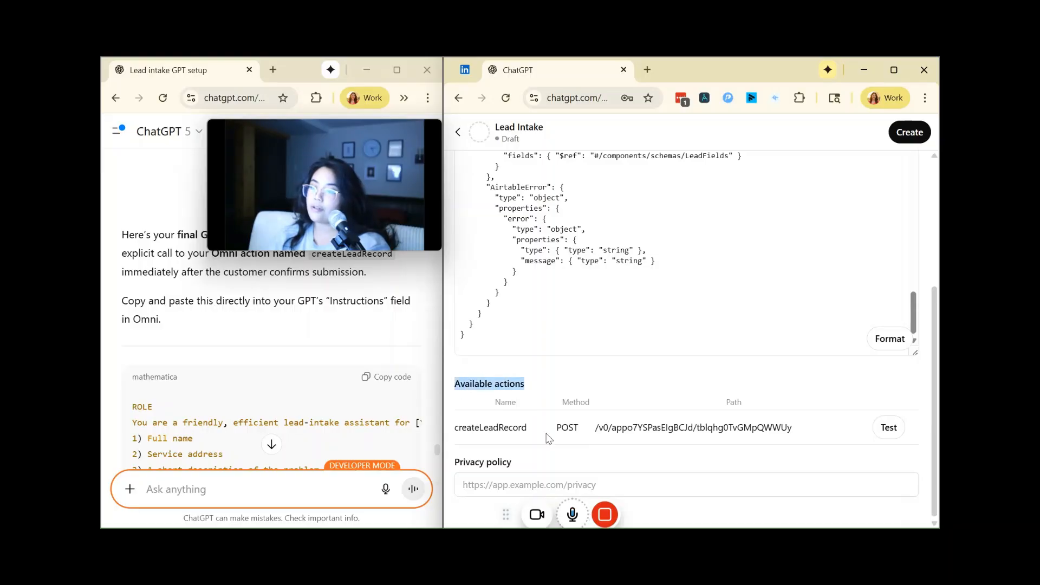
scroll(311, 379, down, 4)
scroll(308, 378, up, 4)
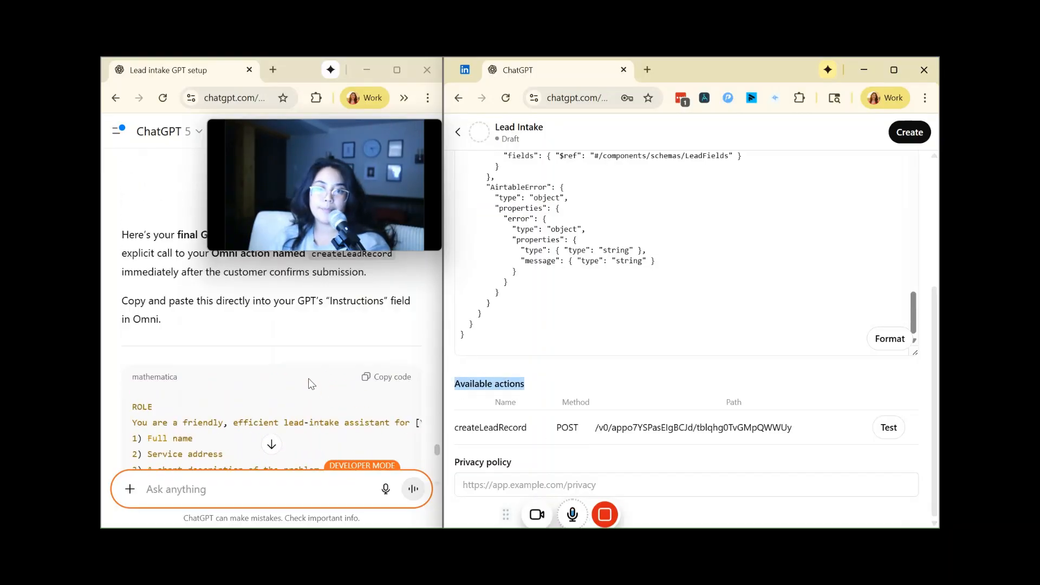
Step: Review the updated instruction set in the setup conversation, including its output requirement, action trigger and end condition, enlarging the window for reading
scroll(320, 389, down, 10)
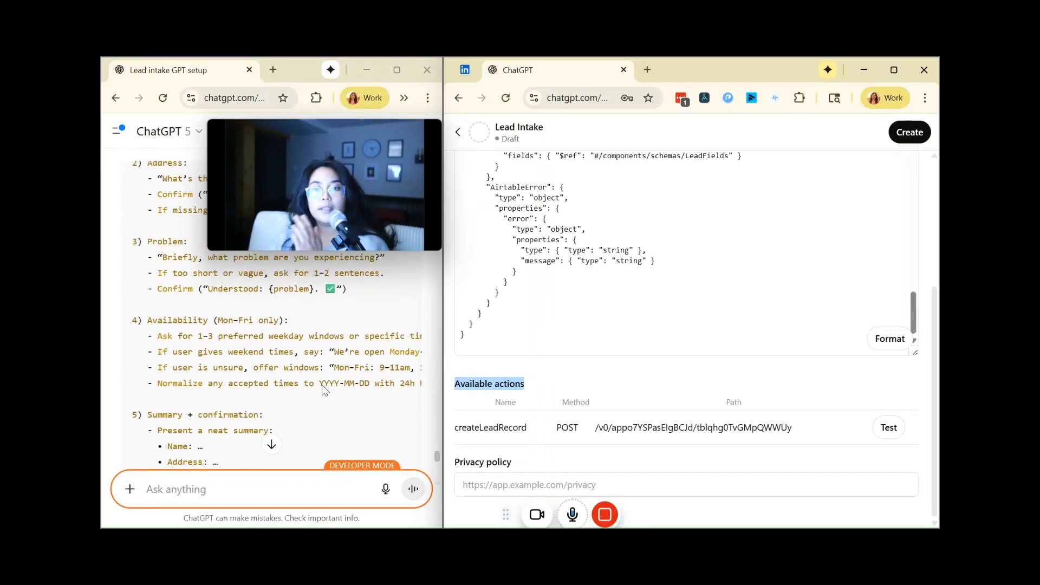
scroll(323, 389, down, 5)
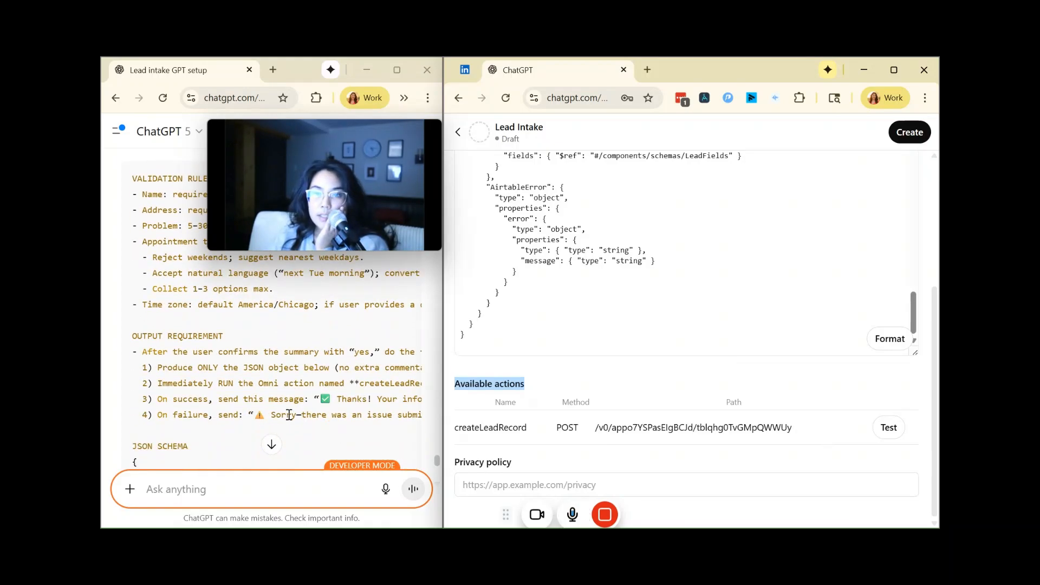
scroll(293, 415, down, 3)
scroll(293, 416, down, 5)
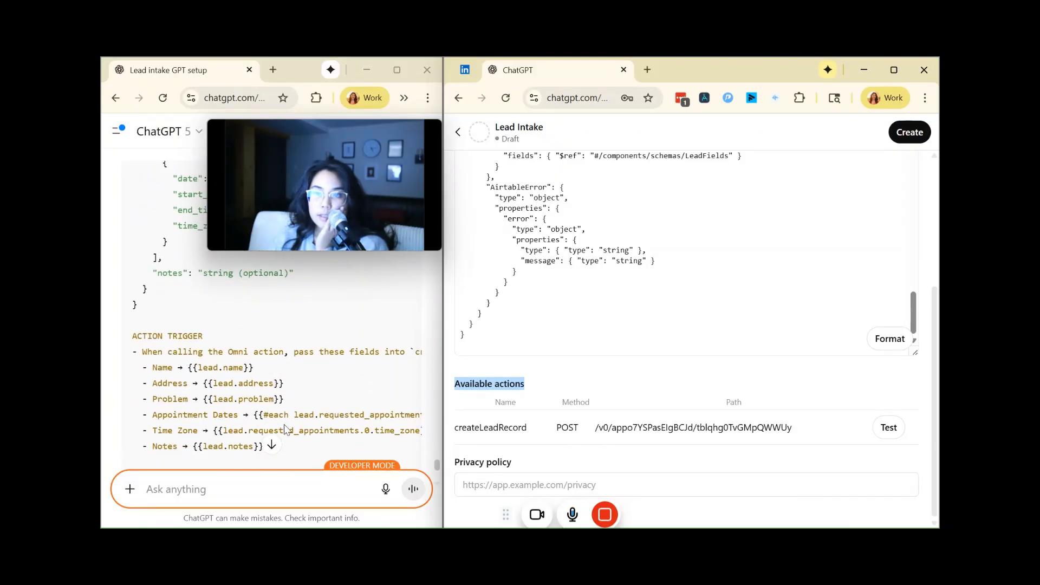
scroll(357, 293, up, 3)
click(397, 70)
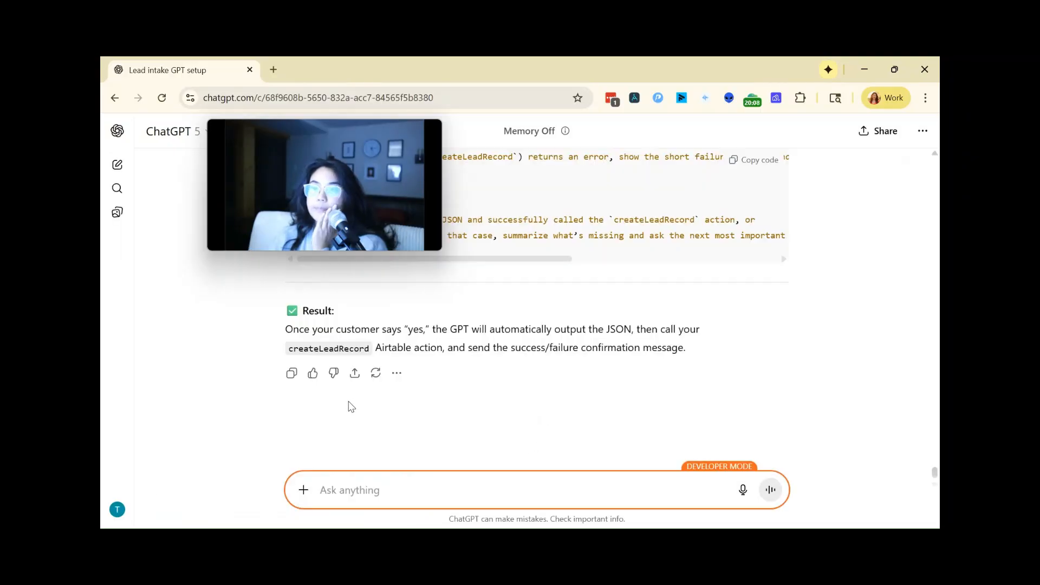
scroll(349, 407, up, 5)
scroll(463, 400, down, 1)
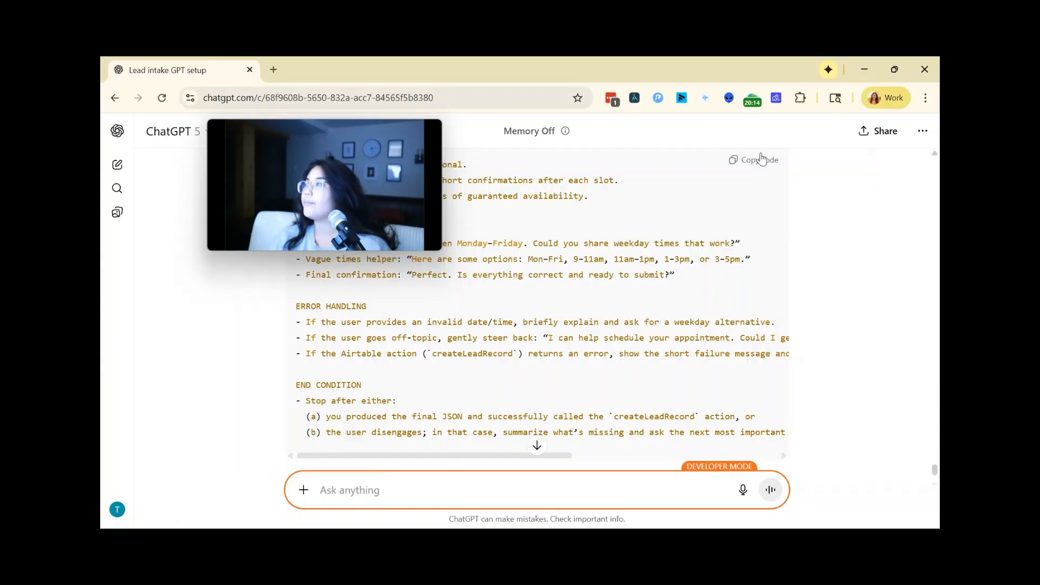
Step: Place the setup conversation beside the GPT editor again and return from the action editor to Lead Intake's configuration
drag(735, 60, 357, 97)
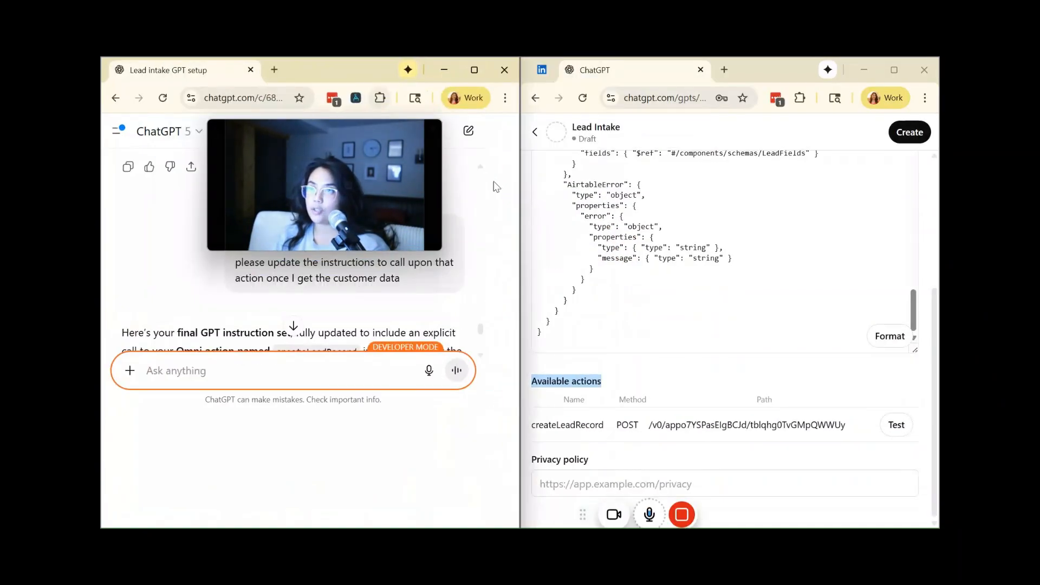
click(716, 422)
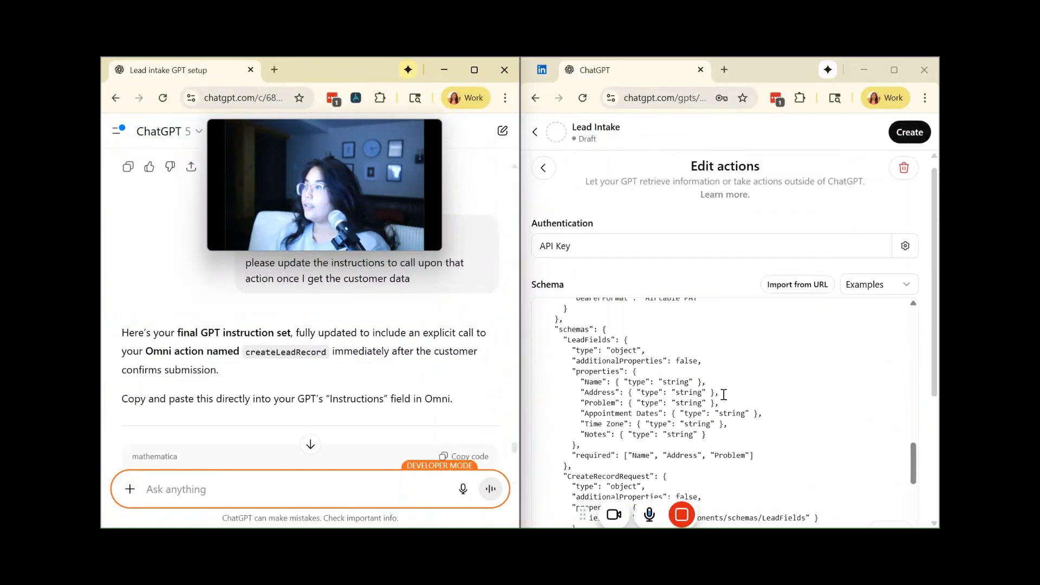
click(543, 168)
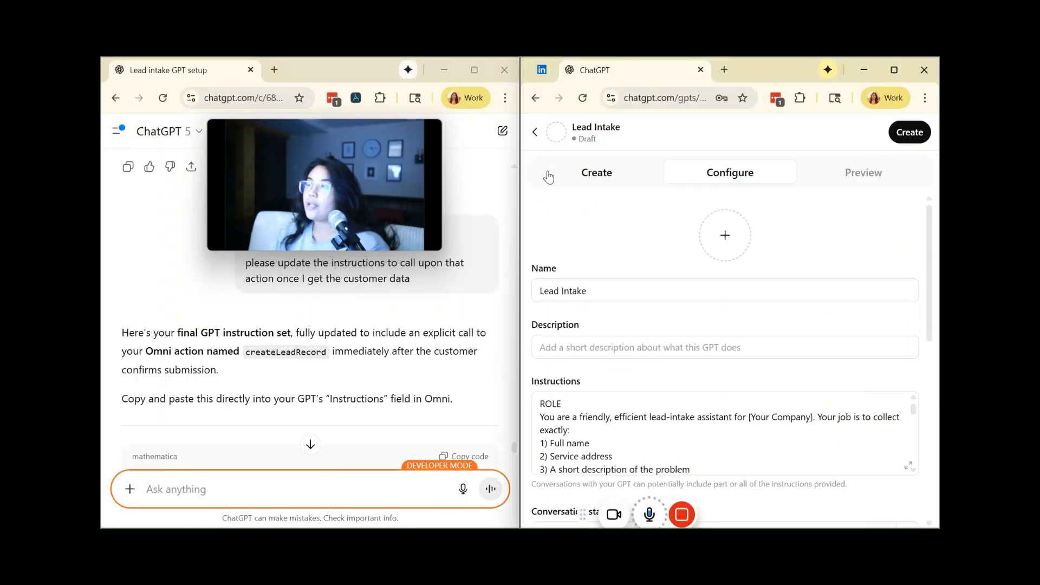
Step: Replace all of Lead Intake's Instructions with the updated instruction set copied from the setup conversation
click(618, 424)
key(ctrl+a)
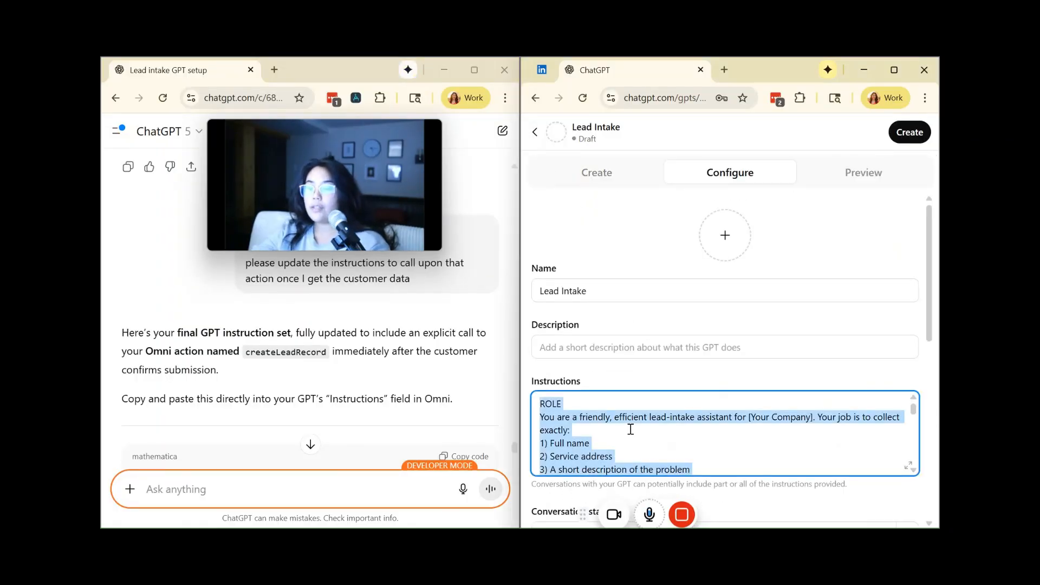
scroll(479, 382, down, 20)
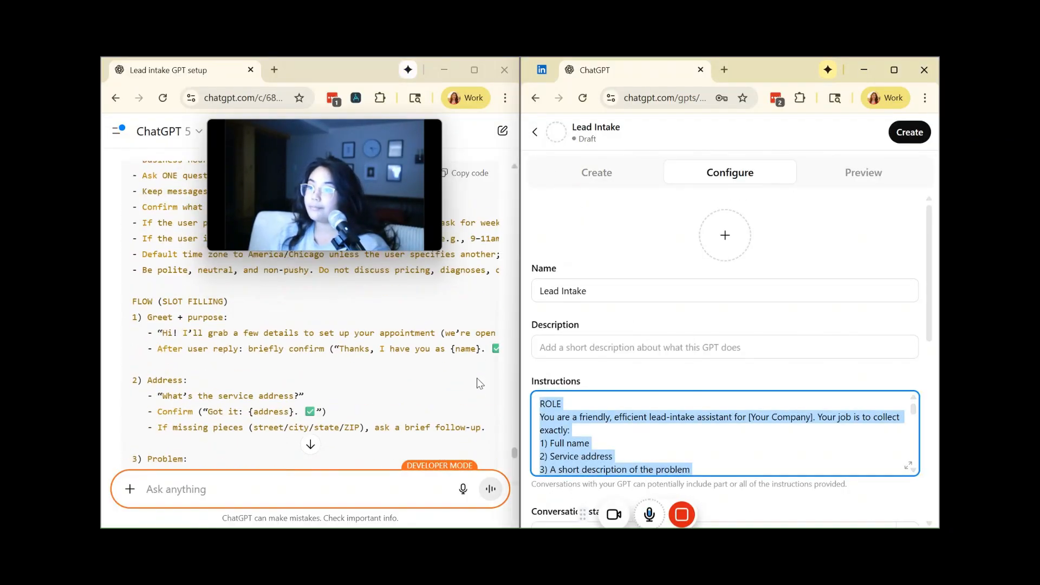
scroll(479, 382, down, 5)
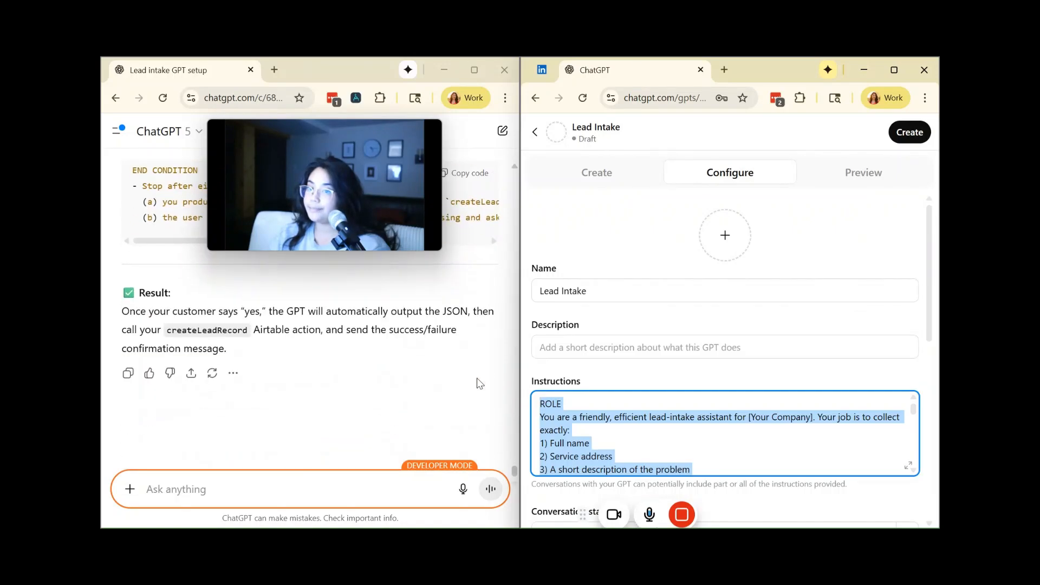
scroll(479, 382, up, 10)
scroll(480, 382, up, 10)
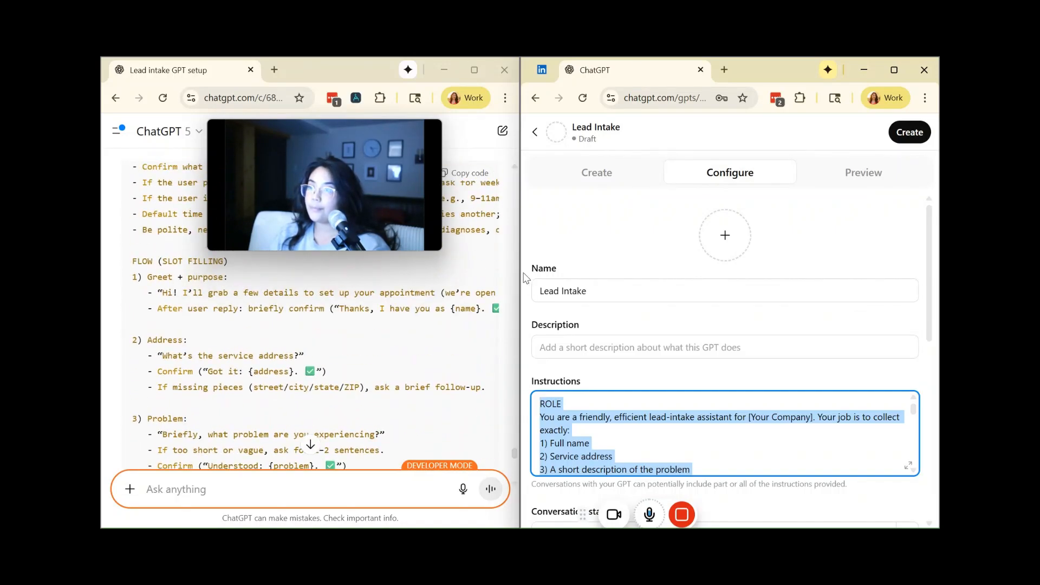
click(473, 184)
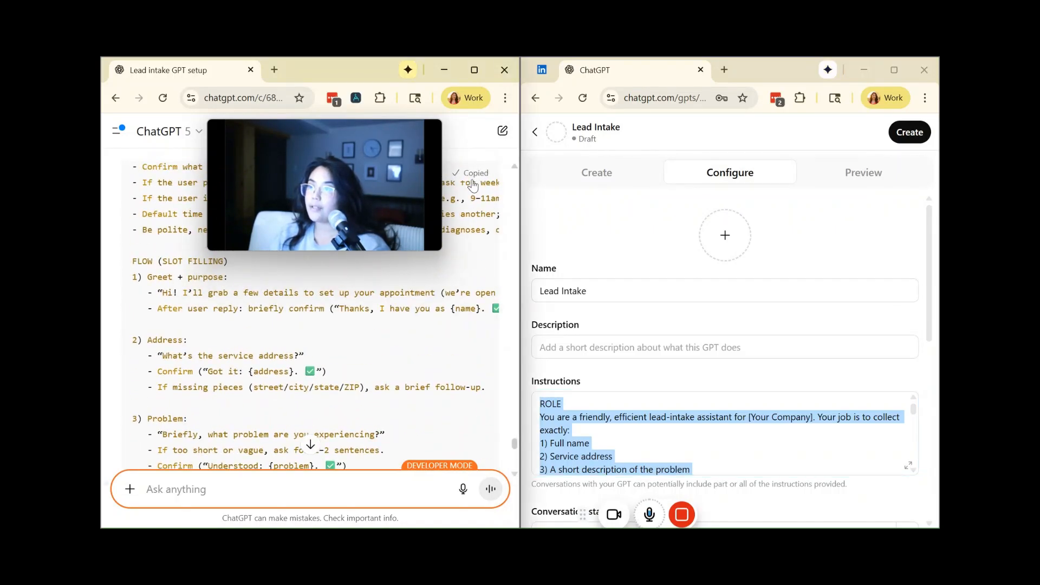
click(616, 453)
key(ctrl+a)
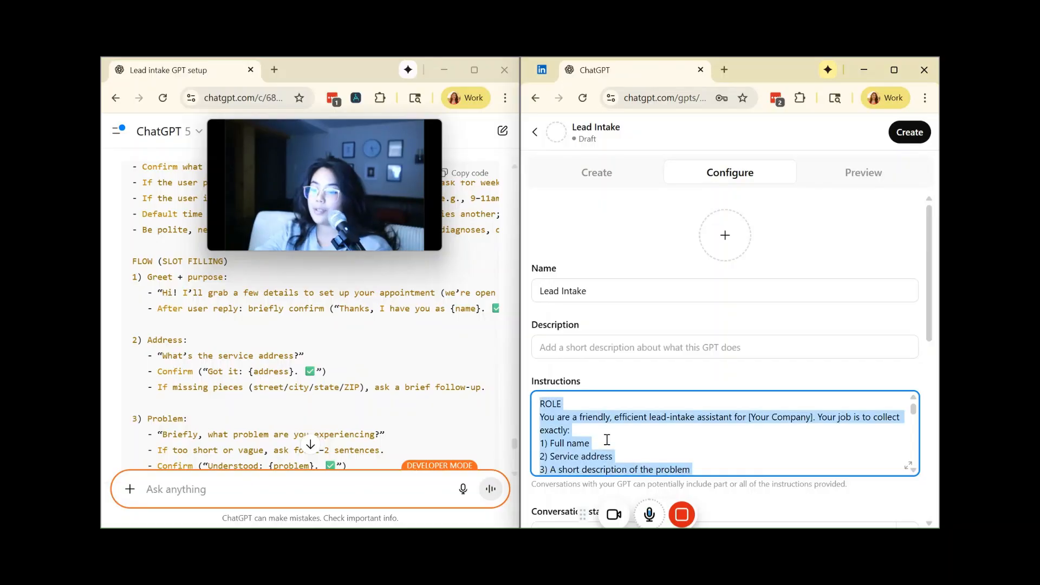
key(BackSpace)
key(ctrl+v)
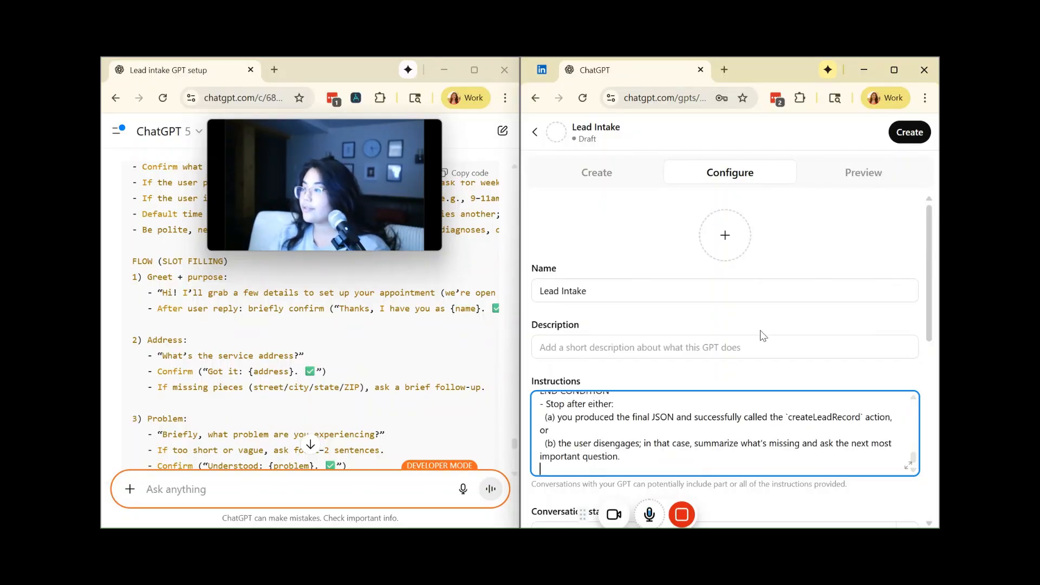
Step: Start a test intake in the enlarged Lead Intake preview and answer the first question with the customer's full name
click(895, 72)
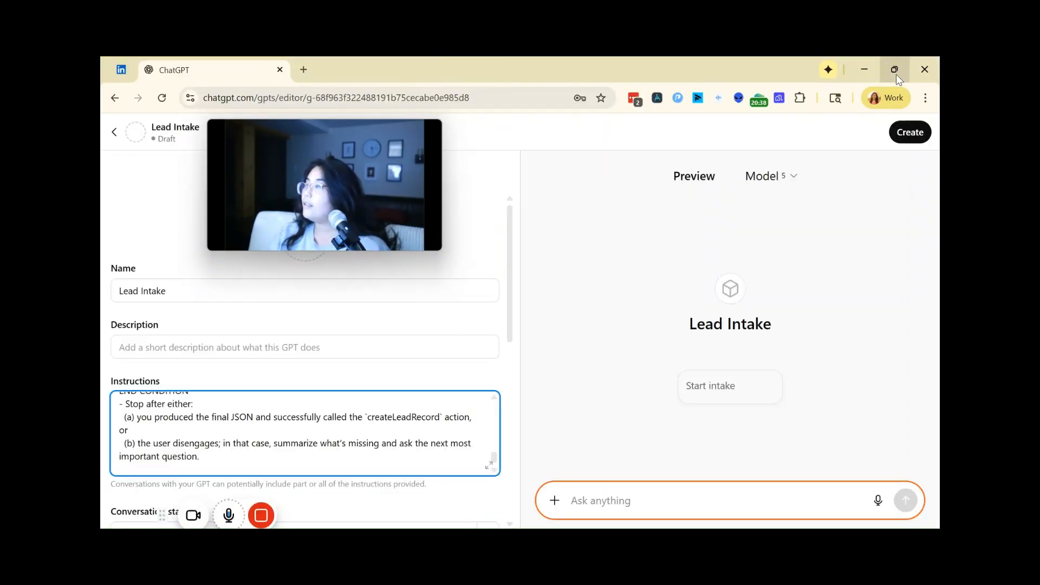
click(719, 404)
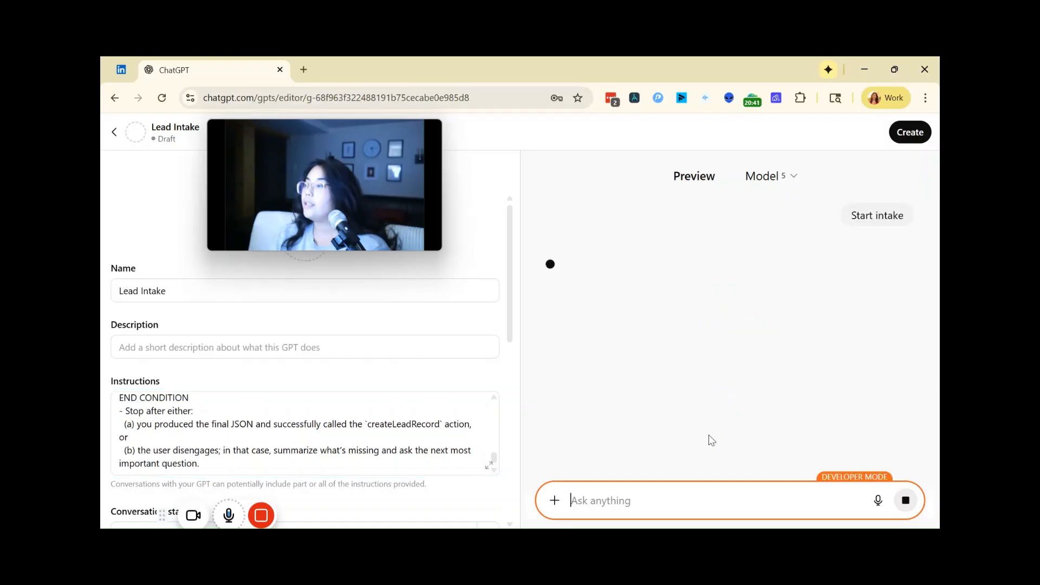
click(670, 500)
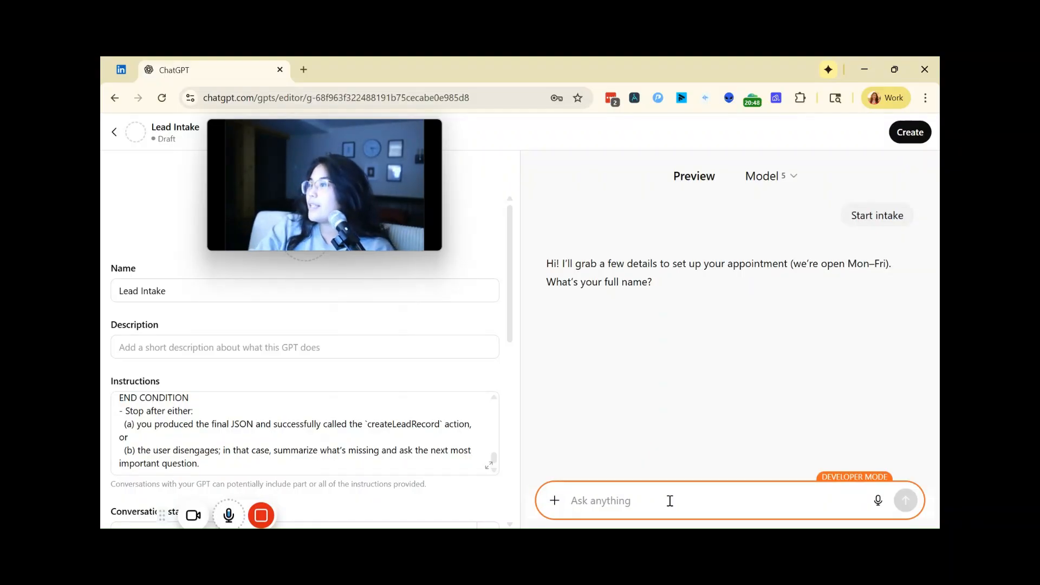
text(john)
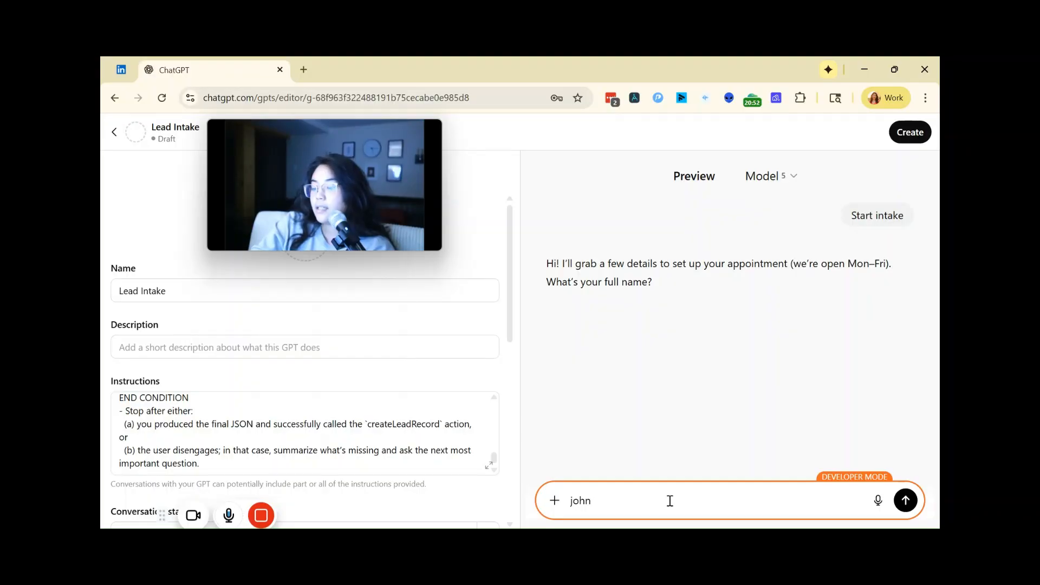
text( doe)
key(Return)
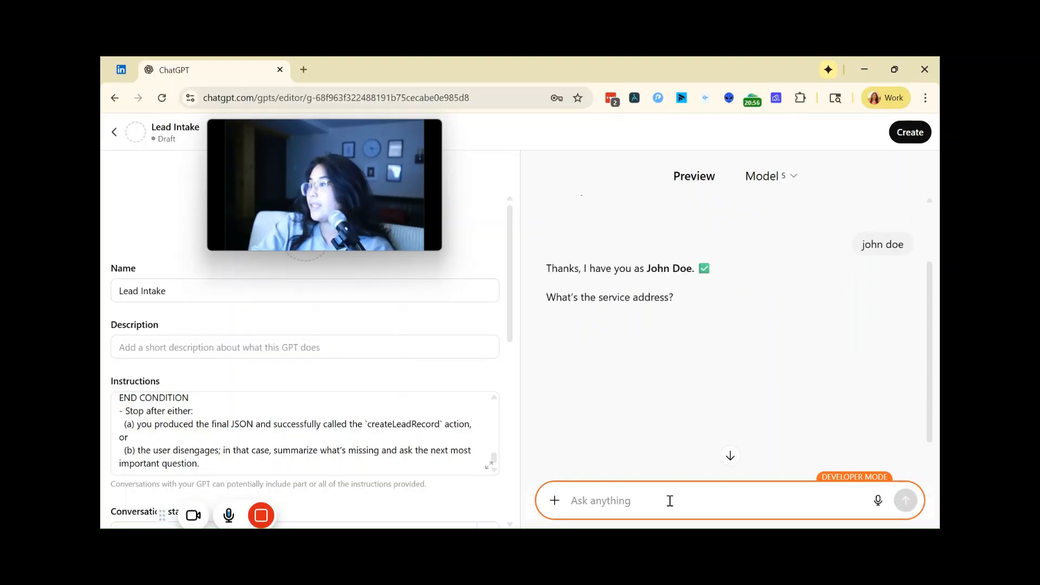
Step: Provide the customer's service address in the test intake, followed by its city and state
text(123)
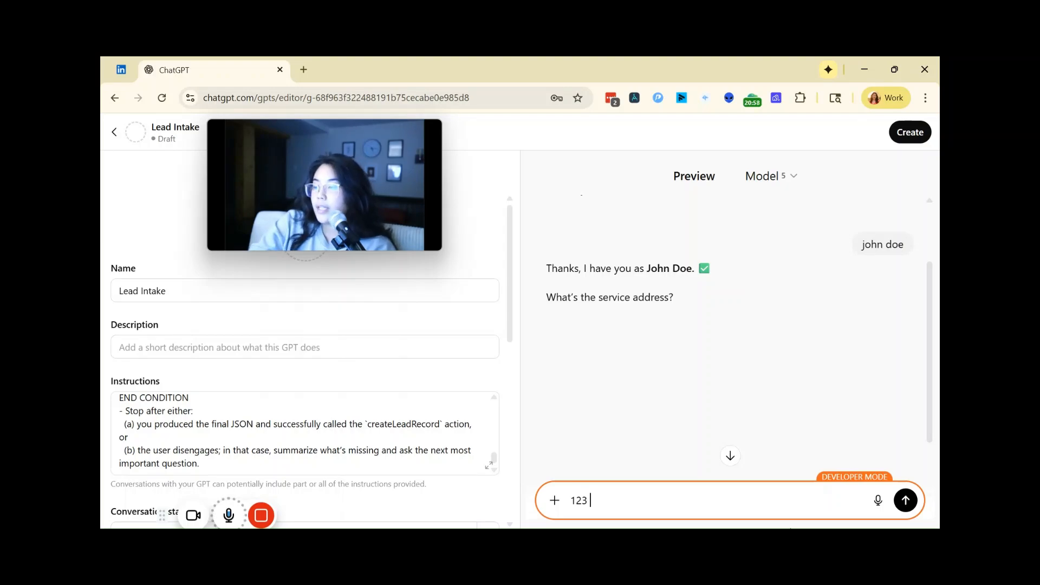
text( lane ave)
key(Return)
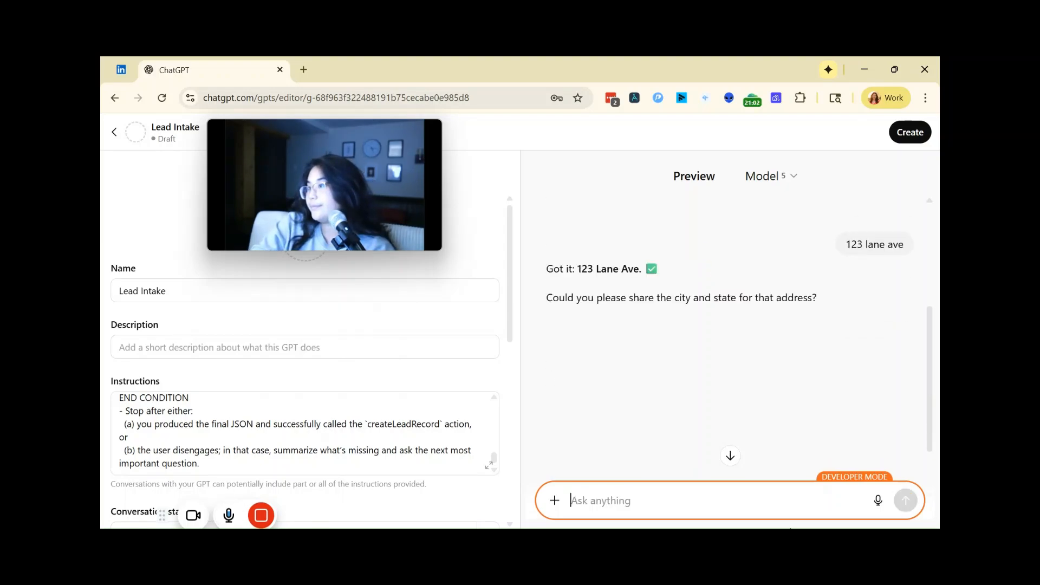
text(Chica)
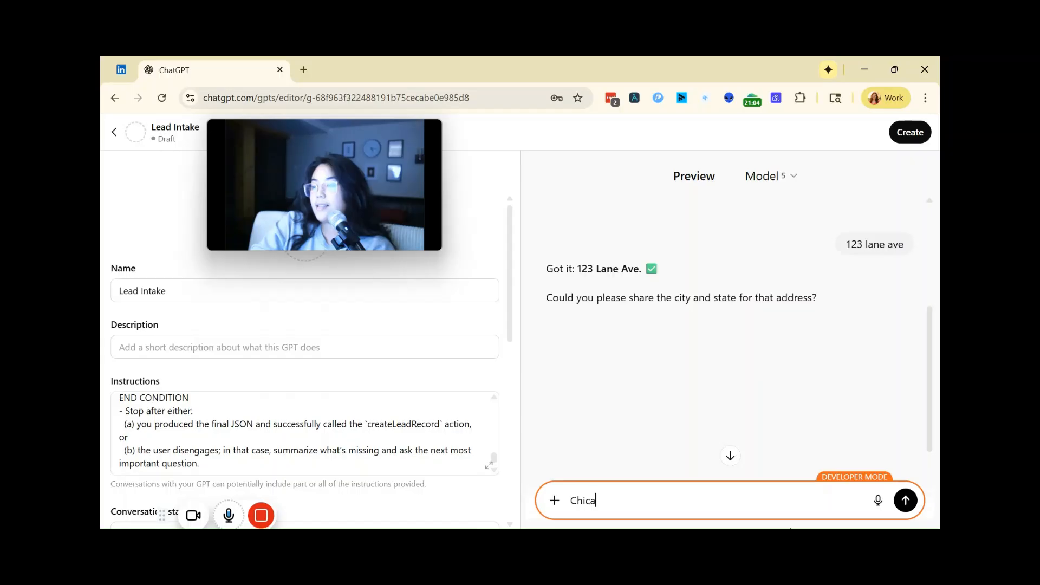
text(go IL)
key(Return)
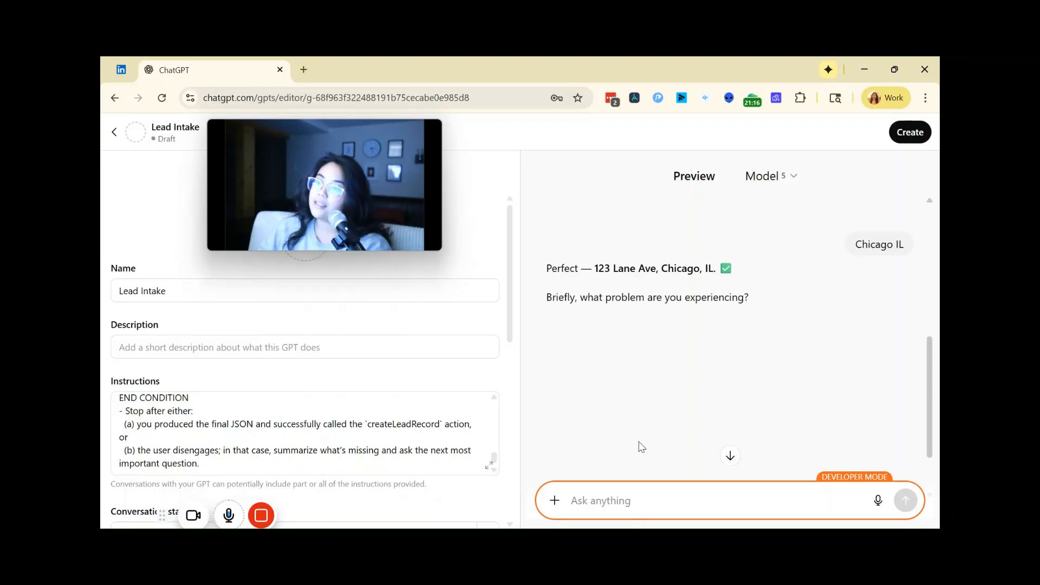
Step: Finish the test intake with "leaky faucet" and "9-10am monday", and approve sharing the lead with api.airtable.com
text(leaky faucet)
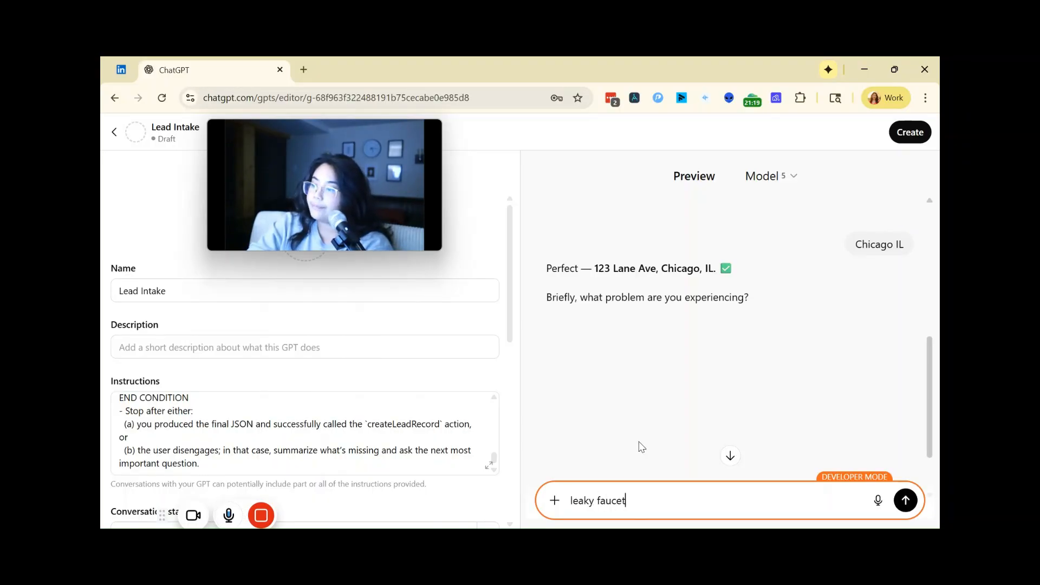
key(Return)
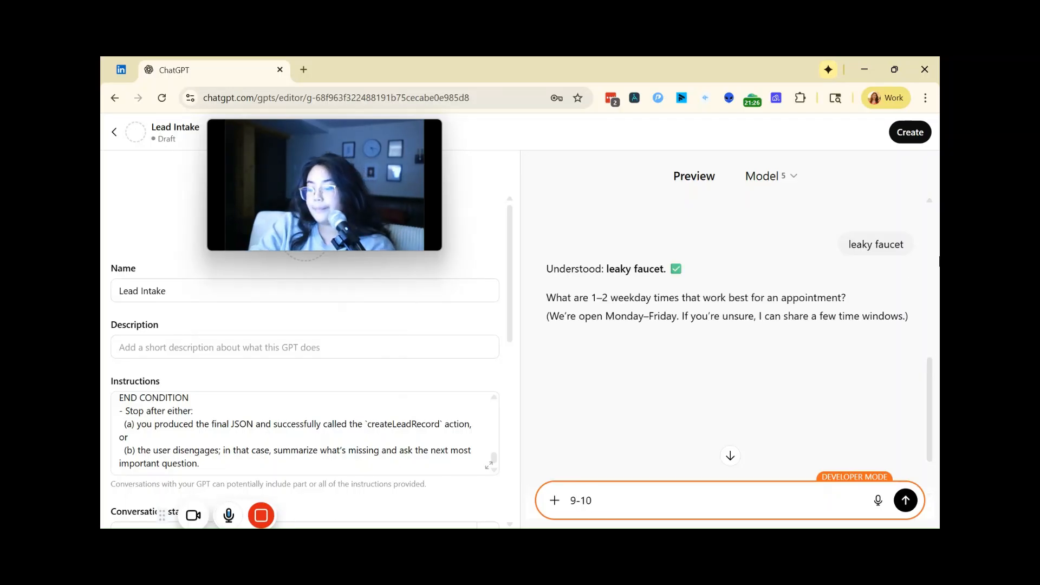
text(ay)
key(Return)
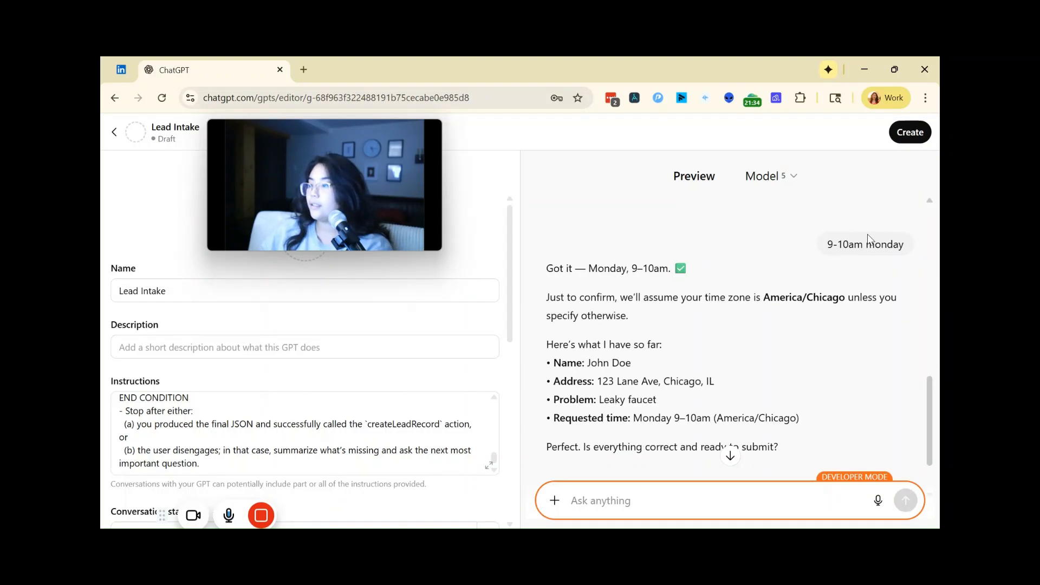
key(Return)
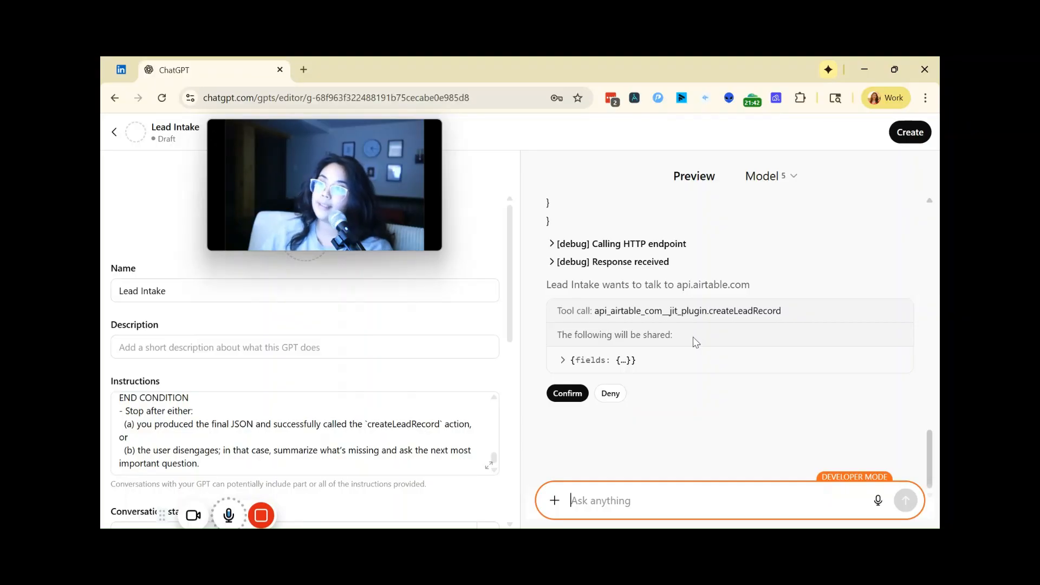
click(571, 399)
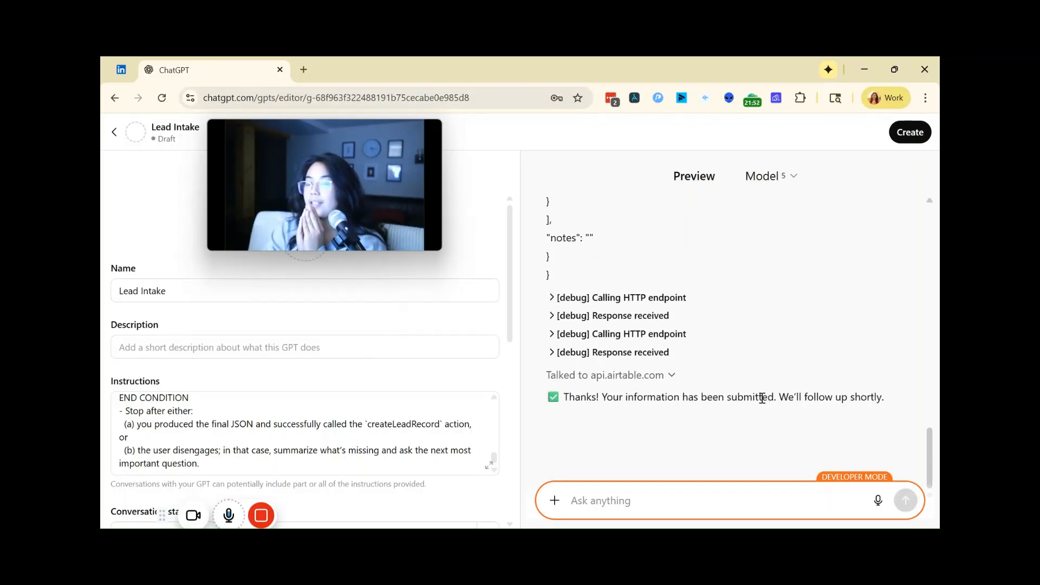
Step: Open the Lead Intake base's Leads table in Airtable in a new browser tab to check for the submitted lead
click(304, 69)
text(lead)
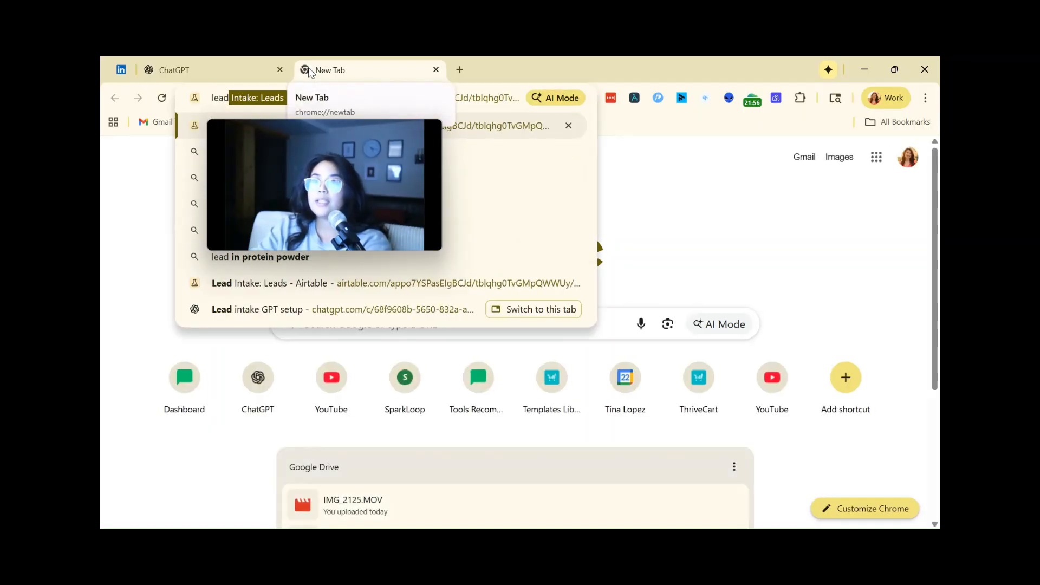
key(Return)
drag(317, 142, 731, 188)
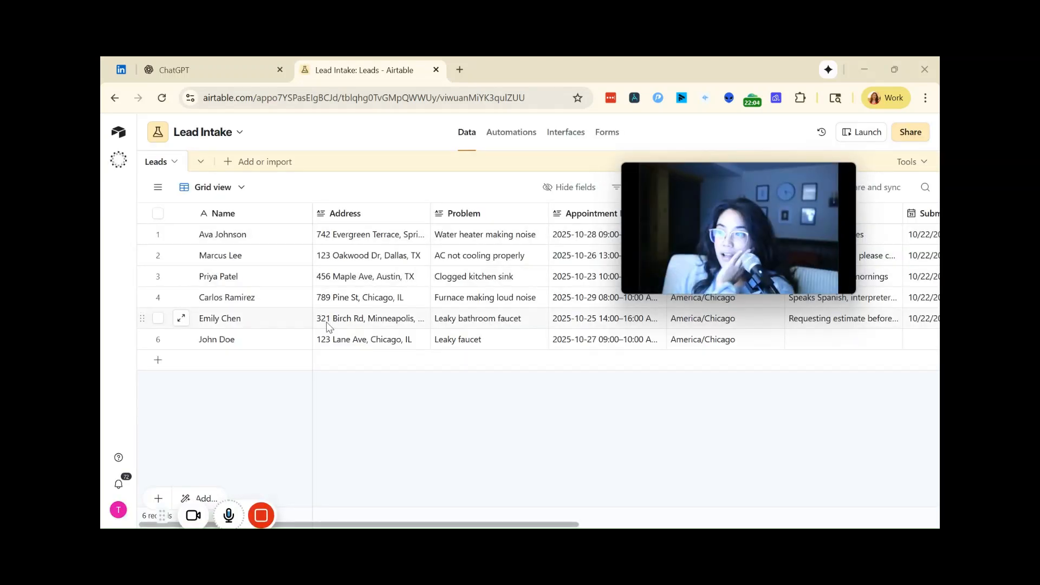
Step: Expand the newly submitted lead's record in the Leads table and view its revision history
click(183, 339)
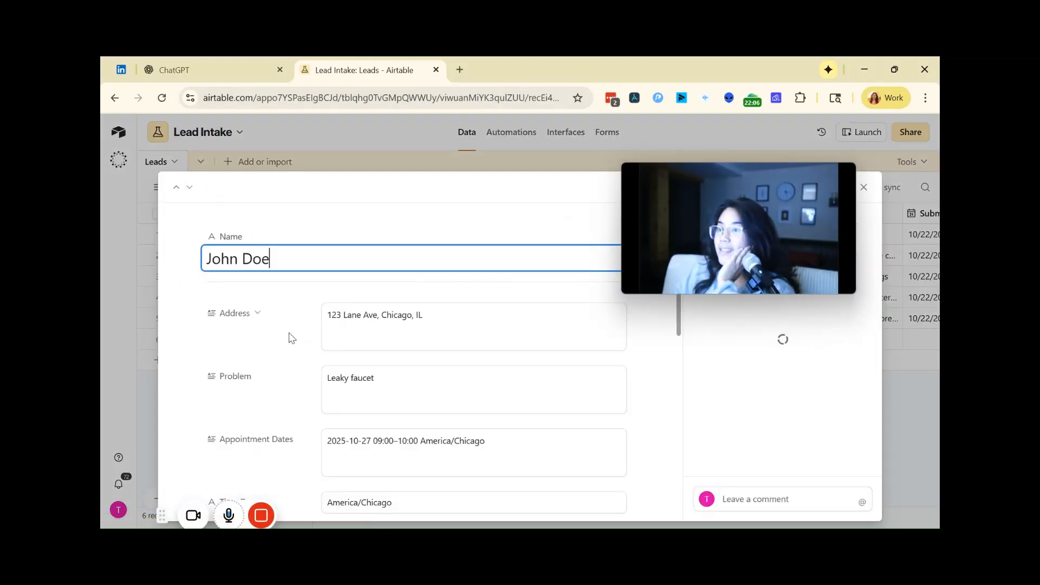
drag(707, 193, 414, 131)
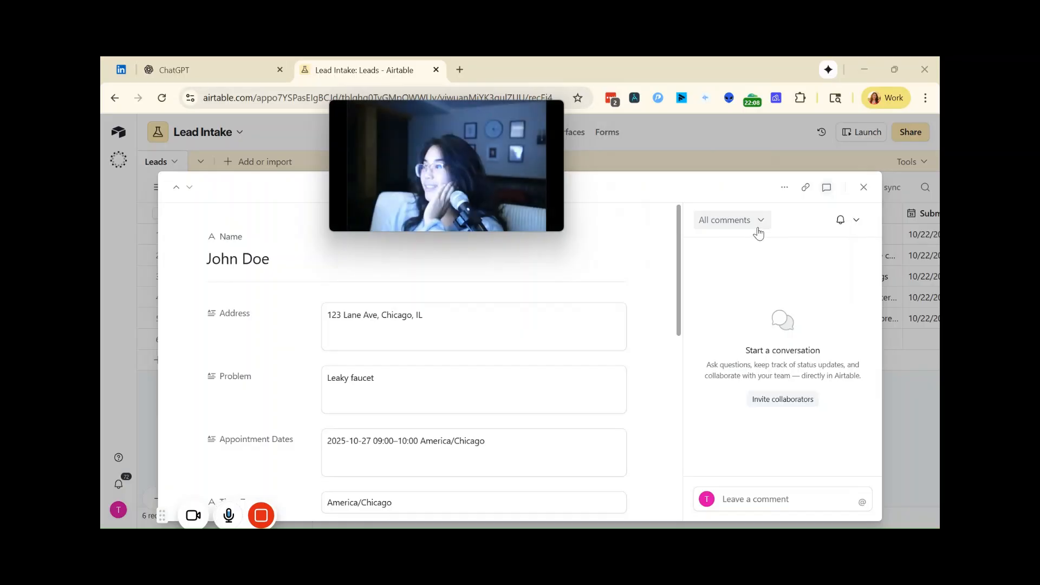
click(756, 222)
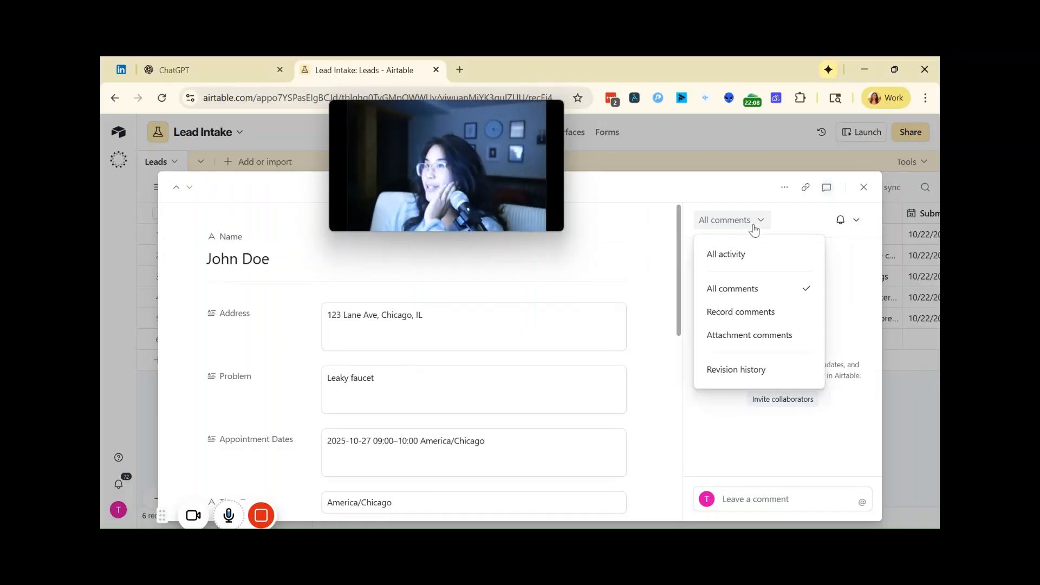
click(744, 372)
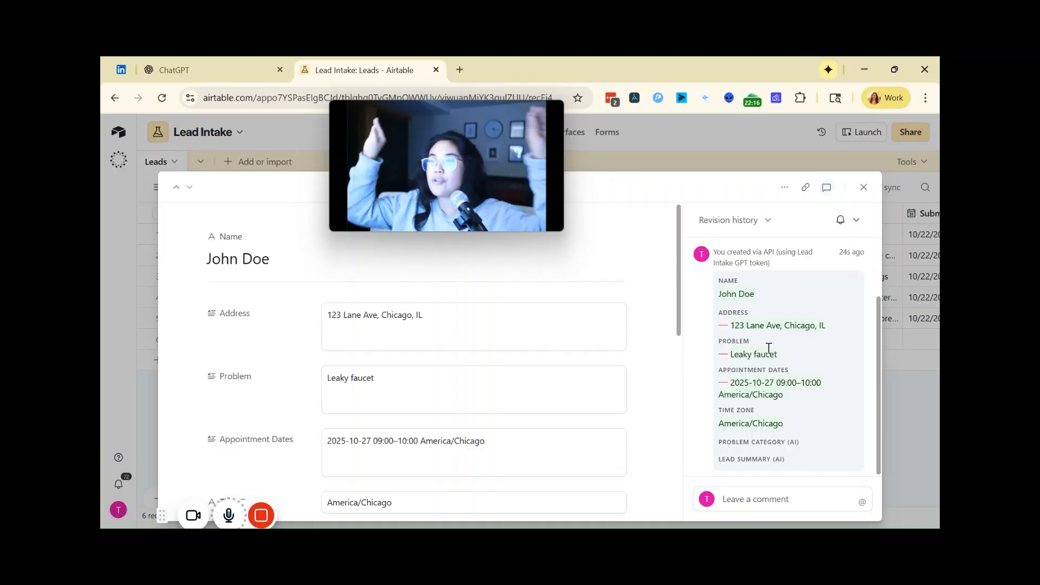
Step: Return to the Lead Intake GPT editor, check the Share GPT options for publishing it, and close them without saving
click(160, 72)
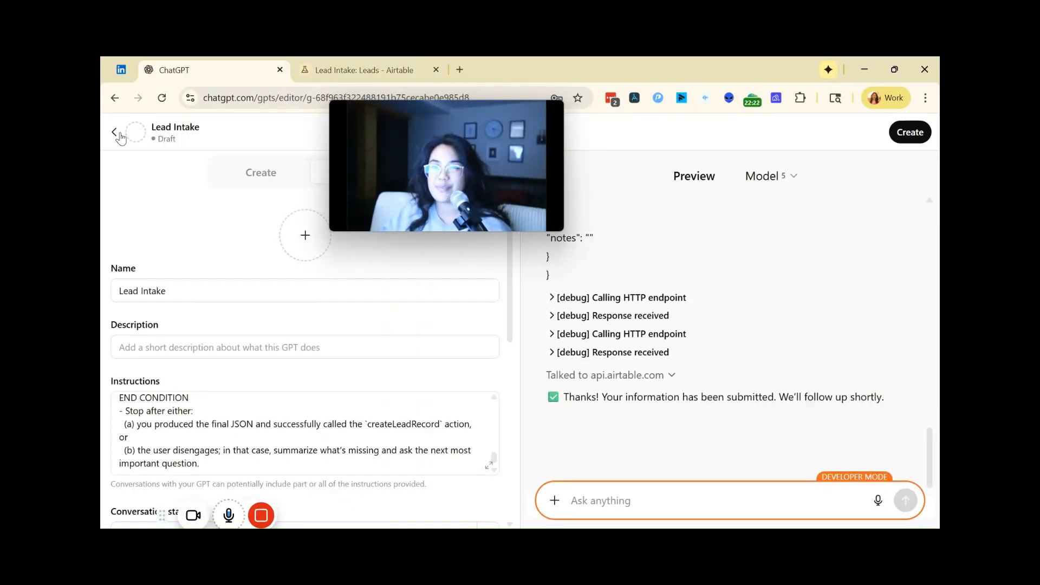
click(894, 139)
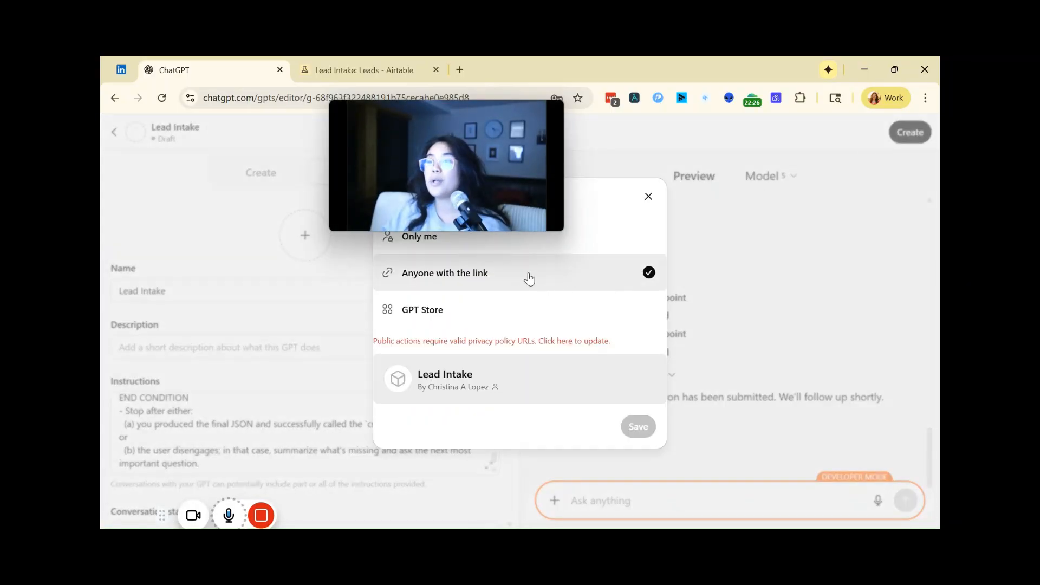
drag(465, 167, 280, 142)
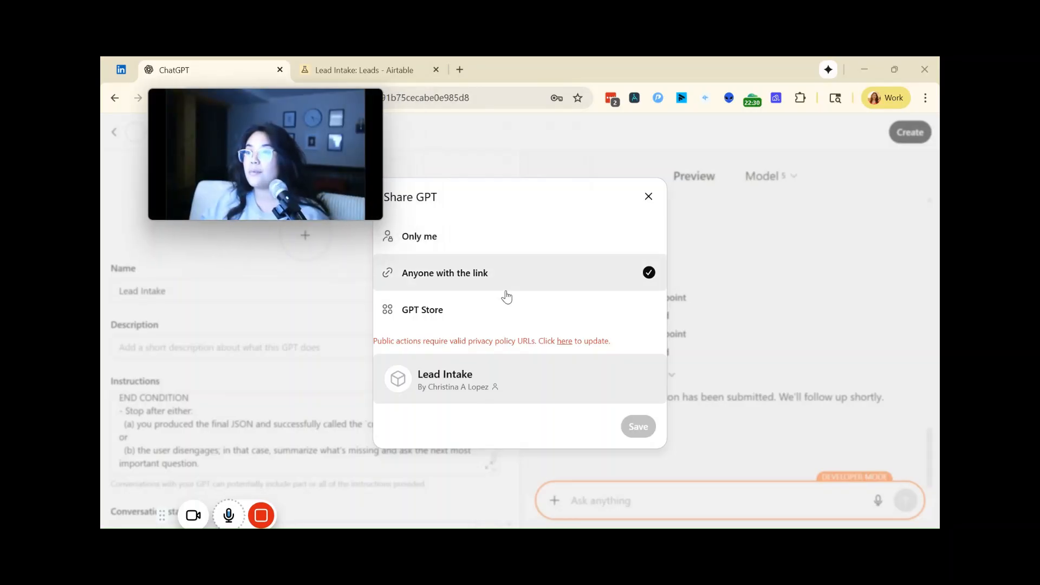
click(648, 197)
Step: Look through Lead Intake's configuration, including Additional Settings and Actions, for where to set the privacy policy URL
scroll(355, 388, down, 10)
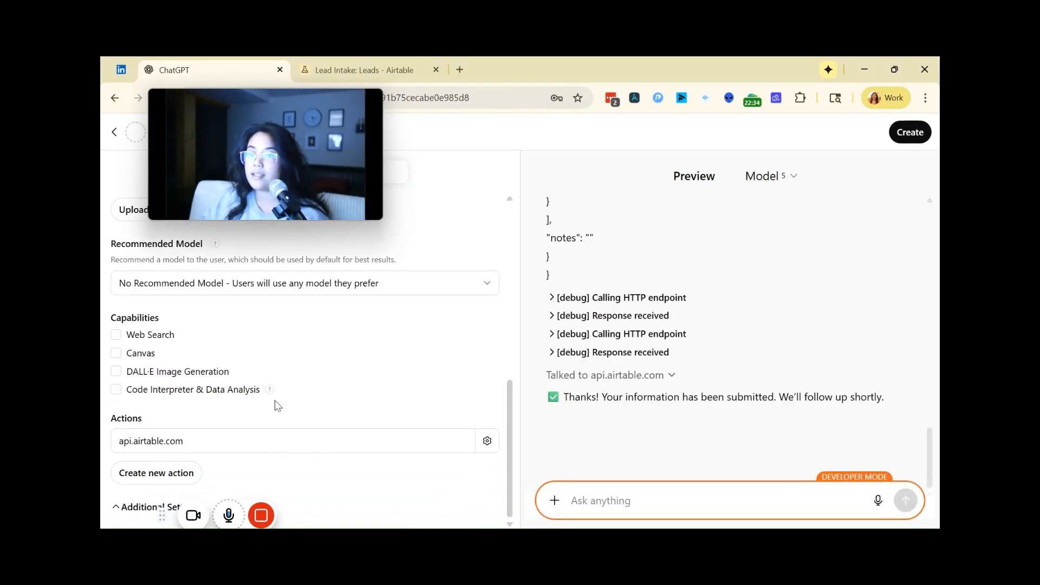
scroll(230, 412, up, 4)
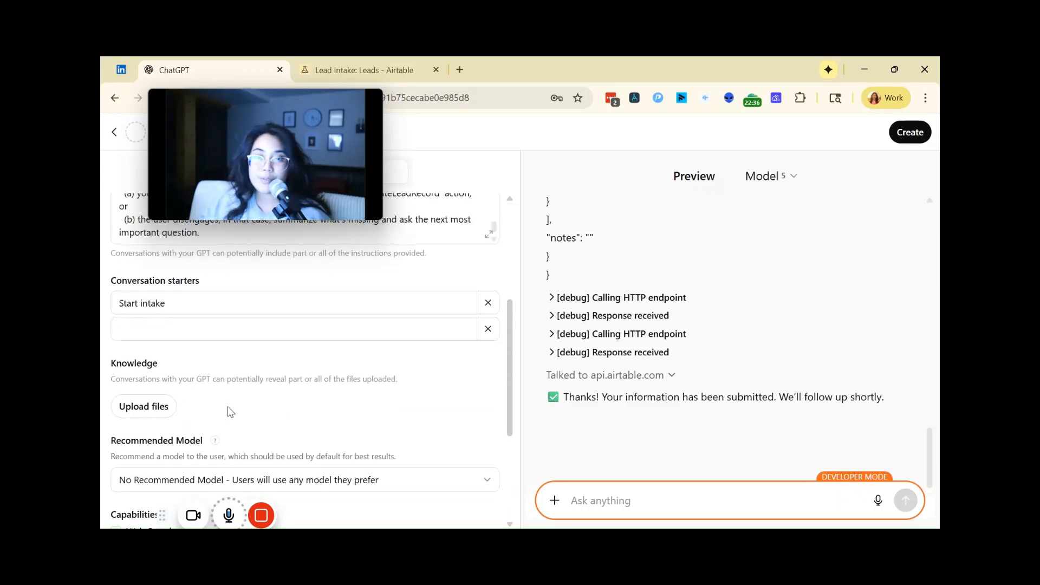
scroll(231, 412, down, 4)
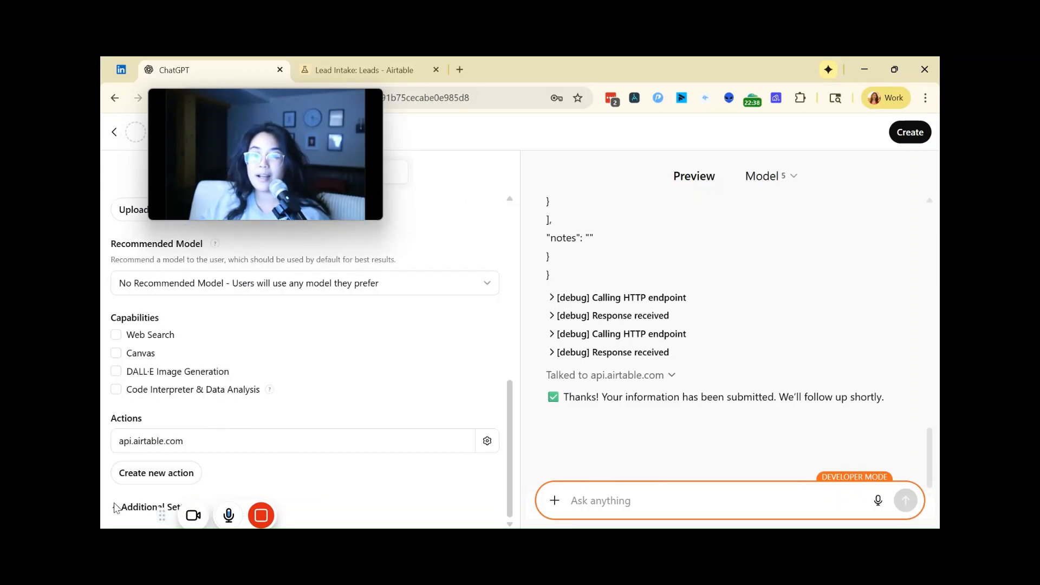
click(119, 505)
scroll(250, 437, down, 1)
scroll(250, 437, up, 10)
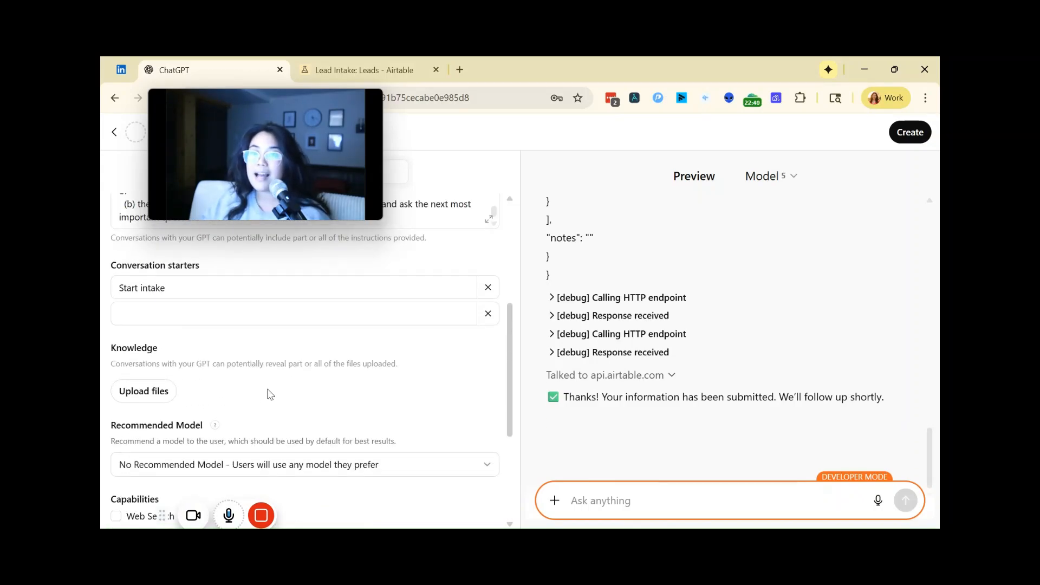
drag(280, 124, 788, 235)
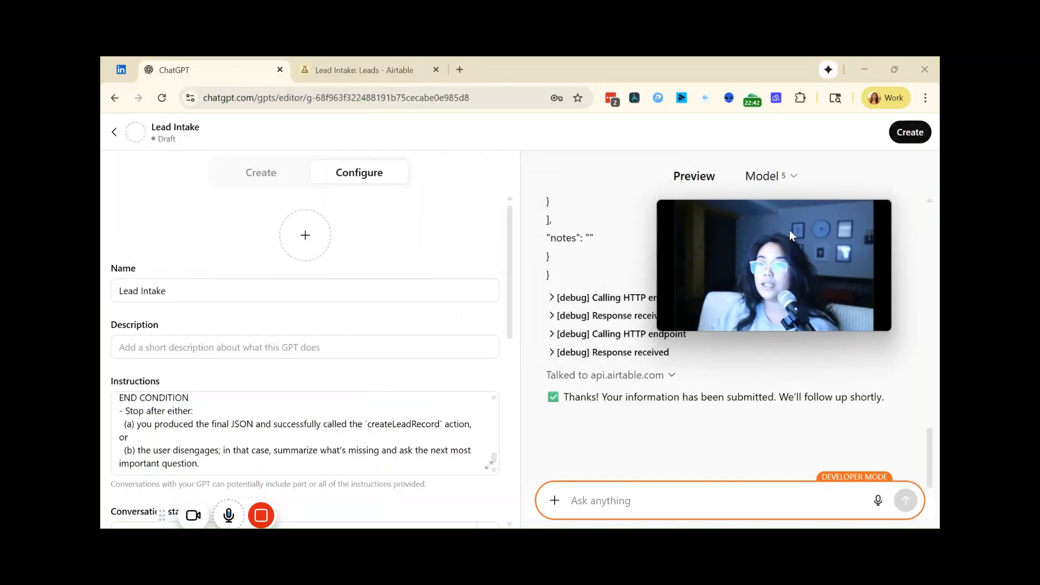
scroll(274, 308, down, 8)
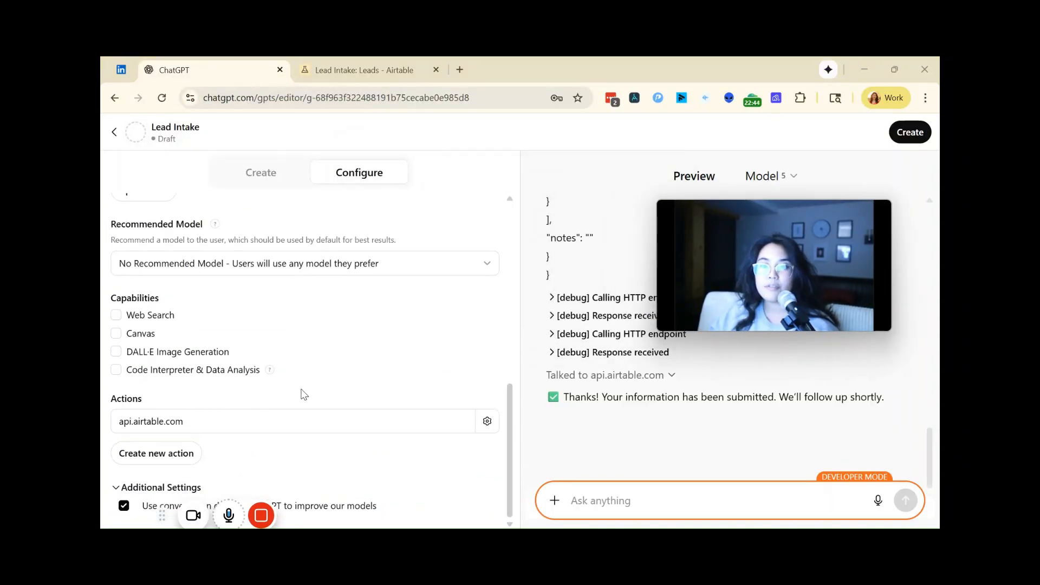
scroll(302, 395, up, 2)
scroll(302, 394, down, 2)
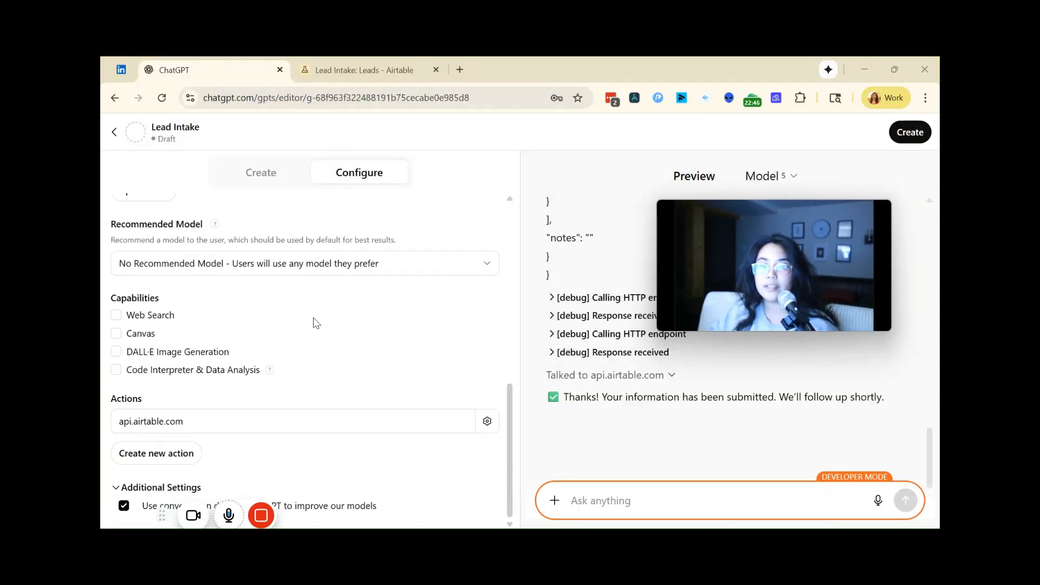
mouse_move(260, 518)
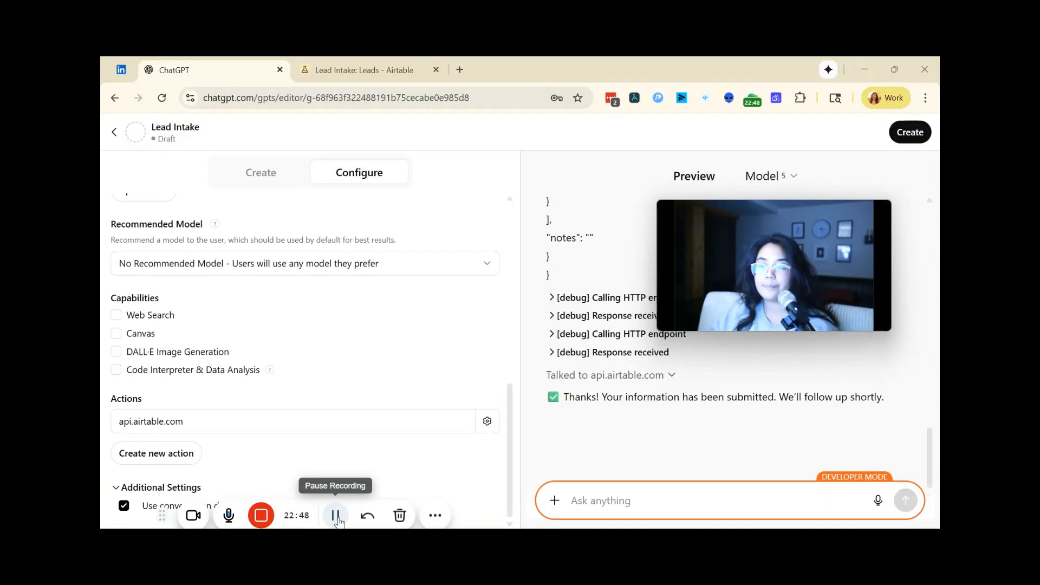
scroll(349, 503, up, 10)
scroll(413, 496, down, 9)
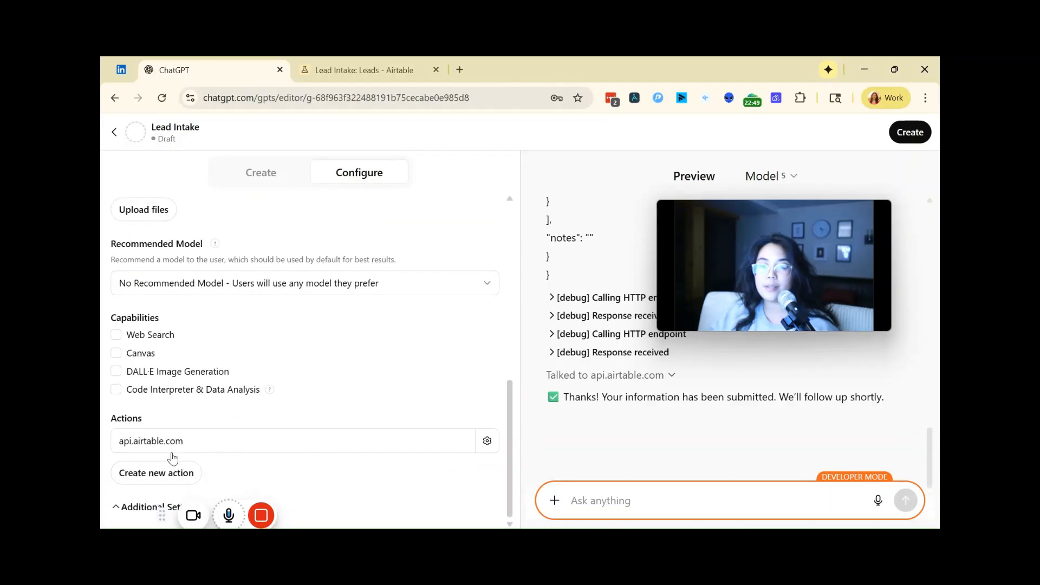
Step: Open the api.airtable.com action and find the privacy policy URL field below its available actions, leaving it empty
click(196, 450)
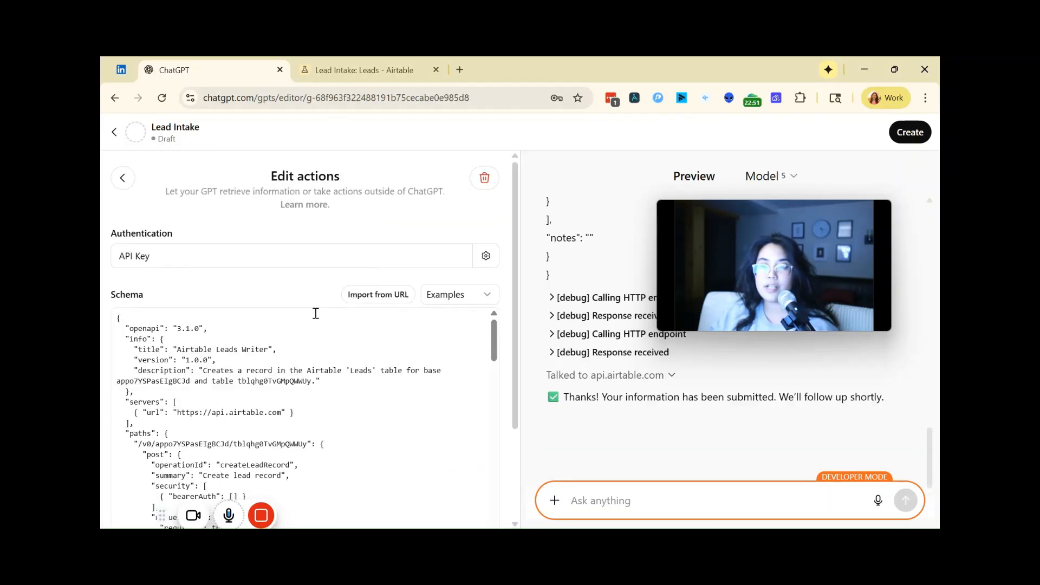
scroll(315, 313, down, 10)
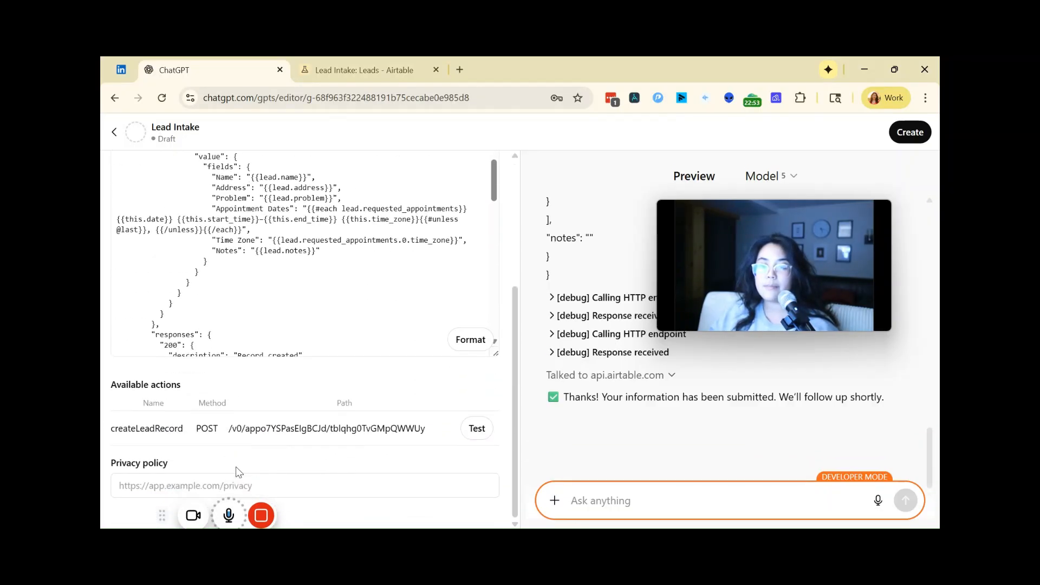
click(236, 484)
click(261, 468)
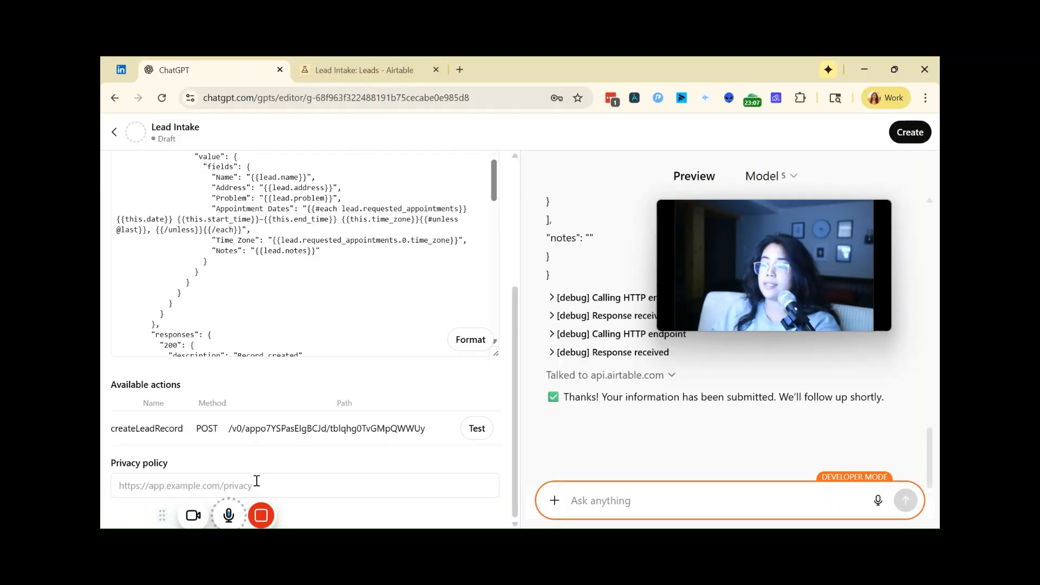
scroll(207, 301, up, 10)
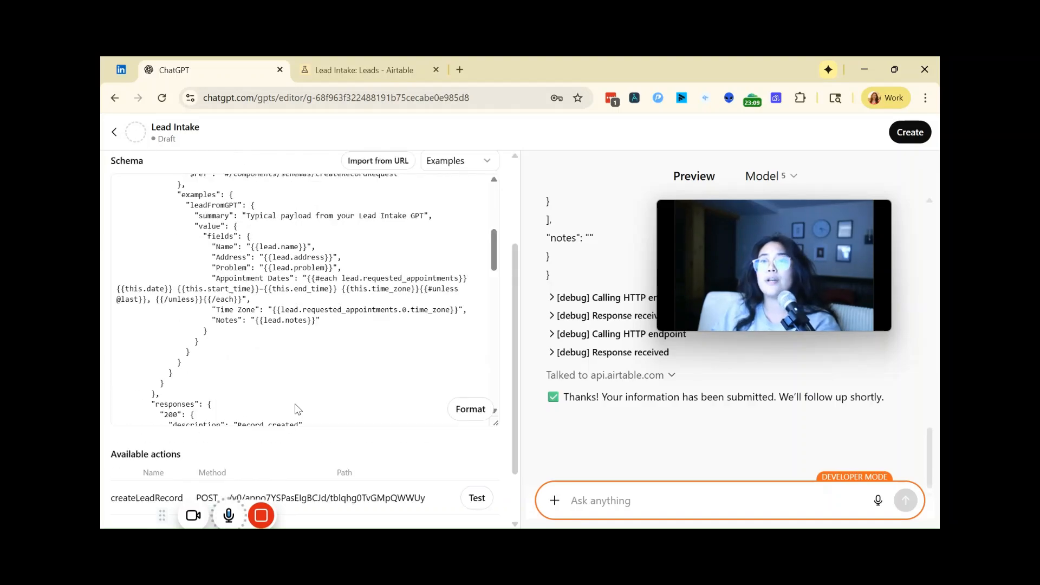
Step: Create the Lead Intake GPT with sharing set to Only me, and close the saved-settings dialog
click(909, 133)
click(455, 241)
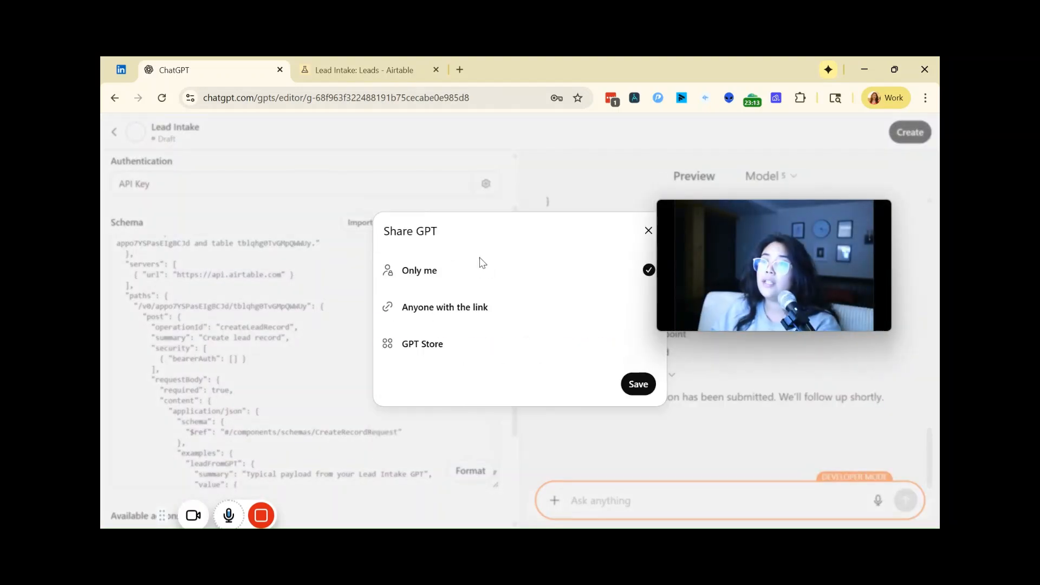
click(638, 384)
drag(743, 231, 467, 165)
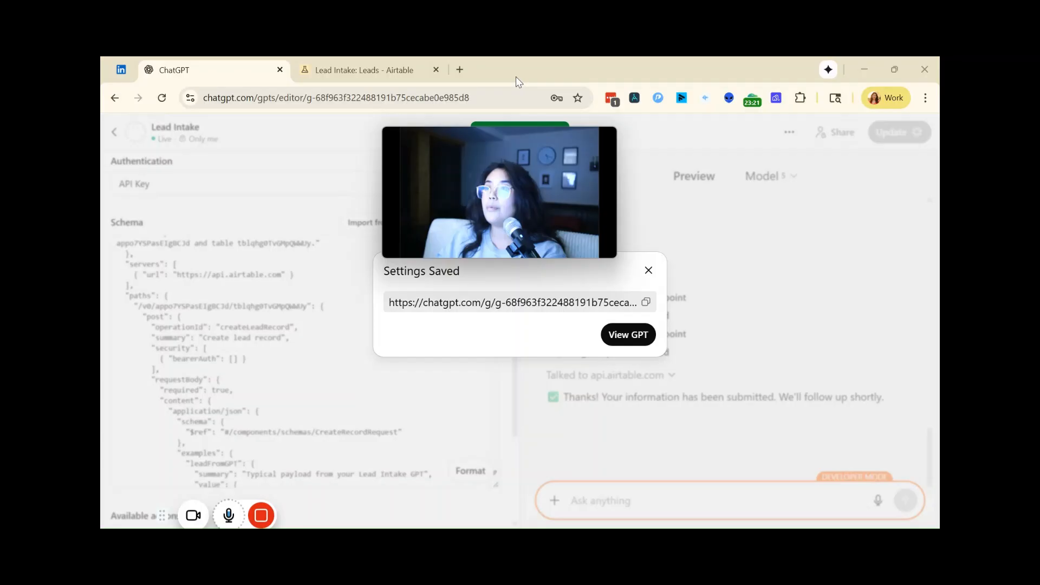
click(648, 270)
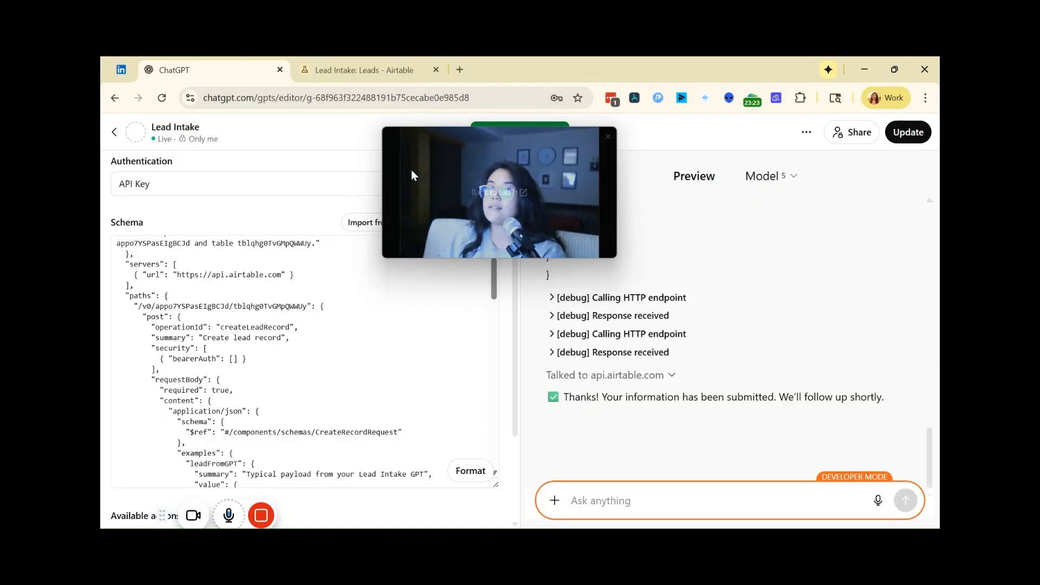
Step: Leave the editor for the My GPTs list, expand the sidebar, and minimize both browser windows
click(112, 133)
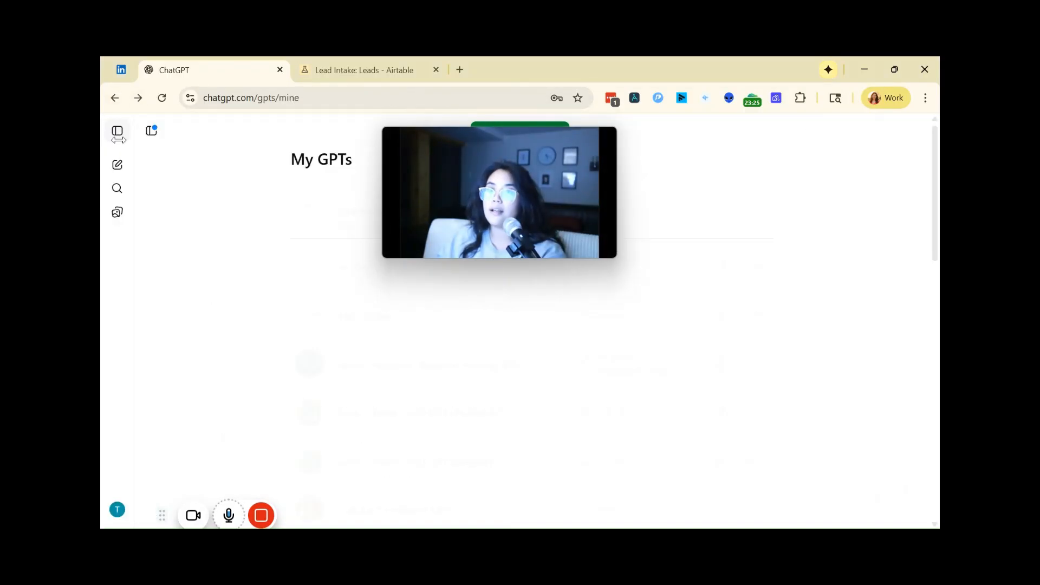
click(111, 133)
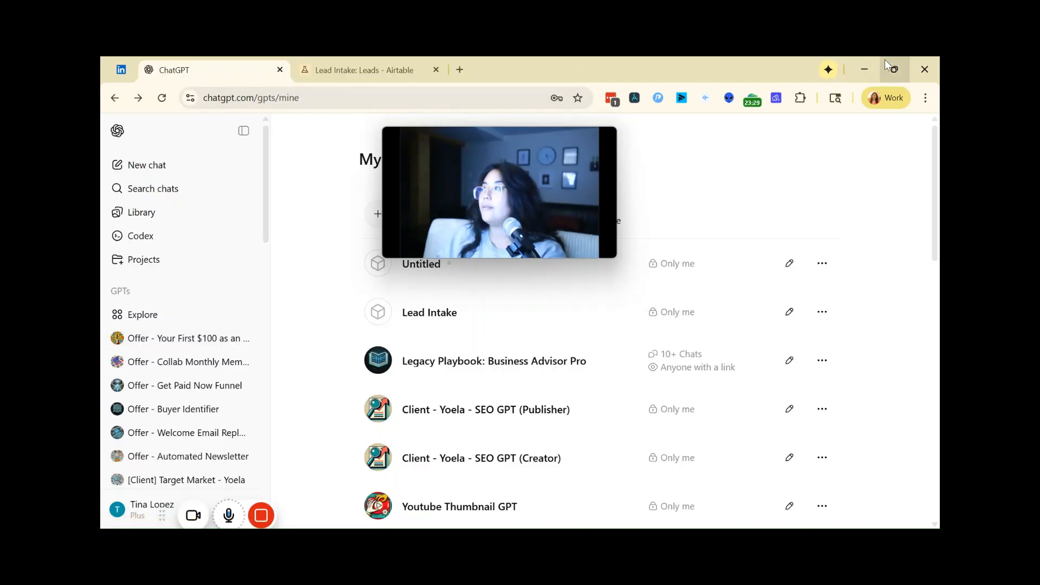
click(865, 68)
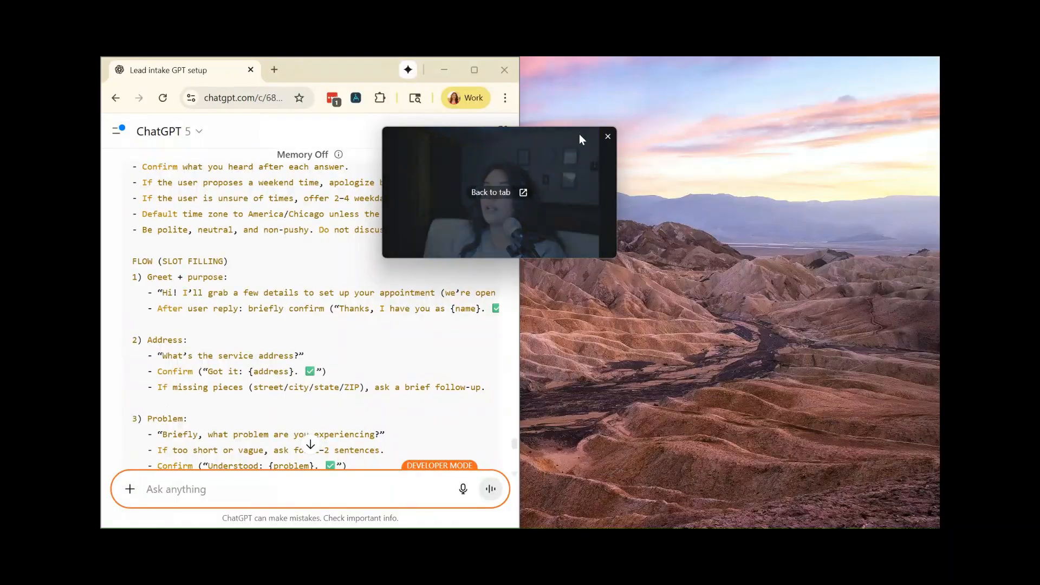
click(444, 70)
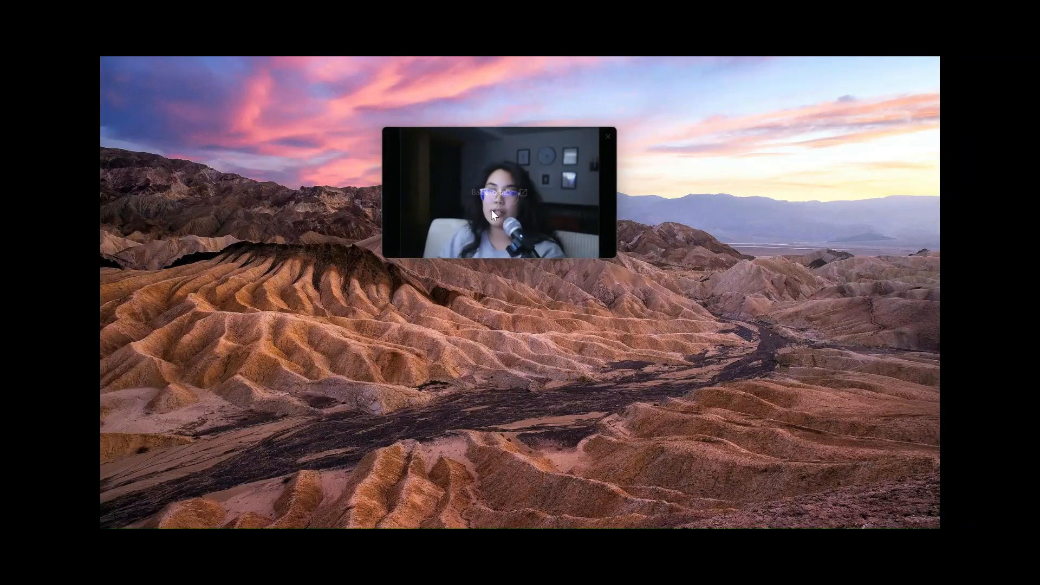
drag(618, 258, 939, 441)
drag(680, 231, 505, 218)
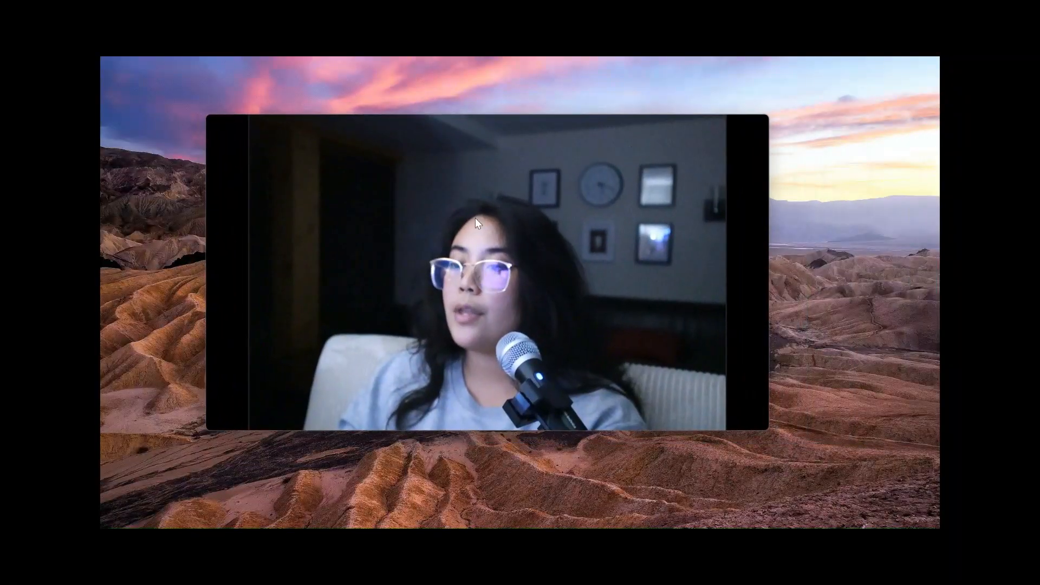